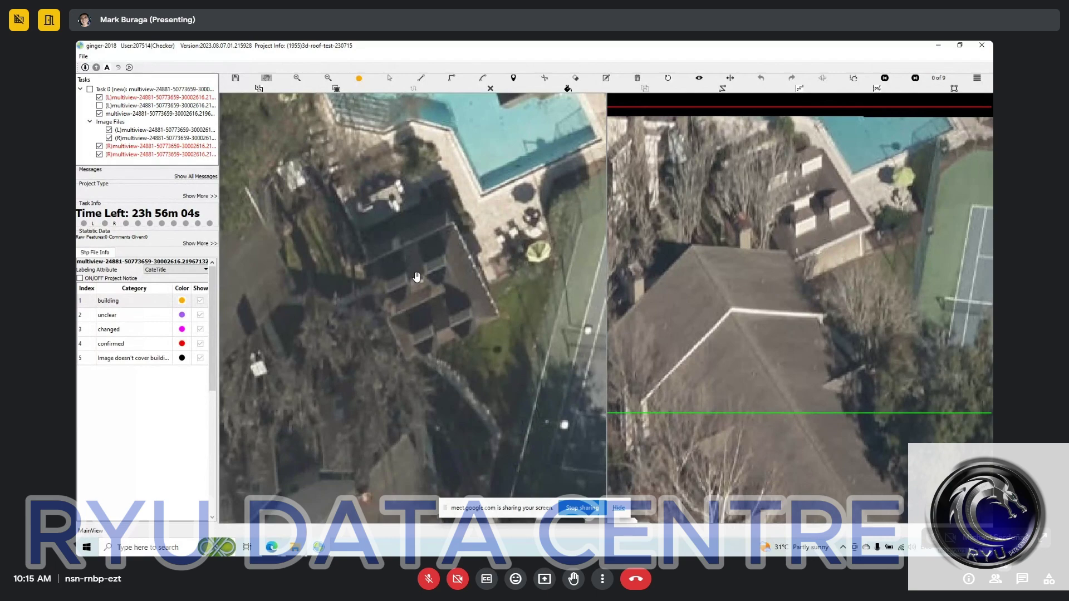
Examine the roof with dormers beside the pool in the successive aerial image pairs, including close-up views
scroll(446, 261, "up", 3)
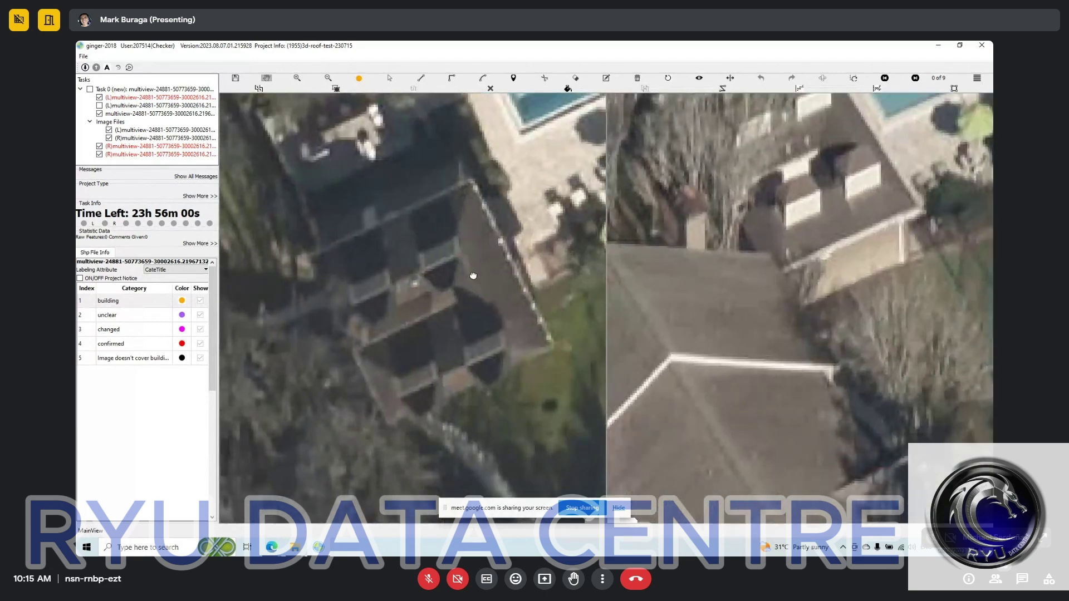
scroll(461, 239, "down", 1)
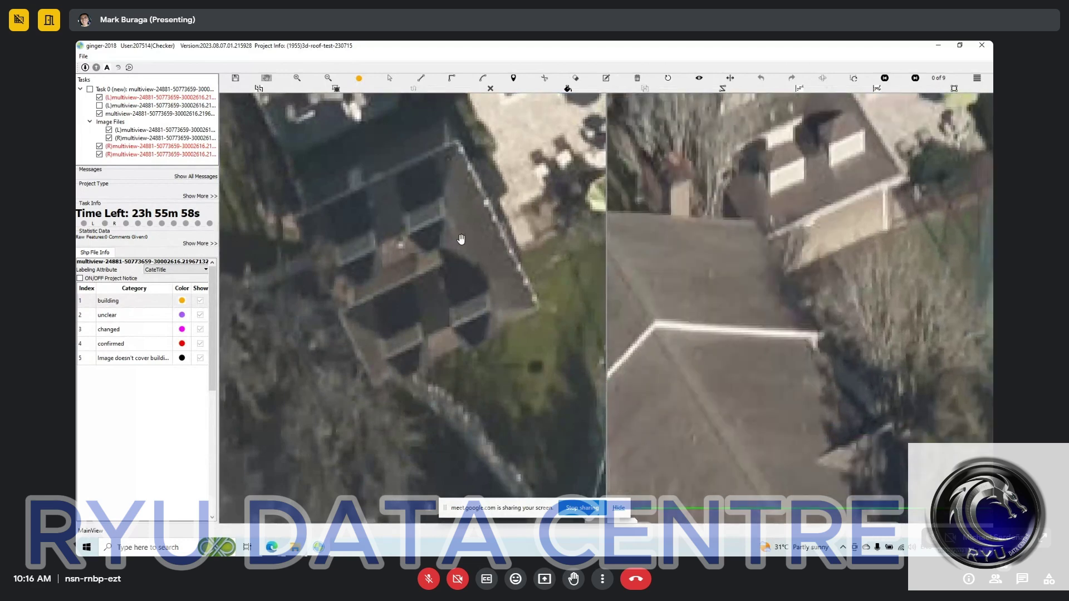
left_click_drag(461, 239, 464, 278)
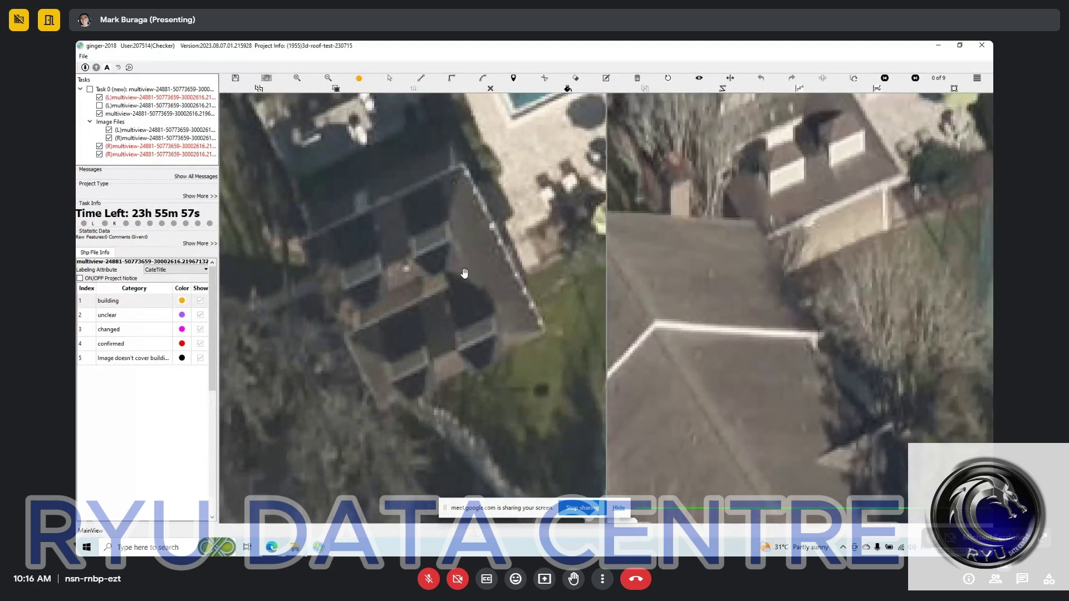
key("space")
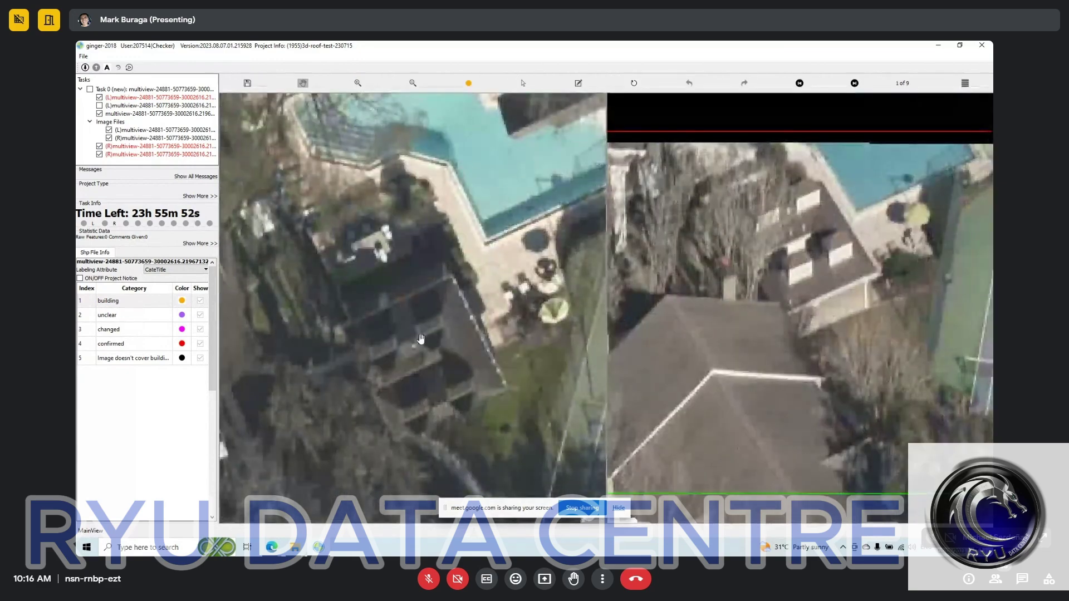
key("space")
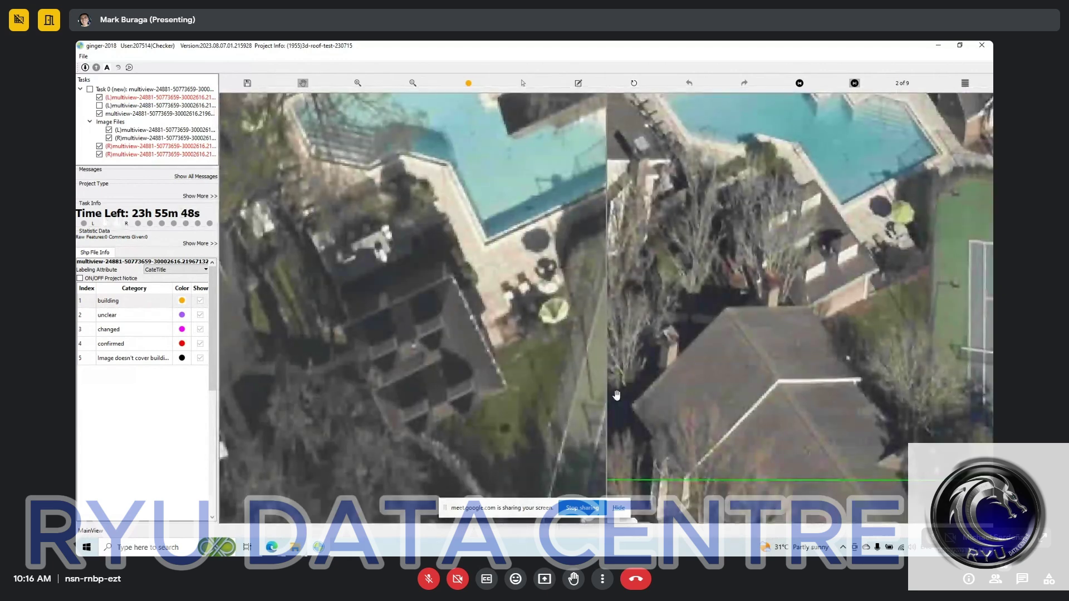
key("space")
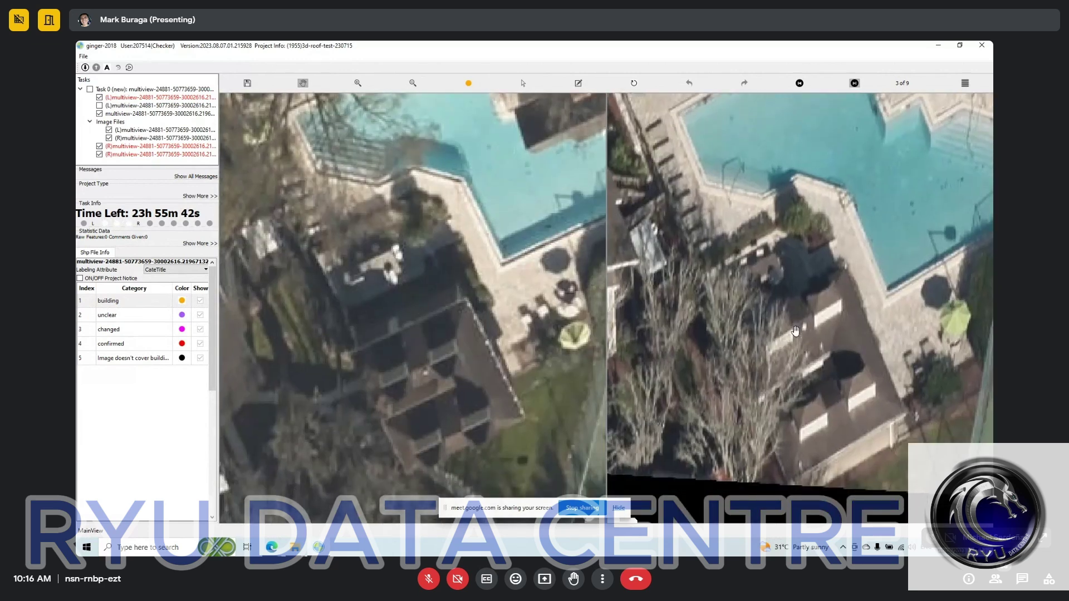
key("space")
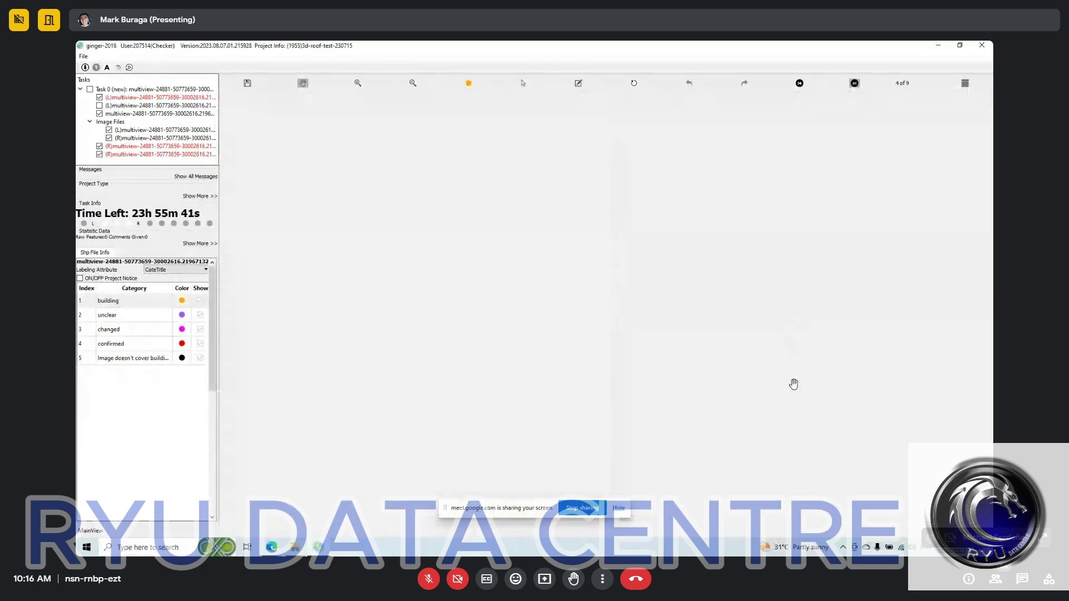
key("space")
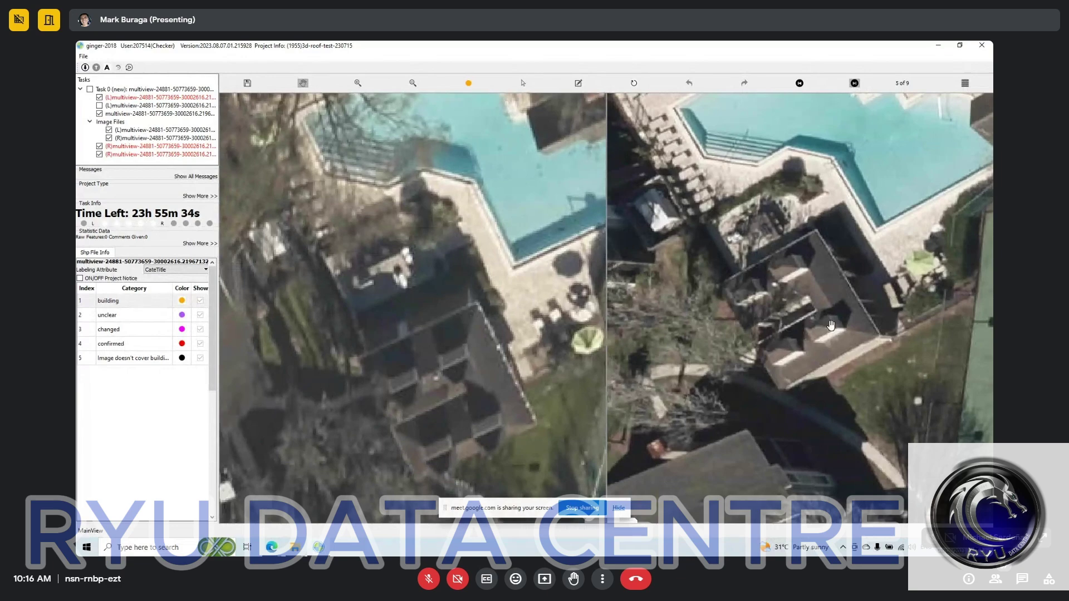
key("space")
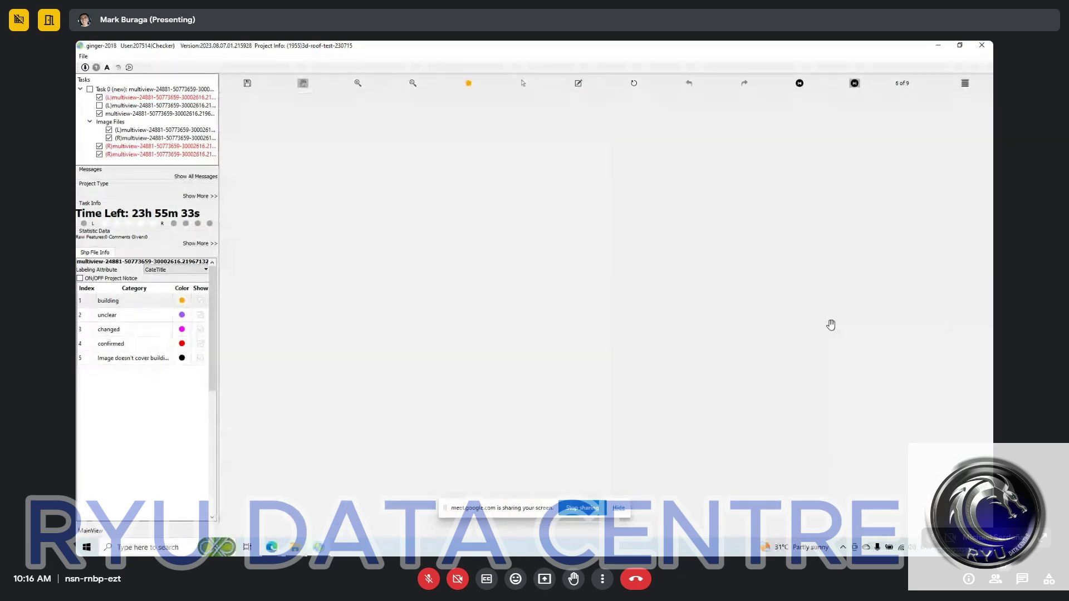
scroll(784, 367, "up", 3)
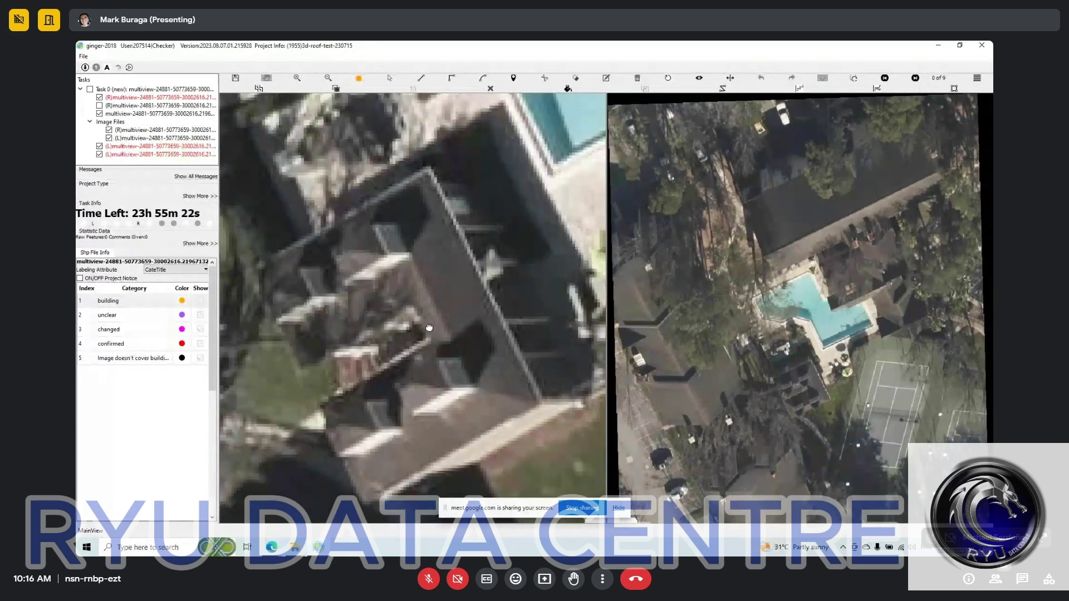
scroll(440, 362, "up", 1)
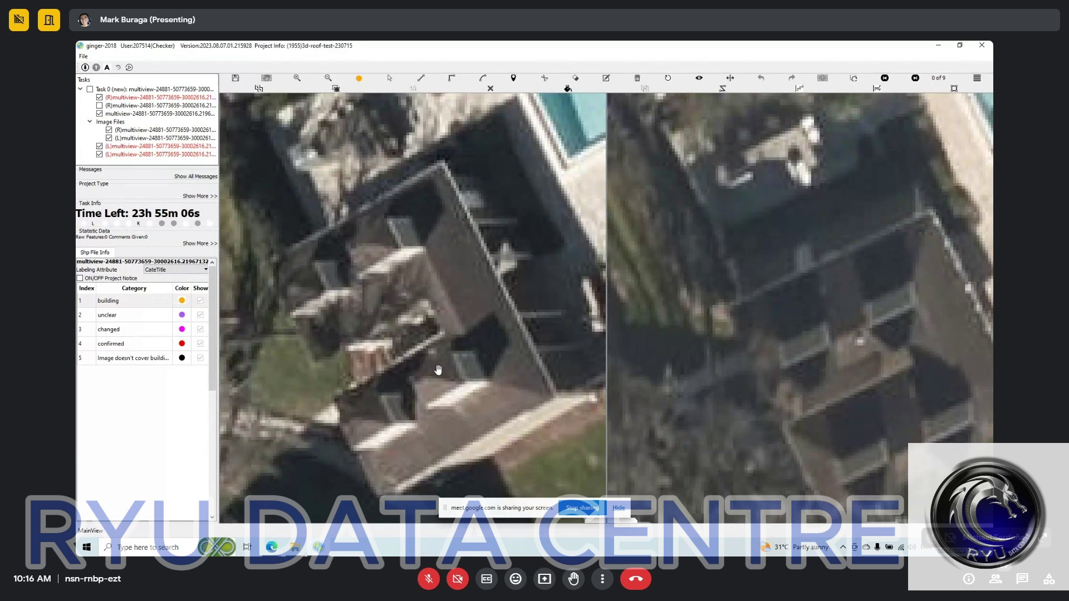
Draw a rectangular building outline over the central part of the dormered roof beside the pool
key("r")
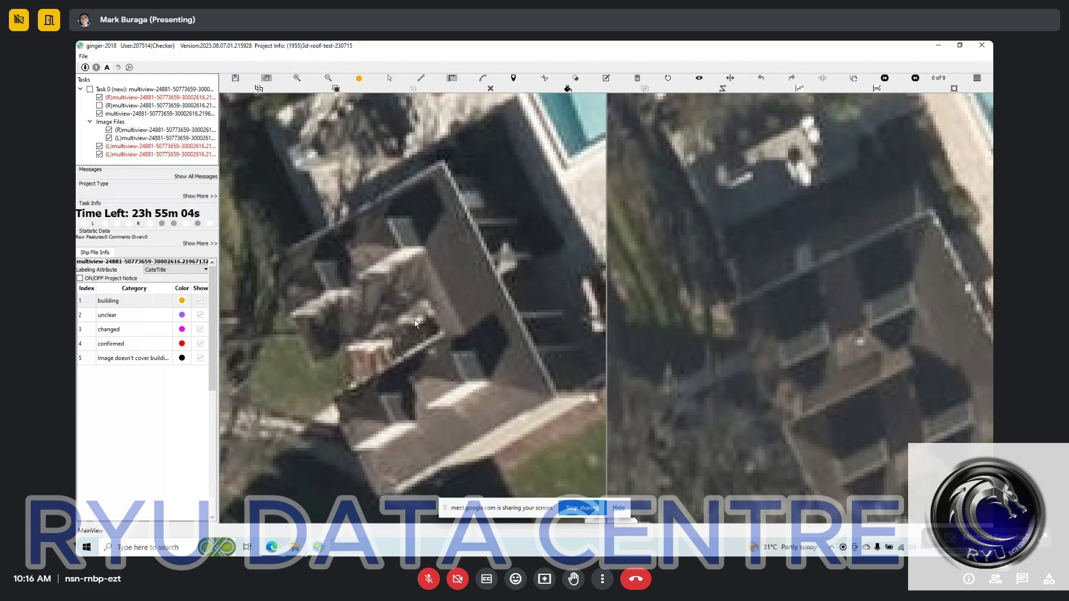
left_click(383, 216)
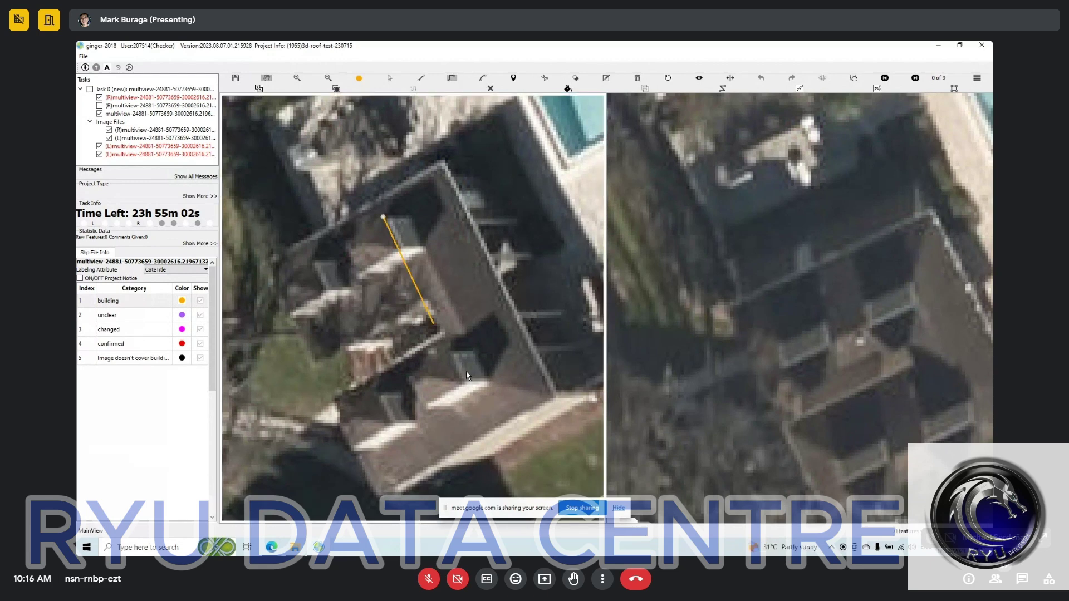
key("Escape")
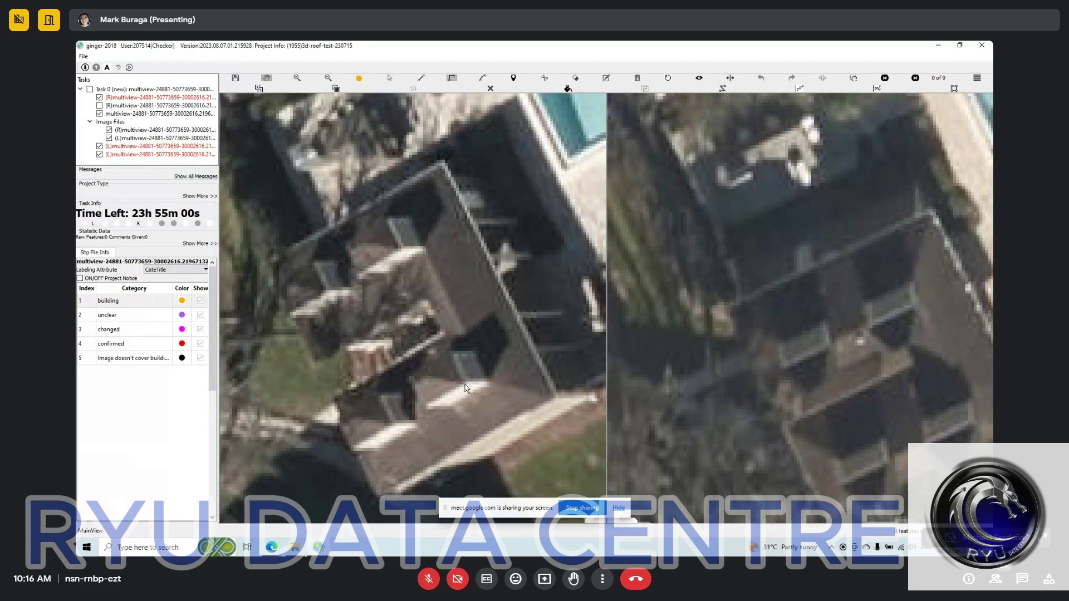
left_click(466, 385)
left_click(343, 420)
left_click(383, 215)
key("Escape")
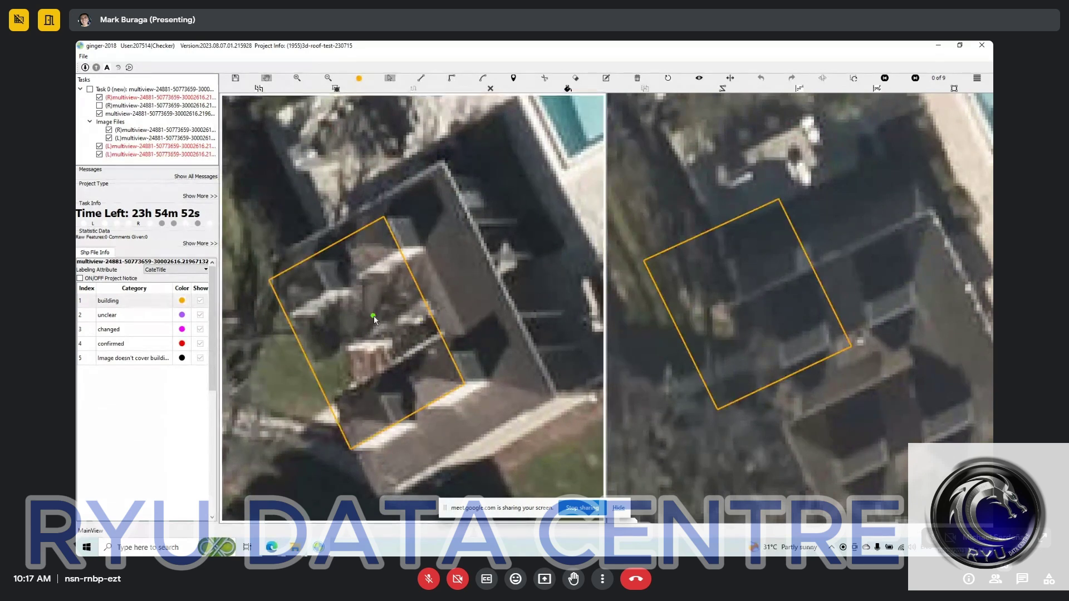
Extrude the rectangular roof outline down into a 3D building block with a footprint on the ground
left_click(373, 345)
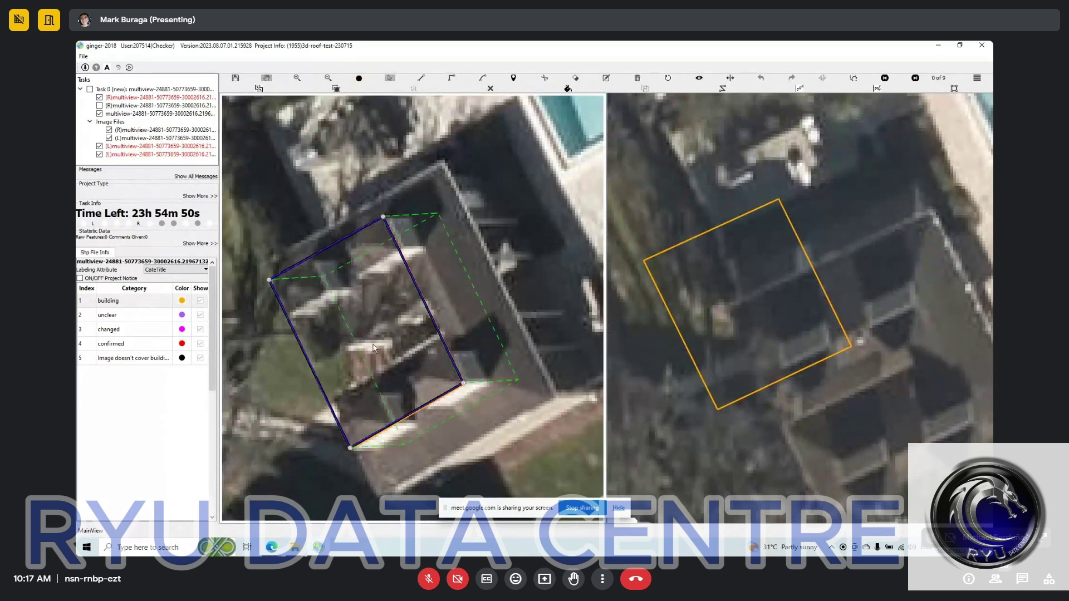
scroll(374, 348, "up", 2)
left_click(500, 323)
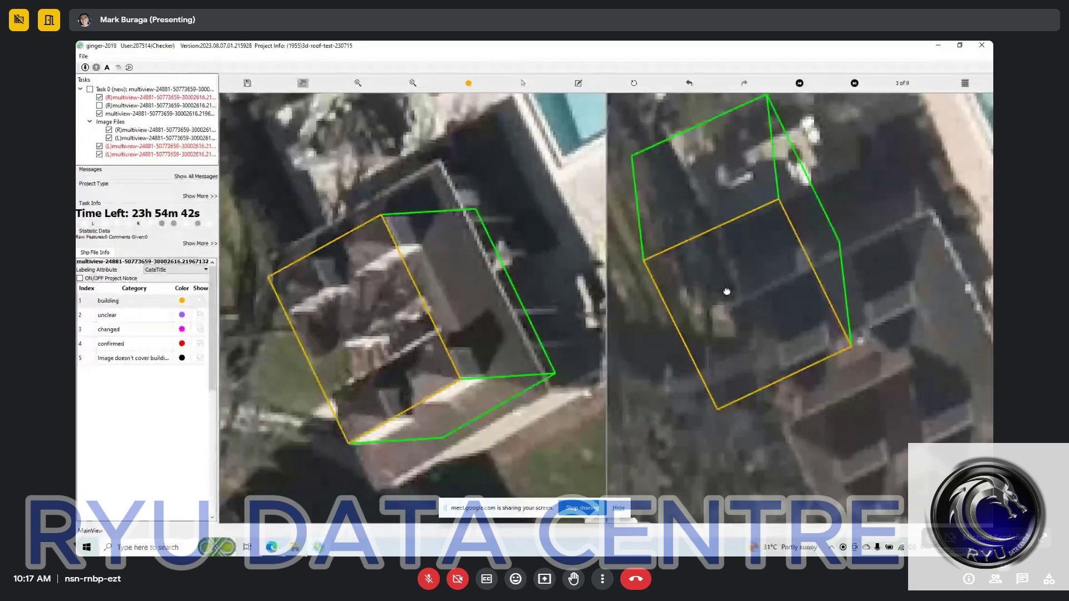
key("Escape")
Move the block's roof outline onto the matching building in the comparison image, and fine-tune its fit in the oblique image
left_click_drag(733, 288, 876, 362)
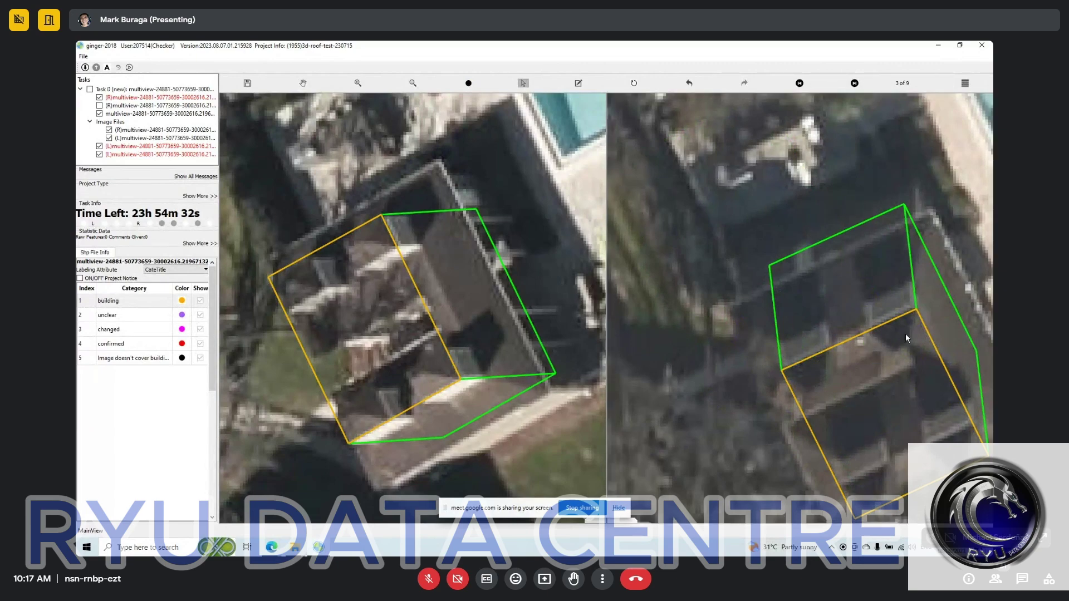
left_click_drag(895, 338, 836, 272)
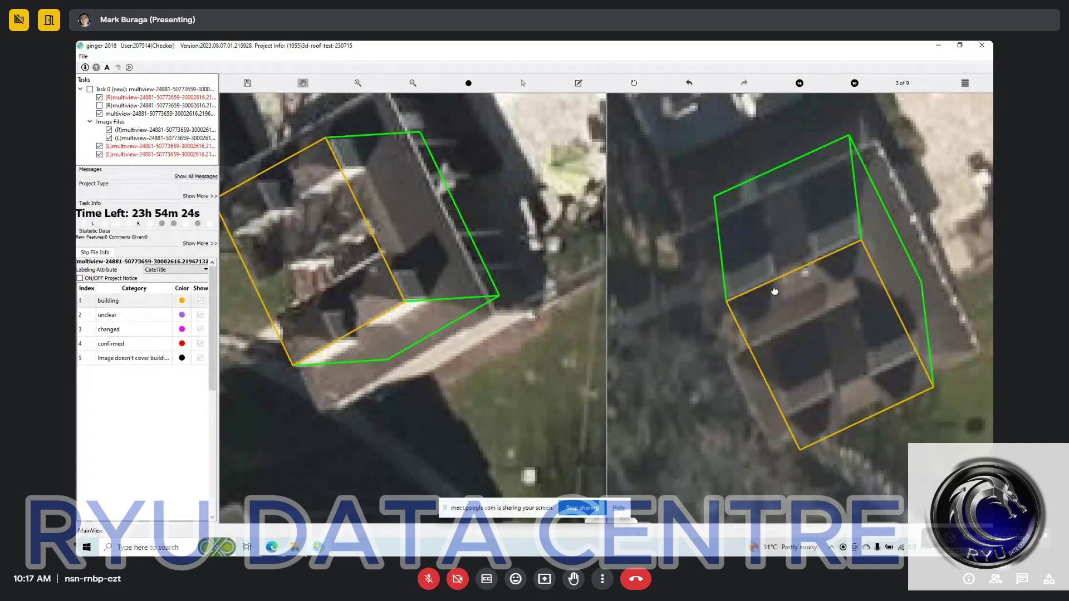
key("Right")
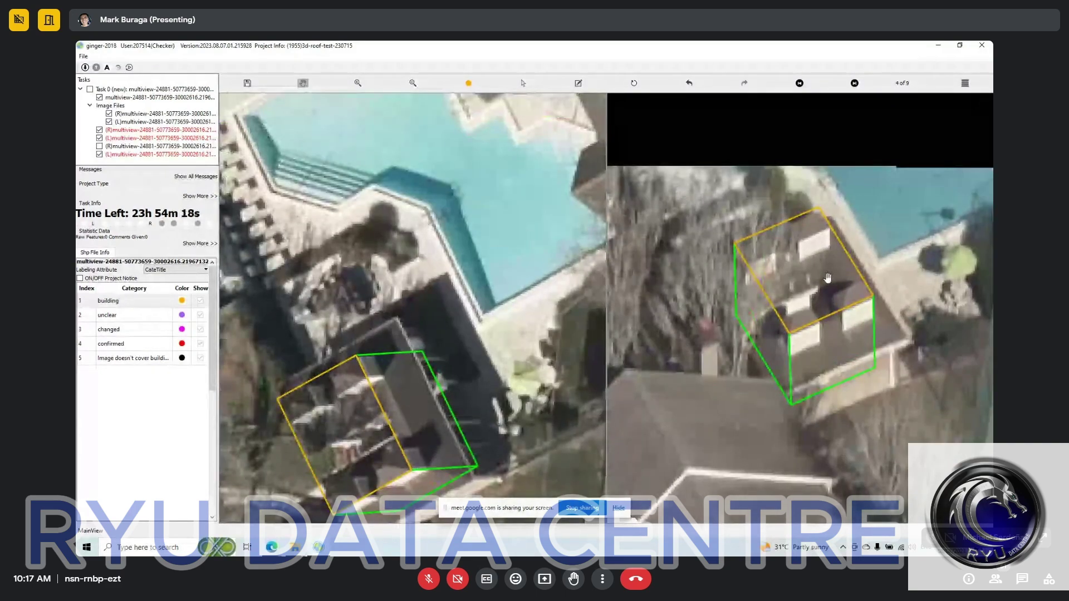
key("v")
left_click(828, 278)
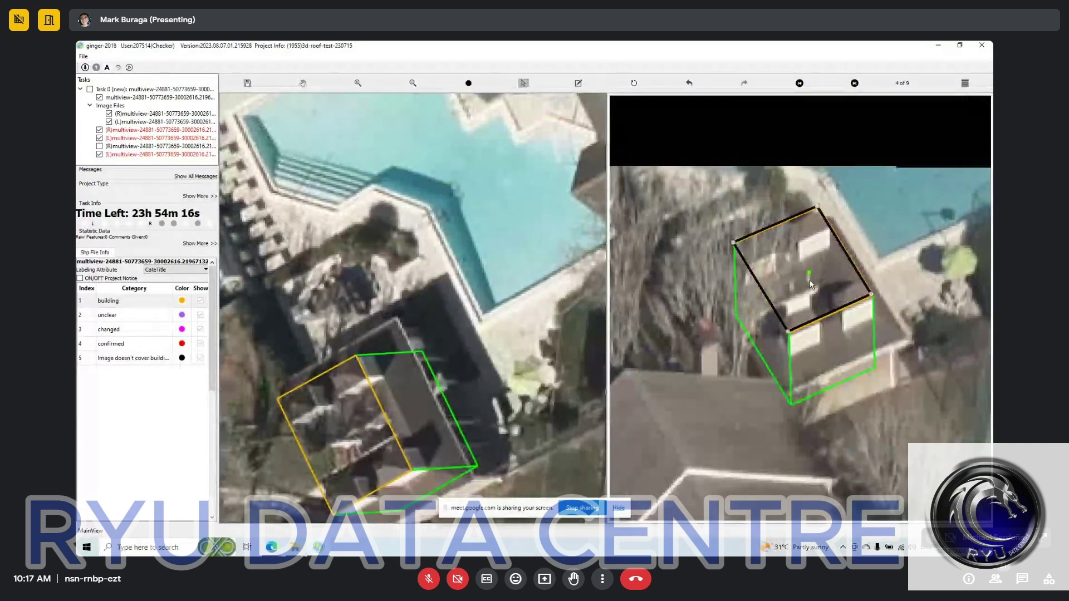
left_click_drag(810, 286, 816, 281)
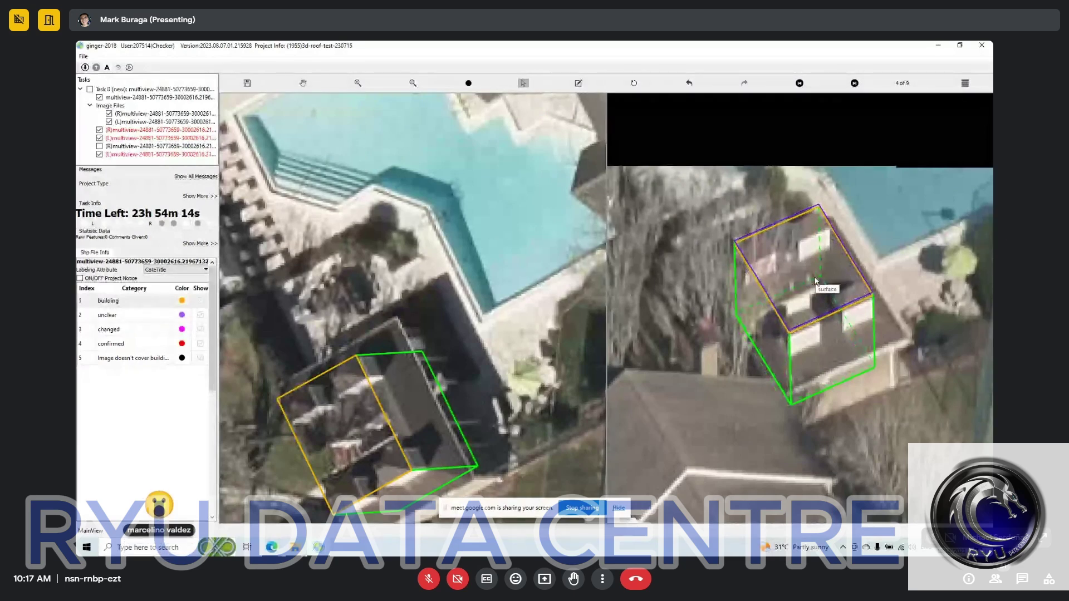
key("Escape")
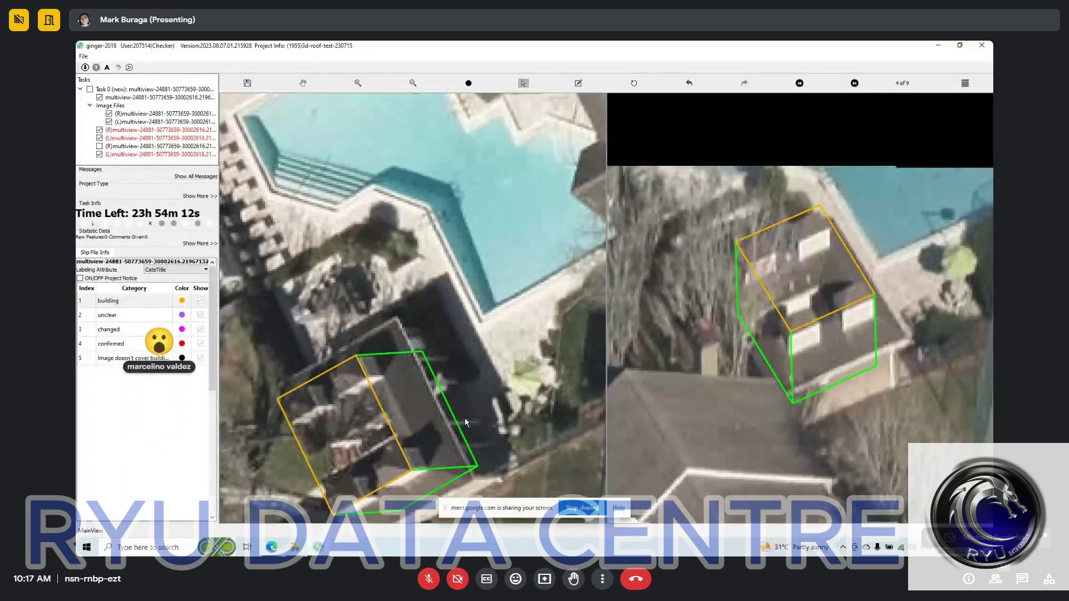
Return to the earlier top-down image pair and nudge the block's roof outline to fit the building
left_click(351, 445)
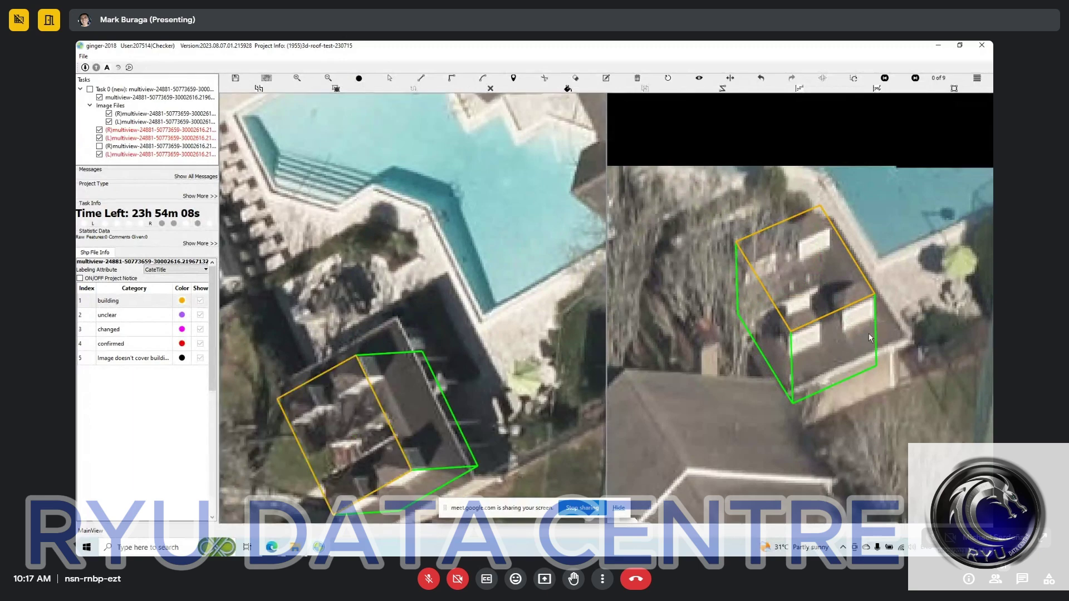
left_click(837, 339)
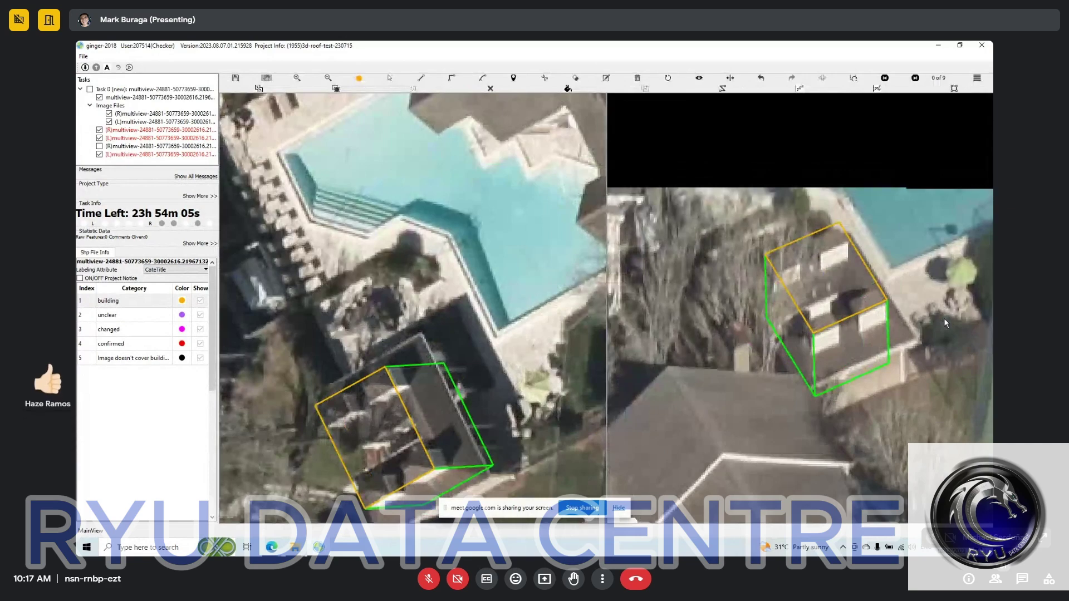
left_click(943, 319)
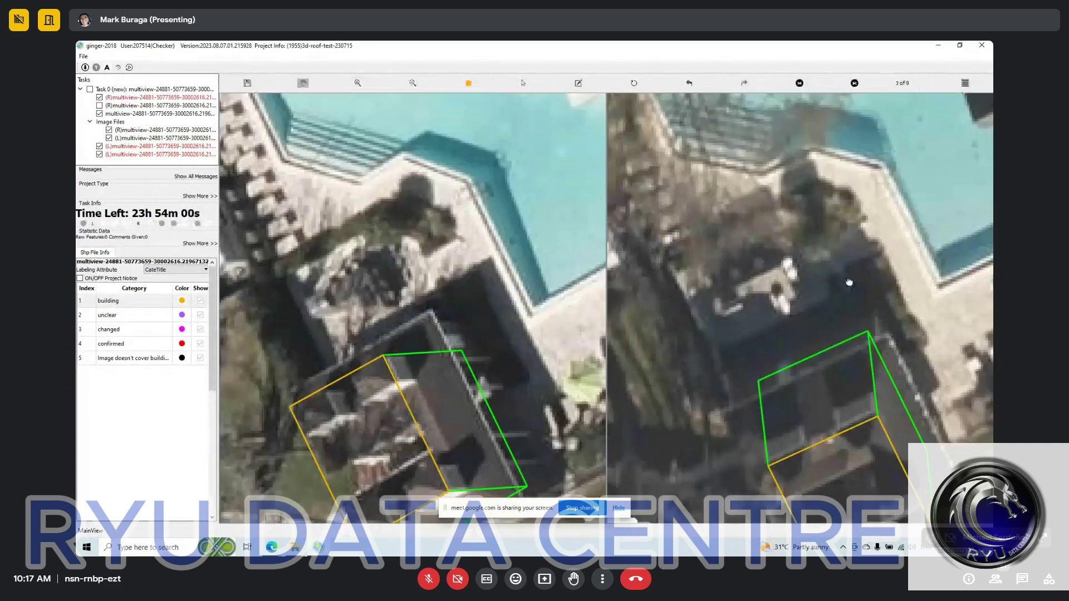
left_click_drag(826, 324, 788, 272)
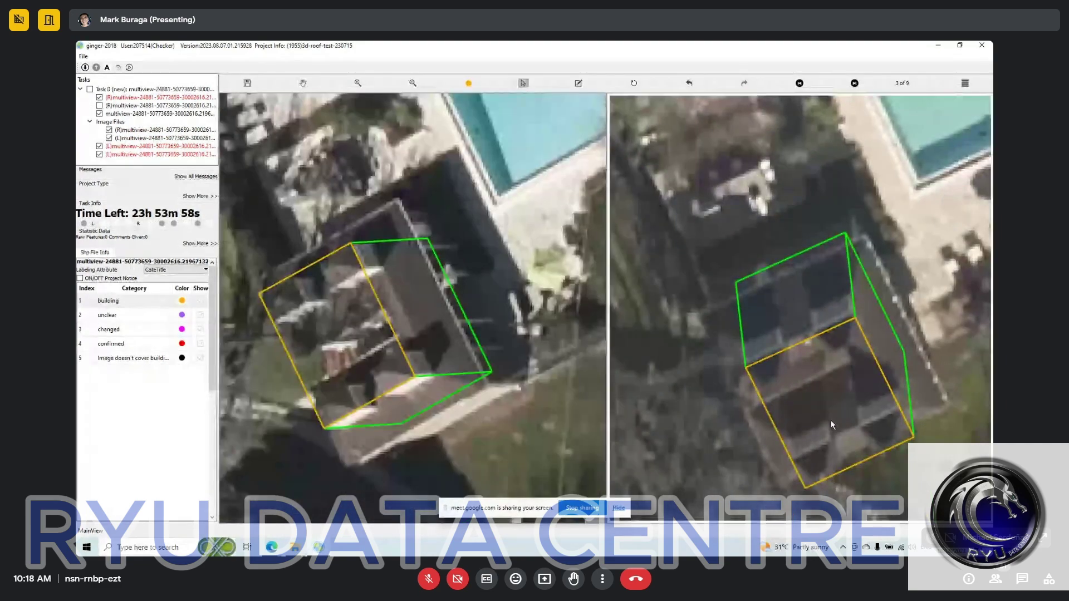
left_click(830, 395)
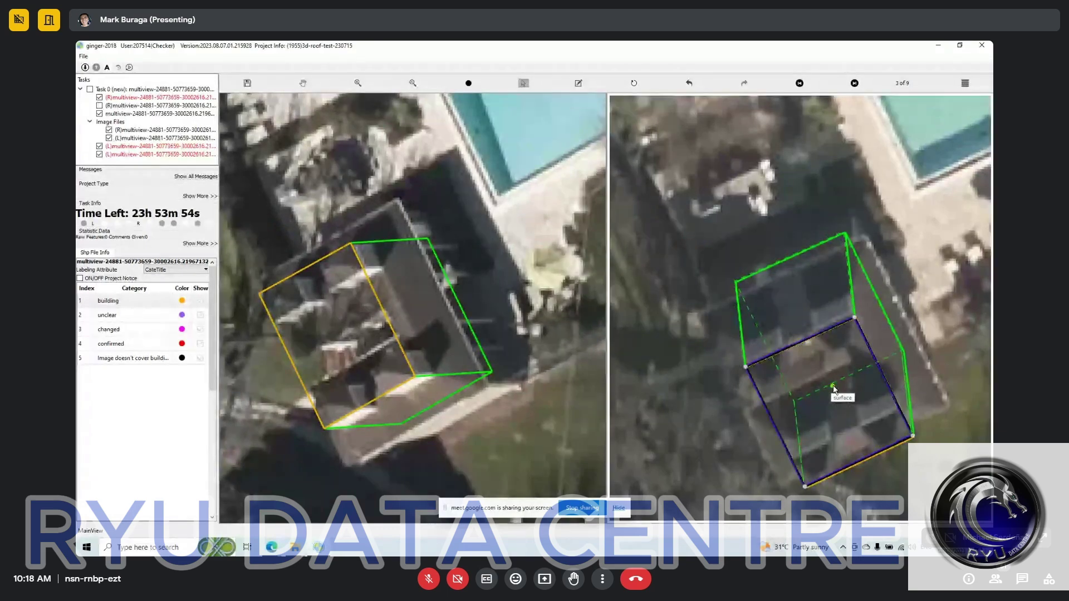
left_click(849, 384)
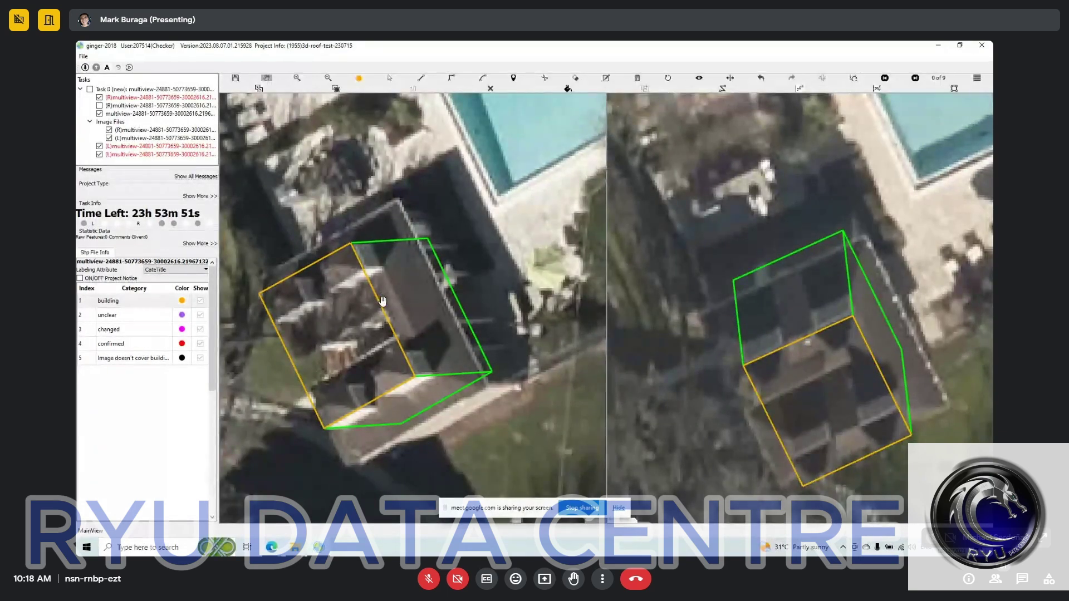
scroll(382, 301, "up", 2)
left_click_drag(359, 324, 363, 319)
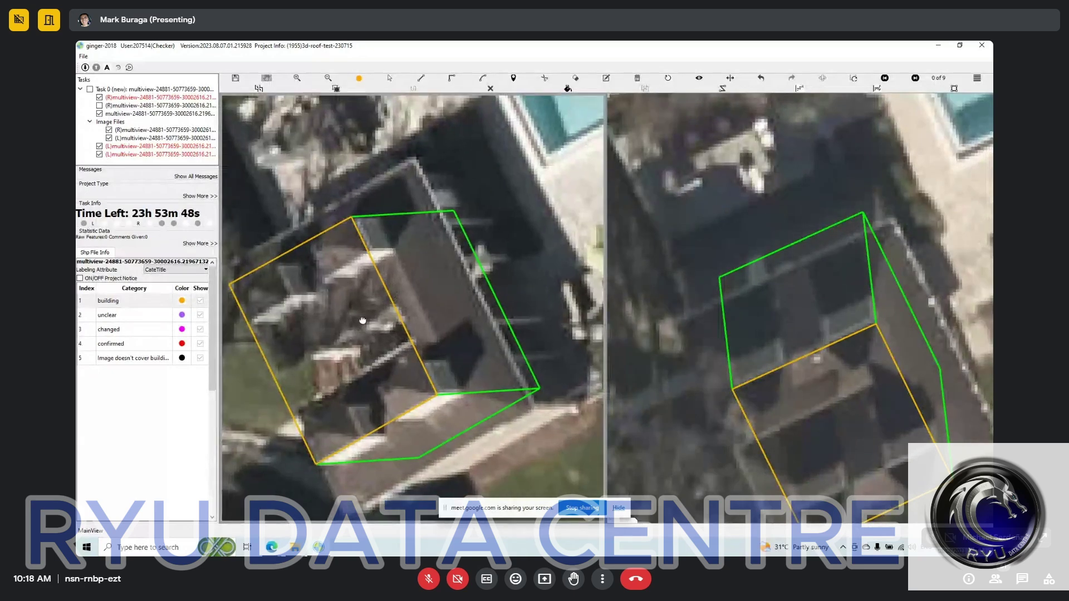
left_click(425, 366)
left_click(421, 362)
left_click(352, 399)
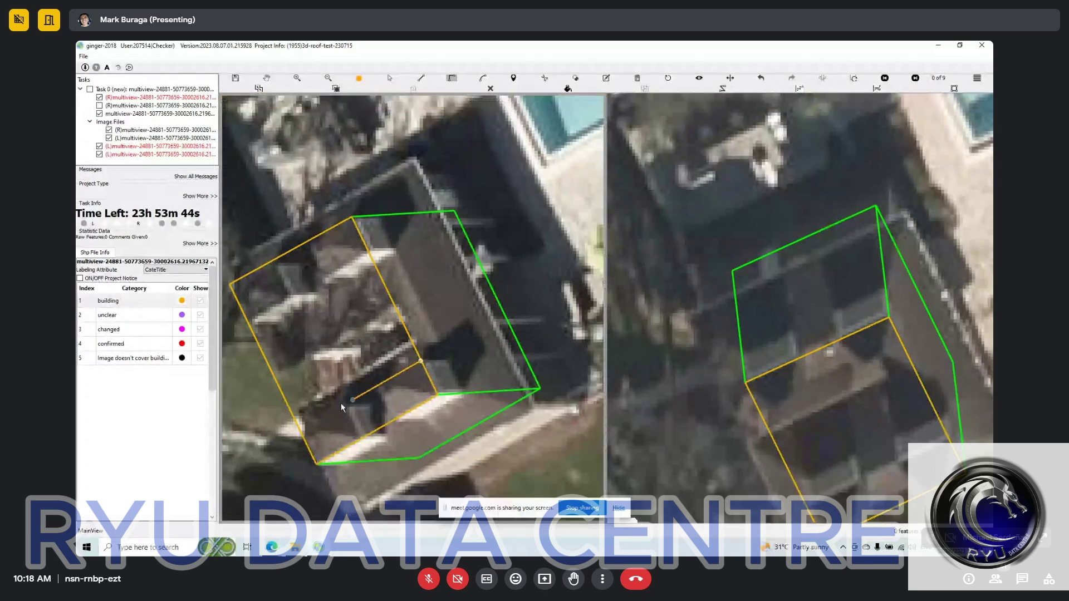
left_click(284, 440)
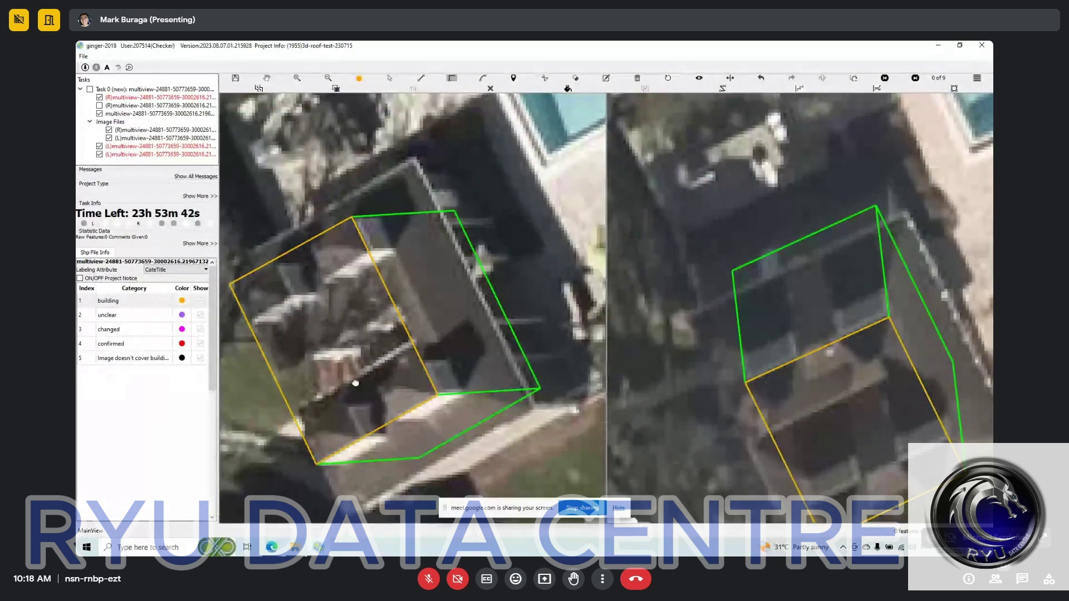
key("Escape")
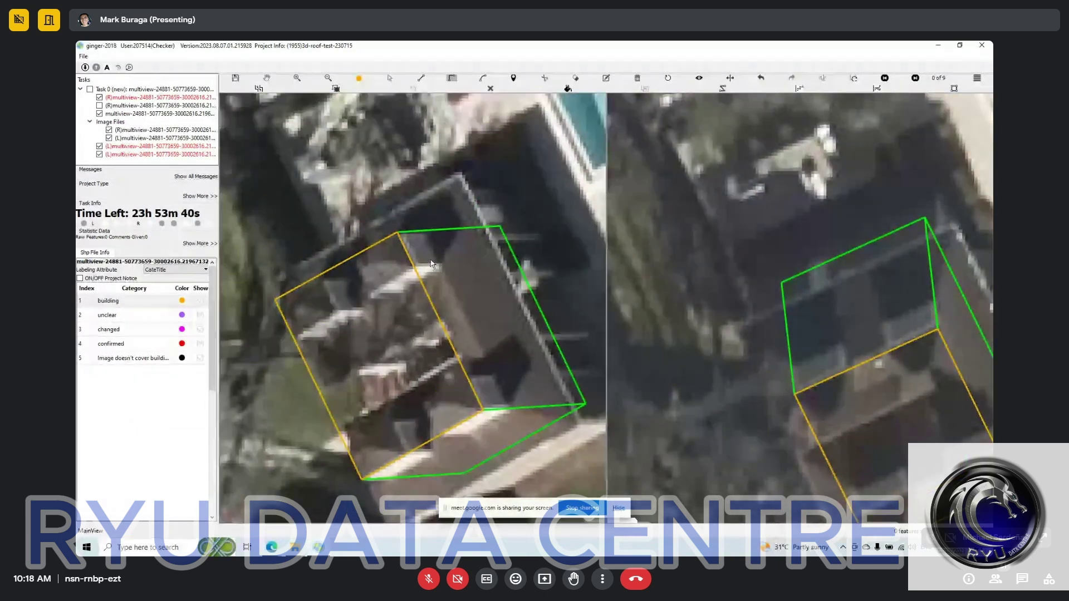
Split the roof outline with two crosswise cuts into three sections, one near each end of the block
left_click(544, 78)
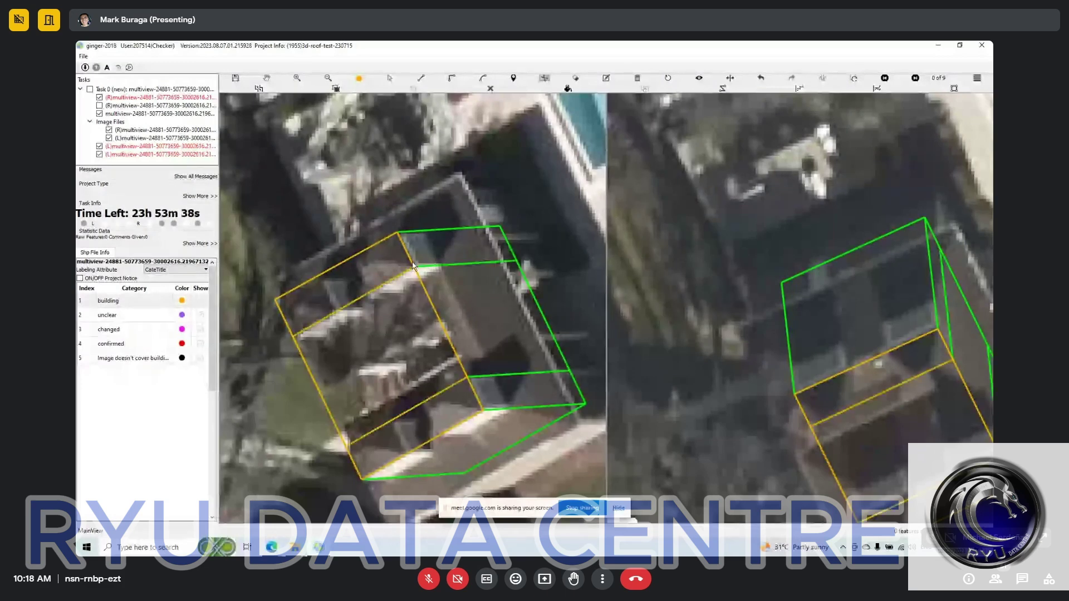
key("Escape")
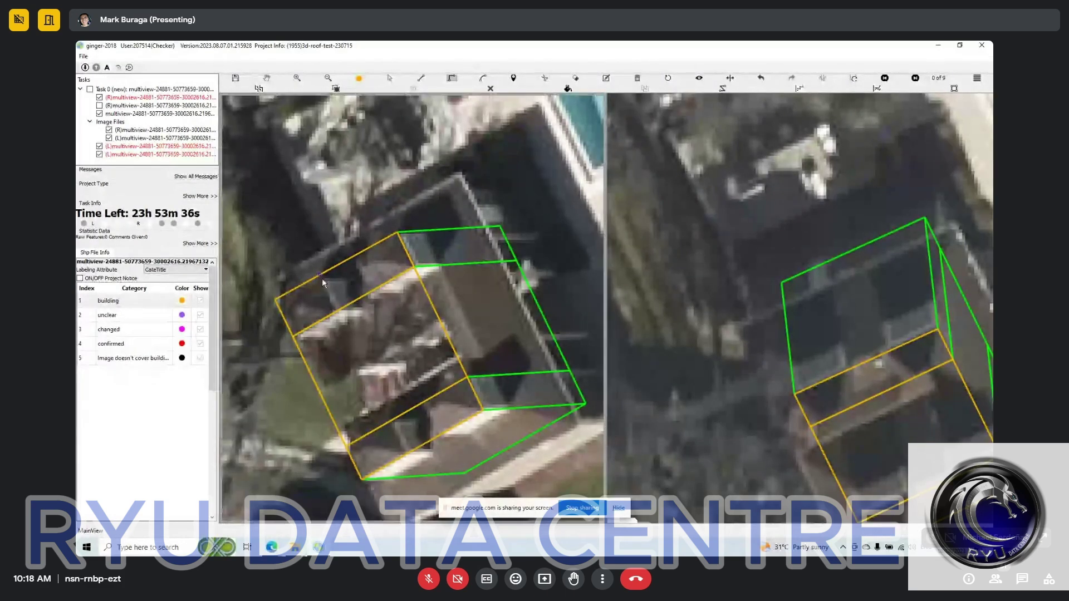
left_click(320, 276)
key("Escape")
left_click(319, 276)
key("Escape")
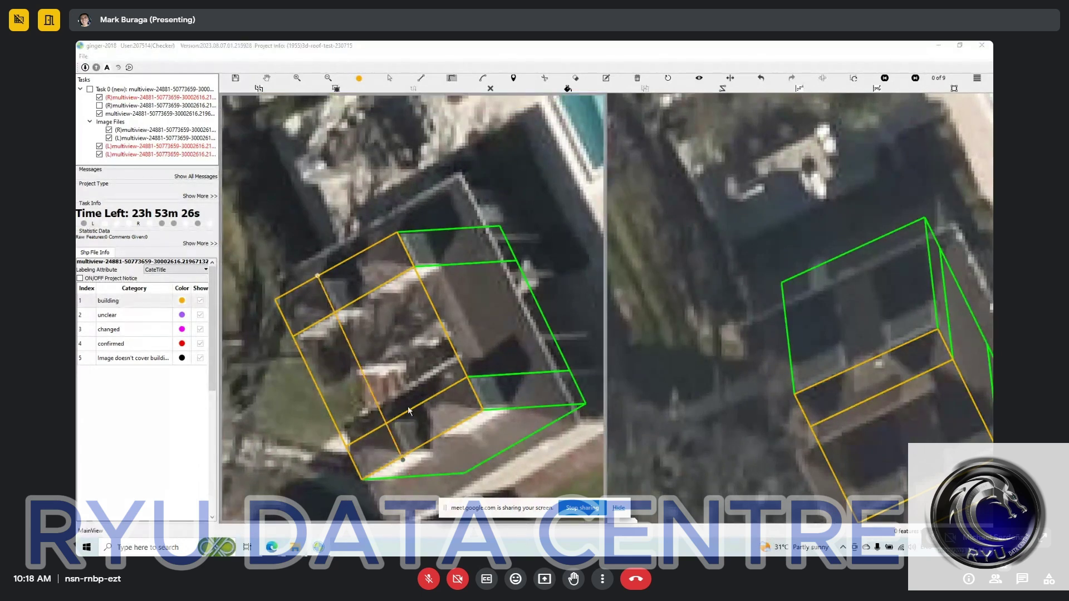
left_click(432, 502)
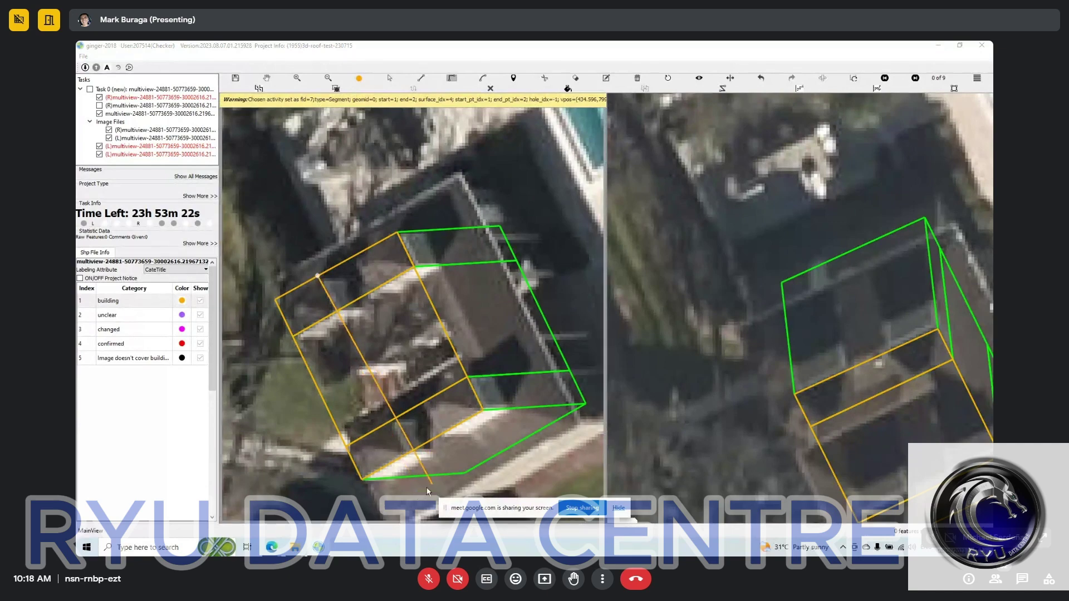
scroll(402, 366, "down", 3)
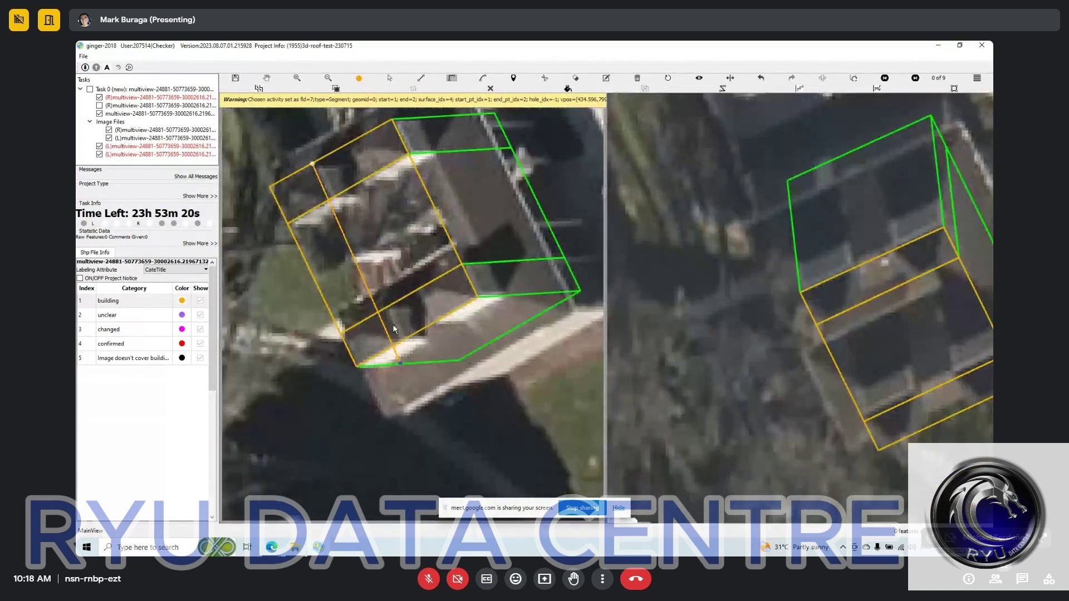
key("Escape")
Delete the block's middle section and cut both remaining end strips lengthwise into three pieces each
left_click(373, 231)
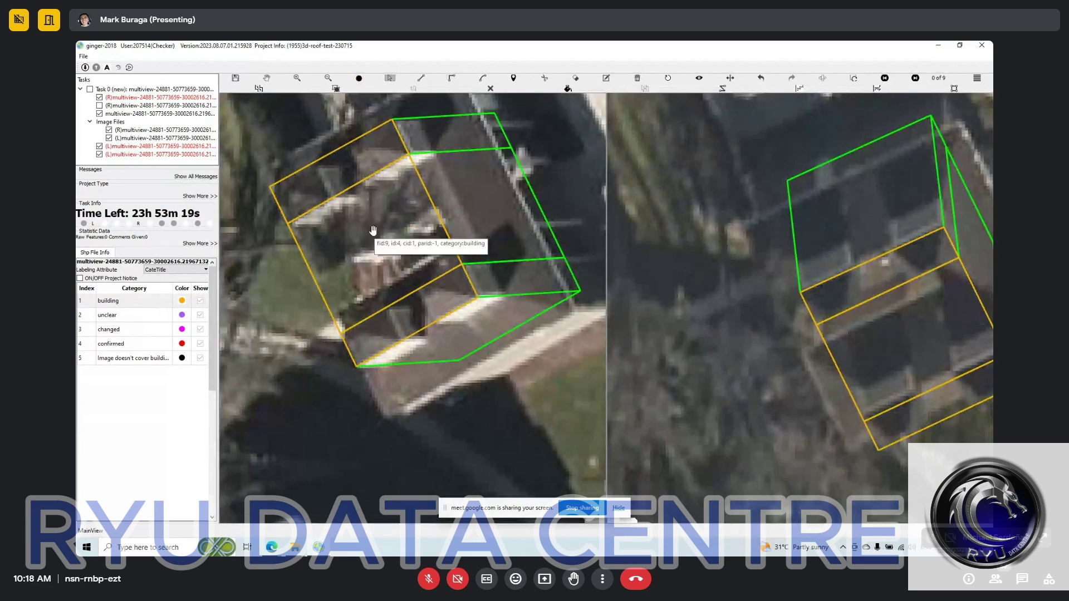
key("Delete")
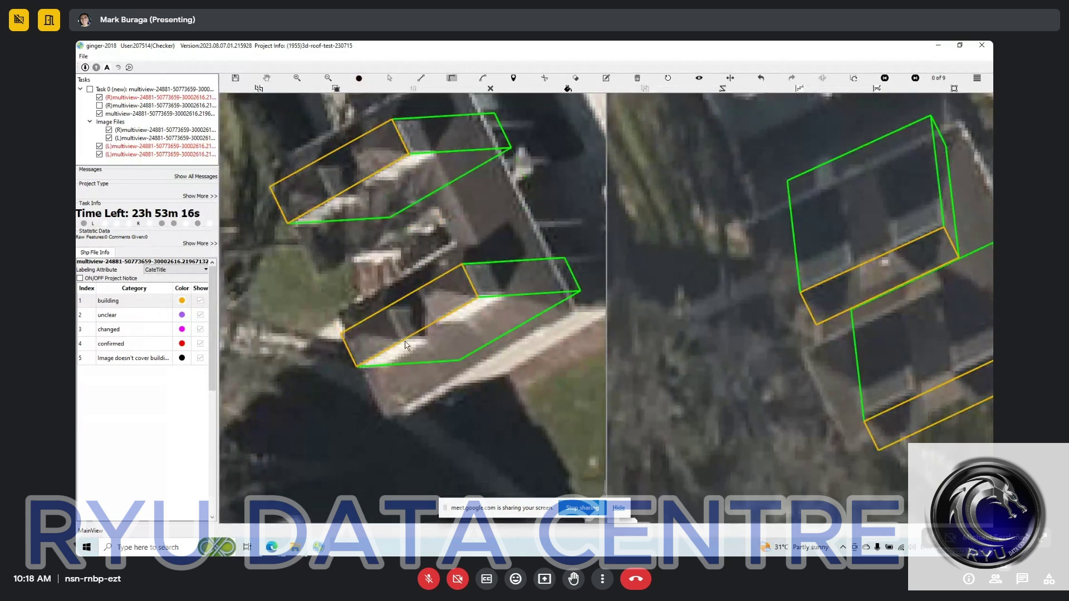
left_click(403, 338)
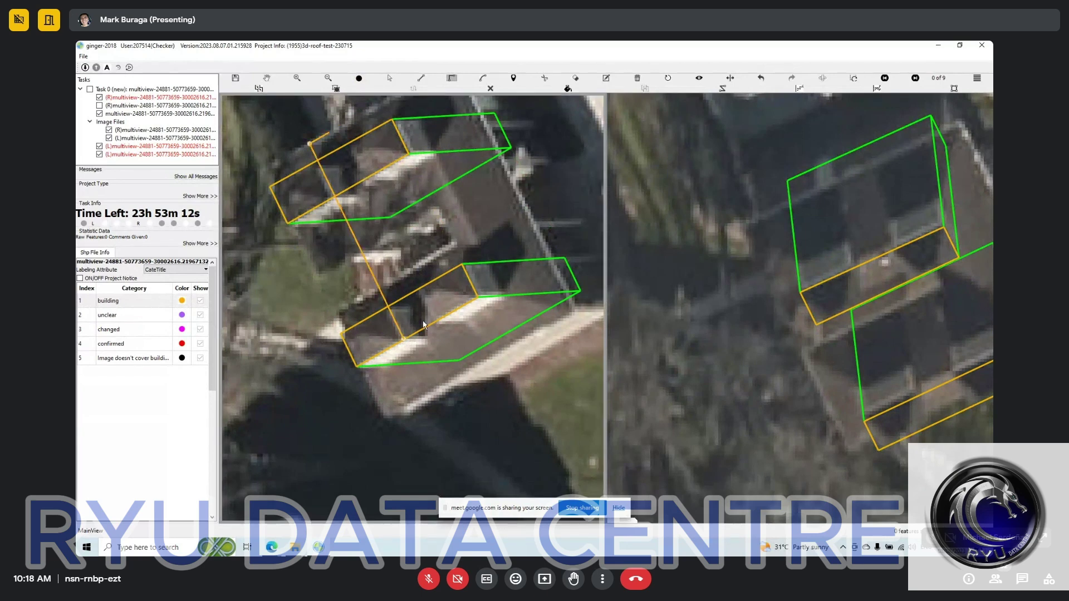
key("Escape")
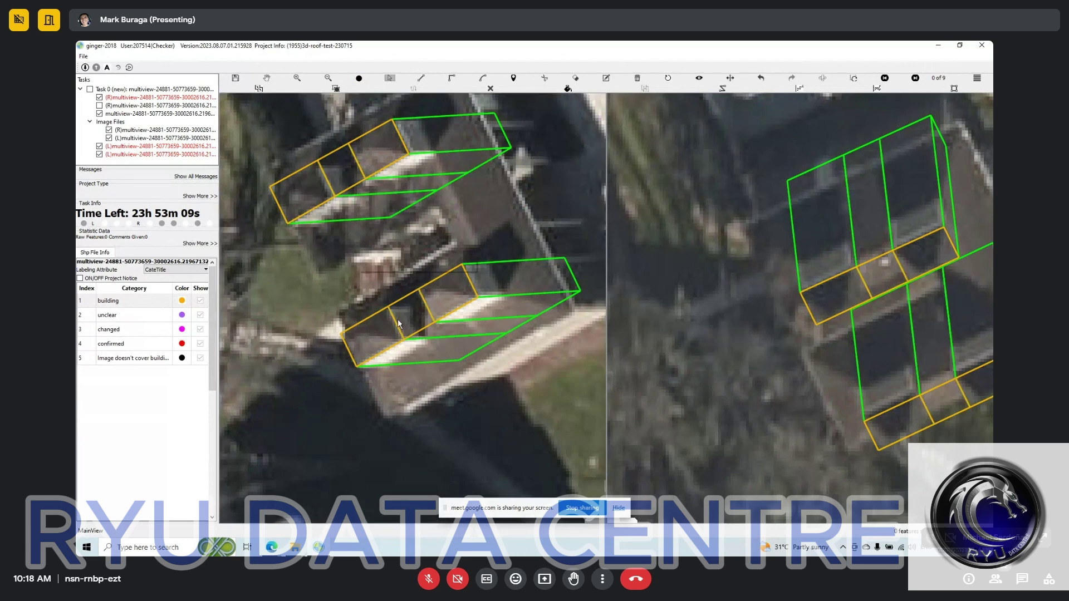
Delete the middle piece of each end strip, leaving four separate dormer blocks
mouse_move(409, 326)
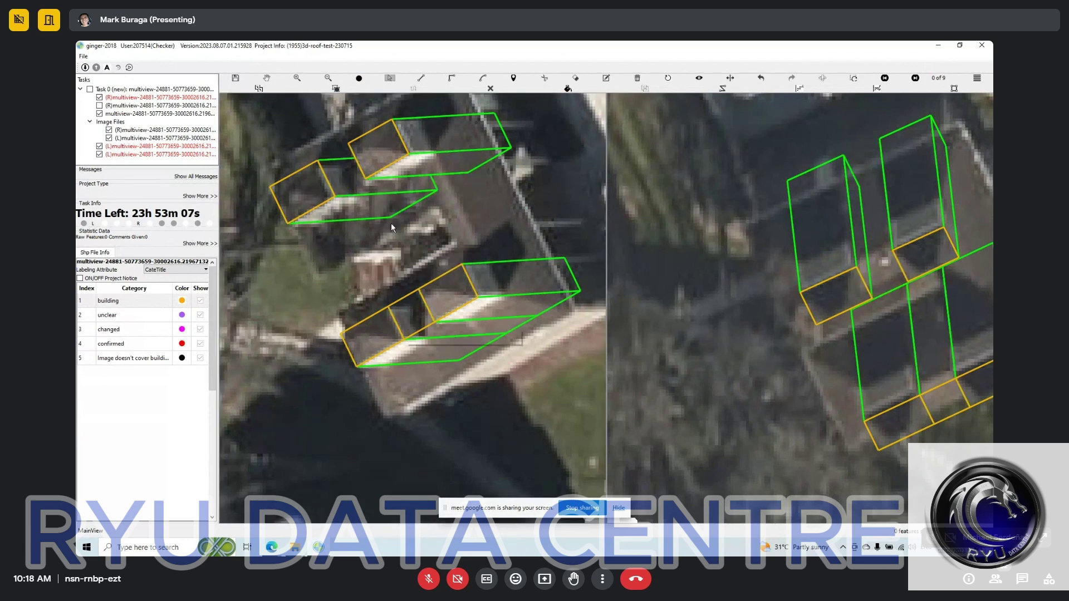
key("space")
key("space")
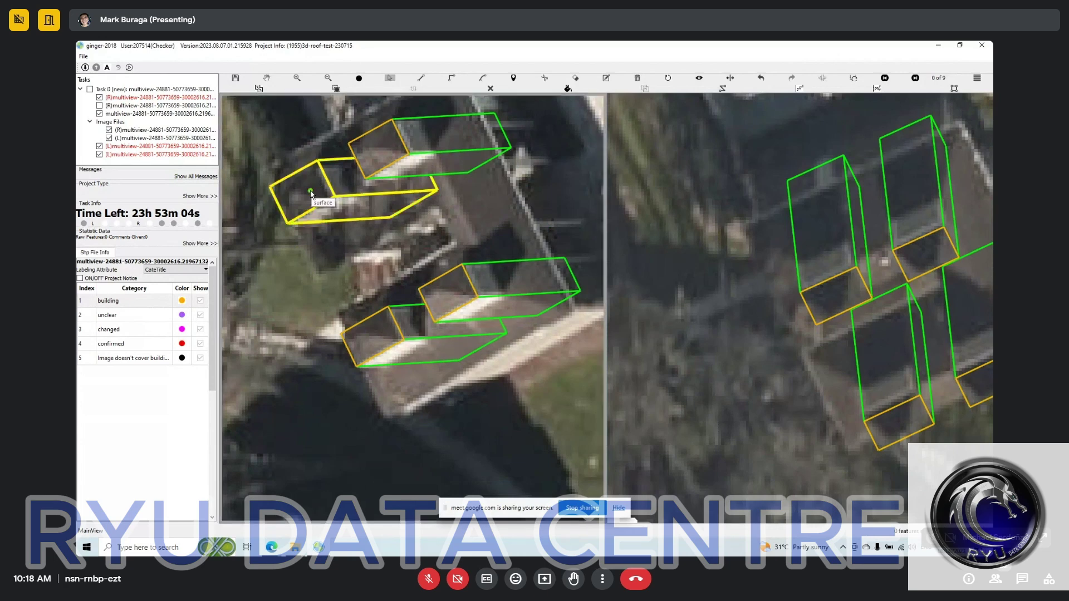
Compare the four dormer blocks with the dormers in both aerial images
scroll(318, 190, "up", 1)
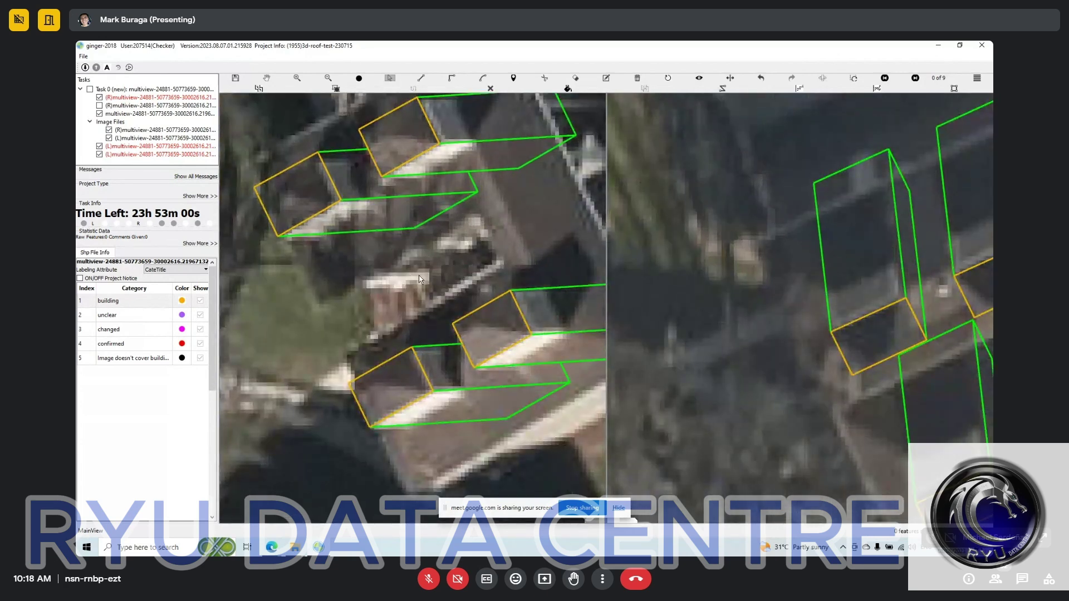
key("space")
left_click_drag(389, 279, 323, 345)
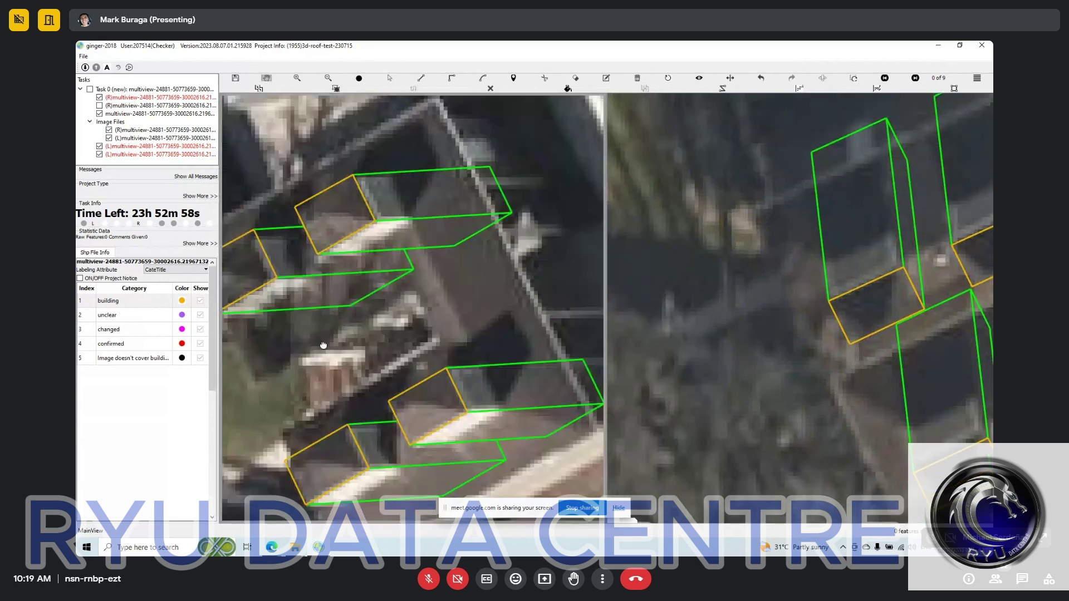
left_click_drag(394, 210, 423, 188)
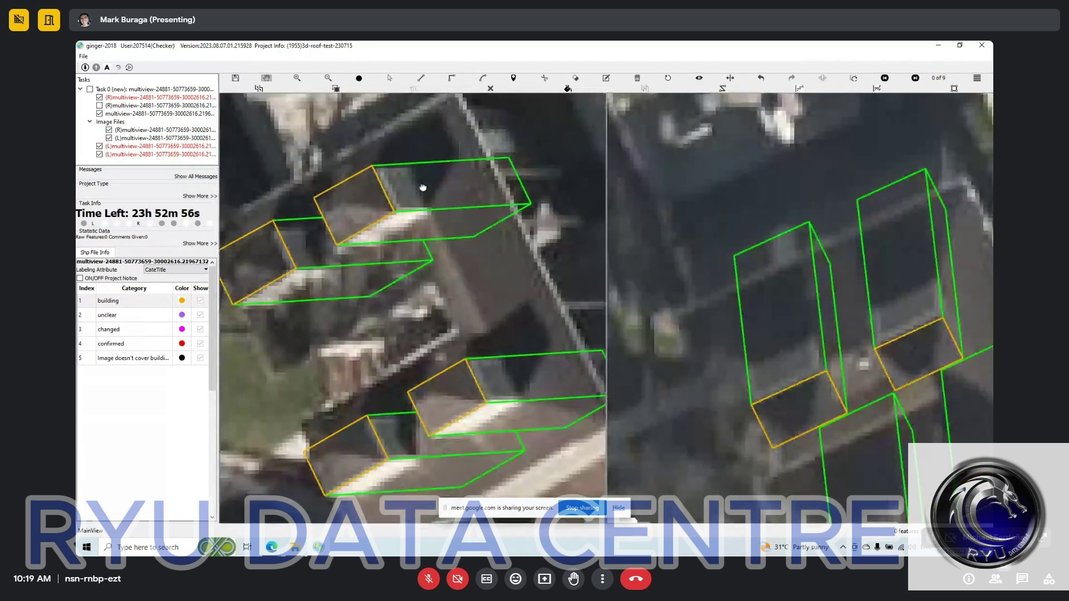
left_click_drag(392, 147, 467, 113)
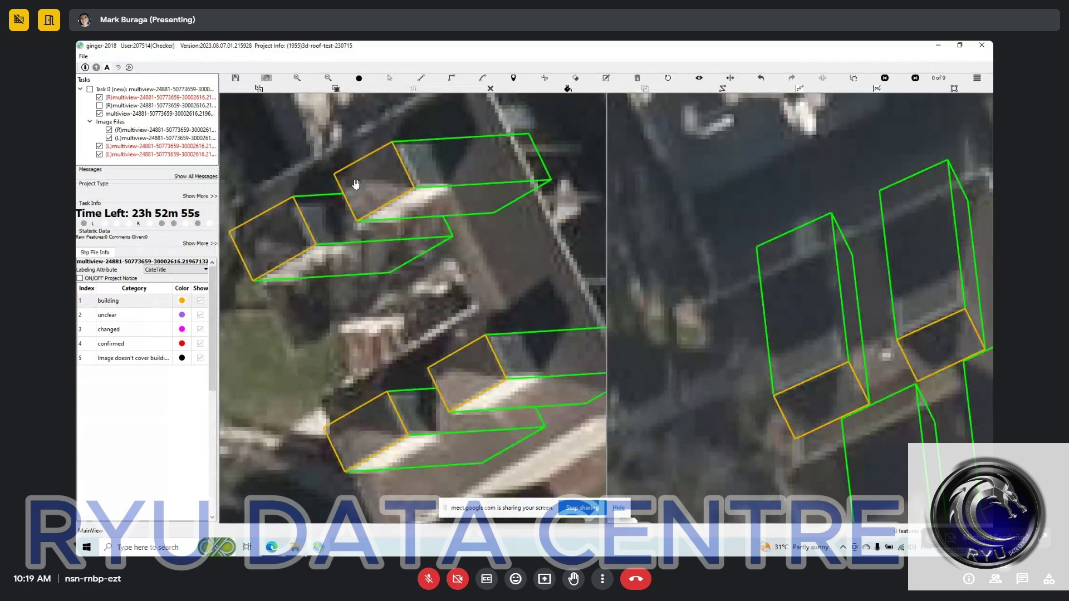
left_click_drag(526, 136, 477, 248)
left_click_drag(465, 344, 525, 200)
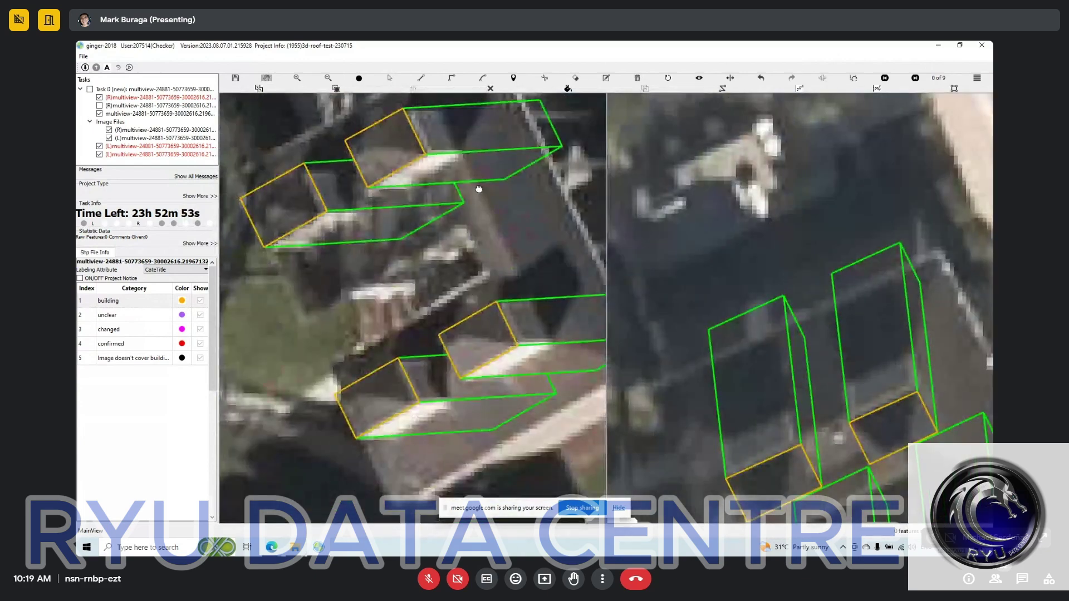
left_click_drag(331, 250, 330, 234)
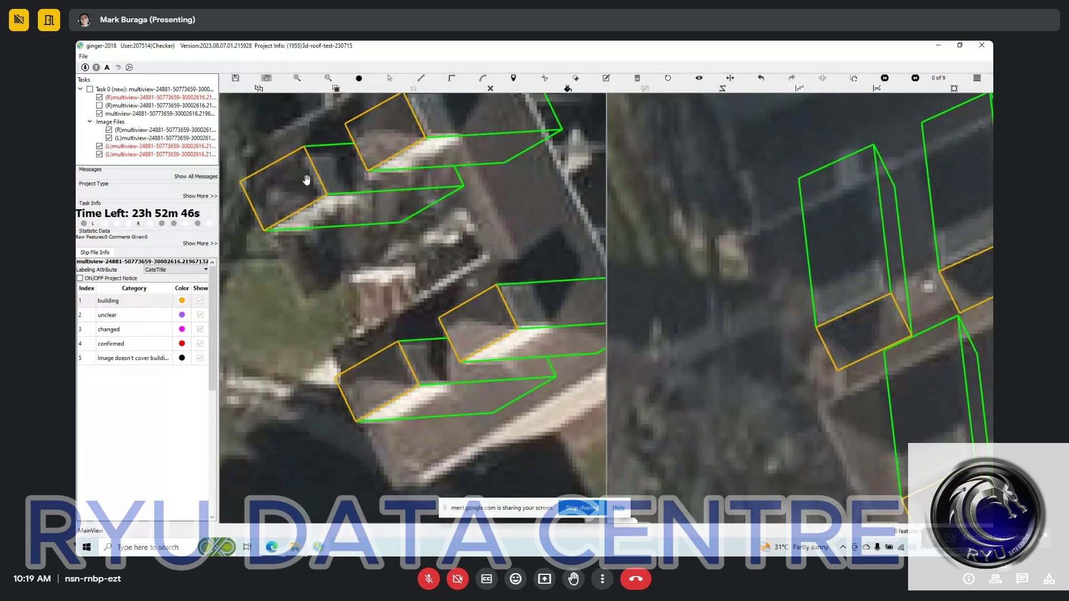
Draw a roof outline around the outer dormer at the building's lower end, with a notch for the dormer, and close it into a 3D block
key("r")
left_click(434, 339)
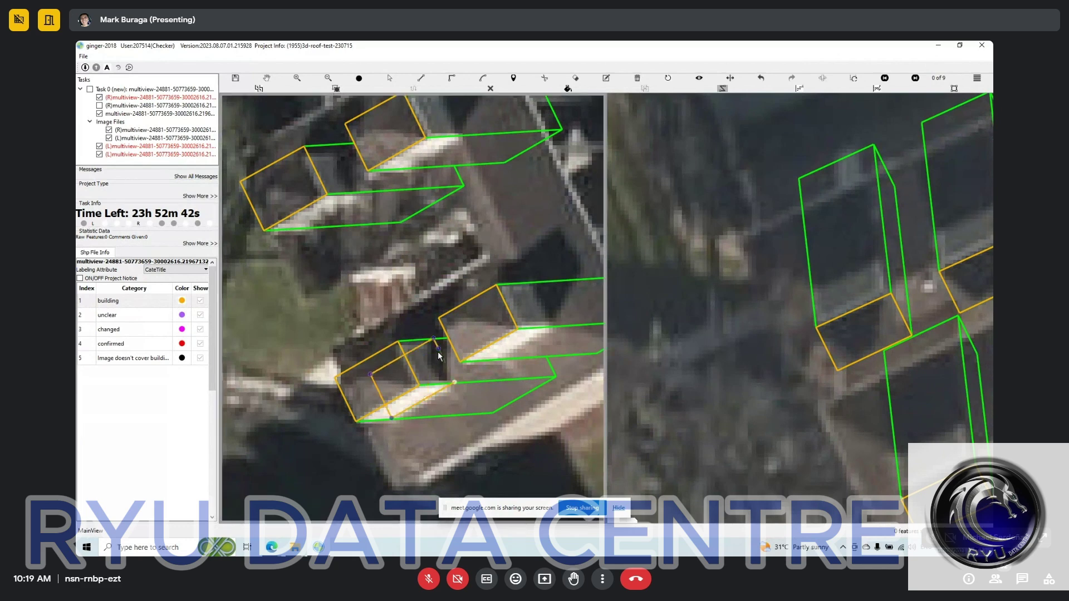
right_click(436, 345)
left_click(426, 298)
left_click(393, 484)
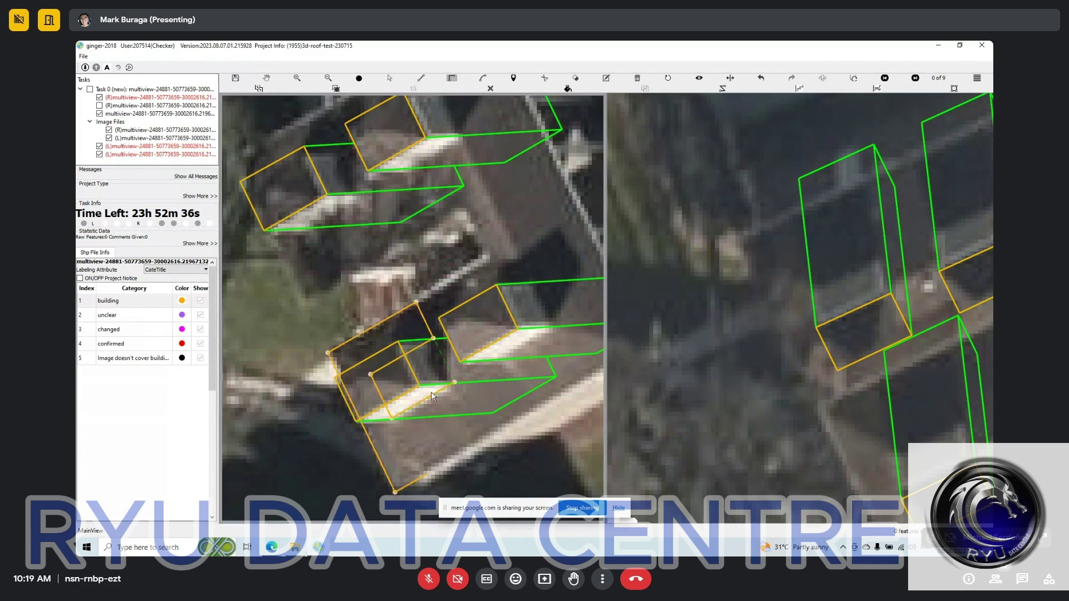
left_click(455, 430)
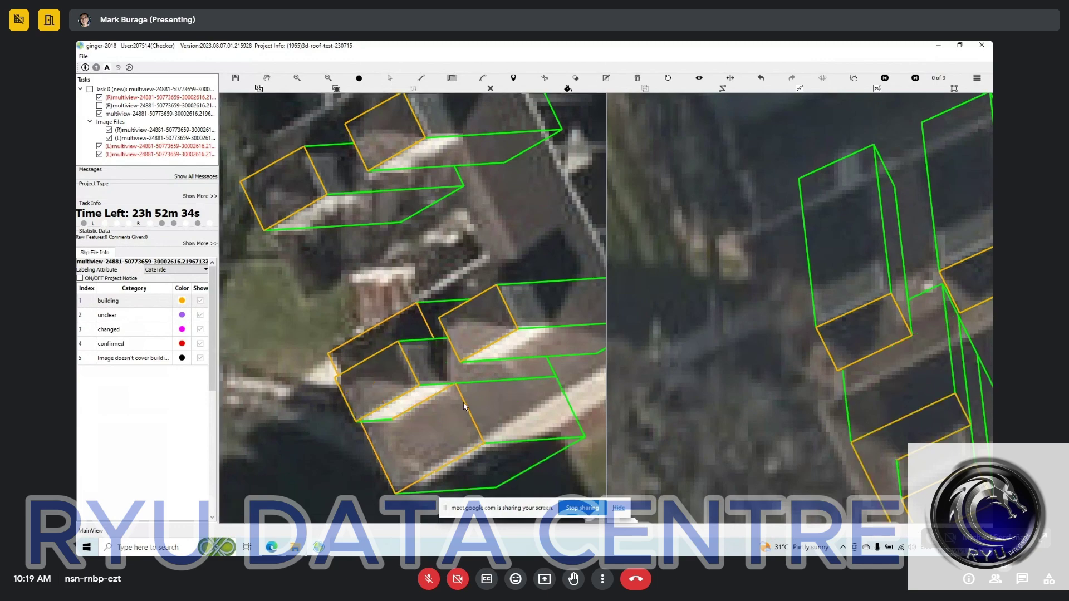
Lower the new end block until its roof outline fits the building in the comparison image, checking against the images with annotations hidden
left_click_drag(461, 401, 436, 311)
left_click_drag(451, 347, 448, 325)
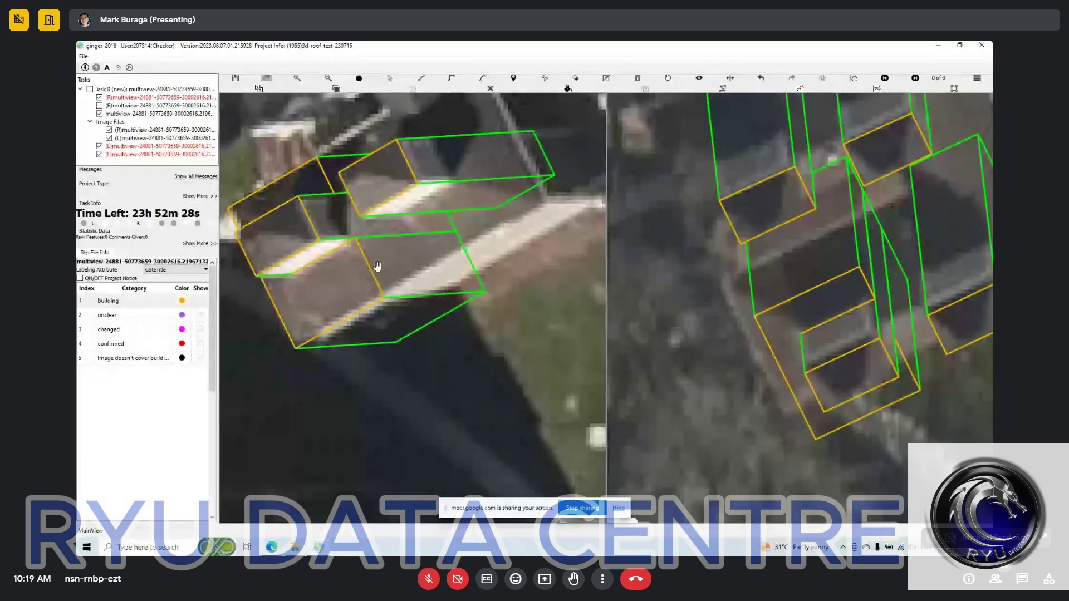
left_click_drag(383, 191, 384, 261)
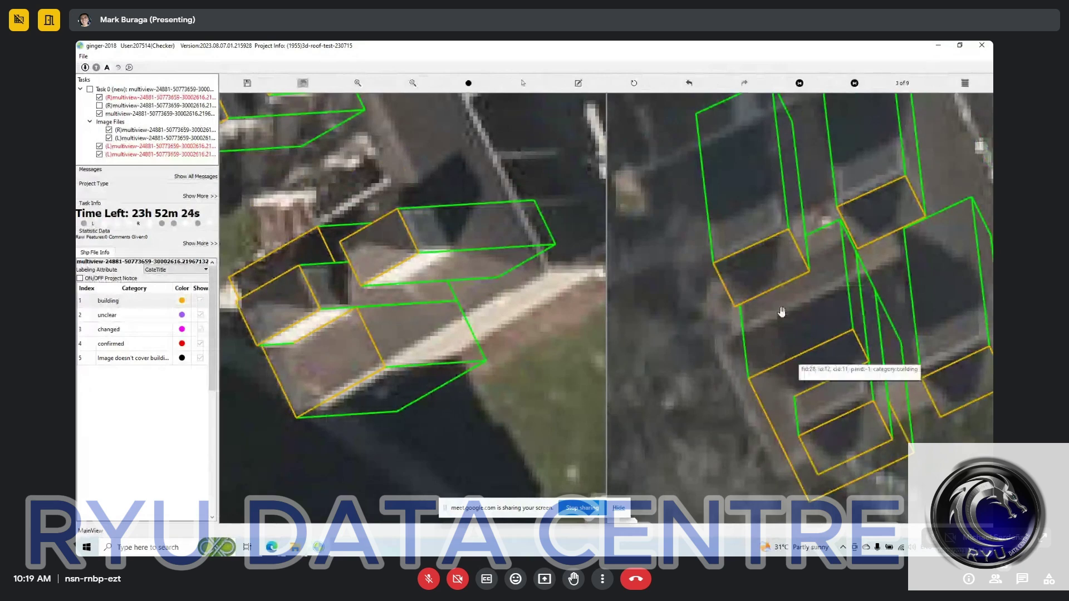
key("Escape")
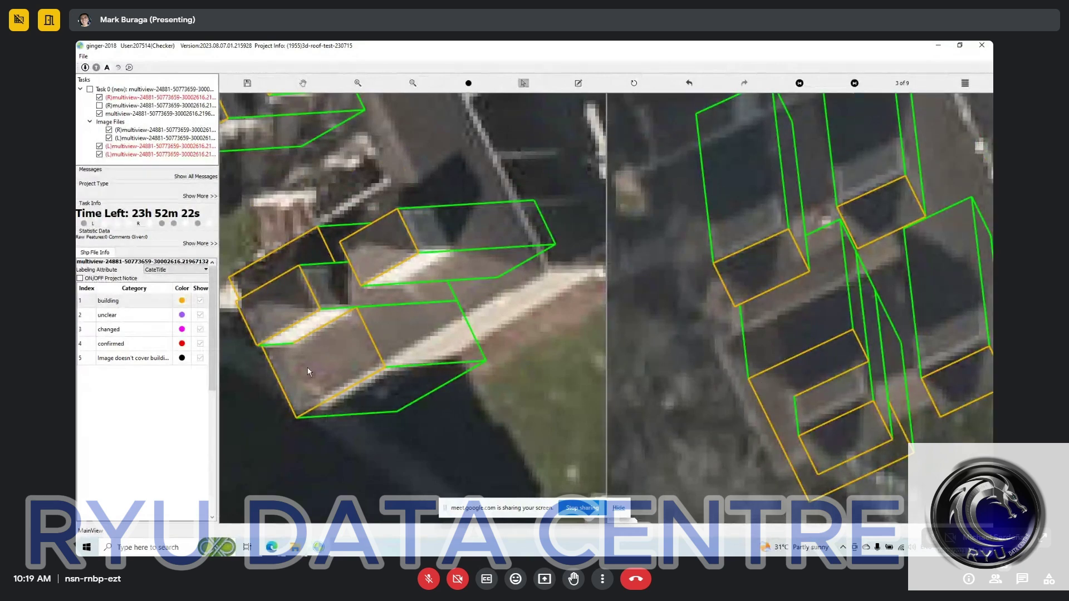
left_click(332, 400)
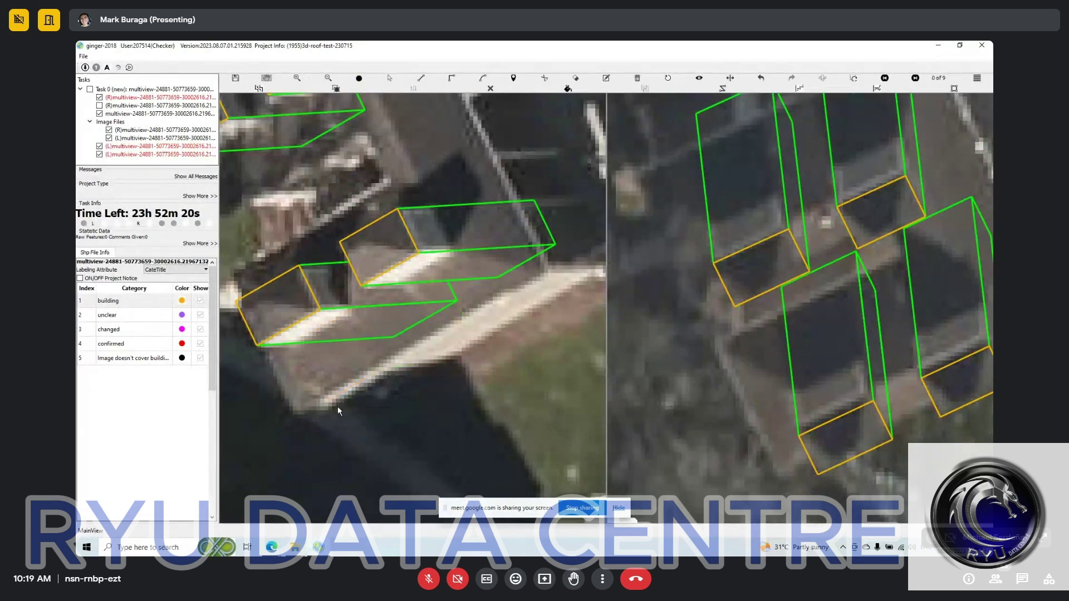
scroll(334, 405, "down", 5)
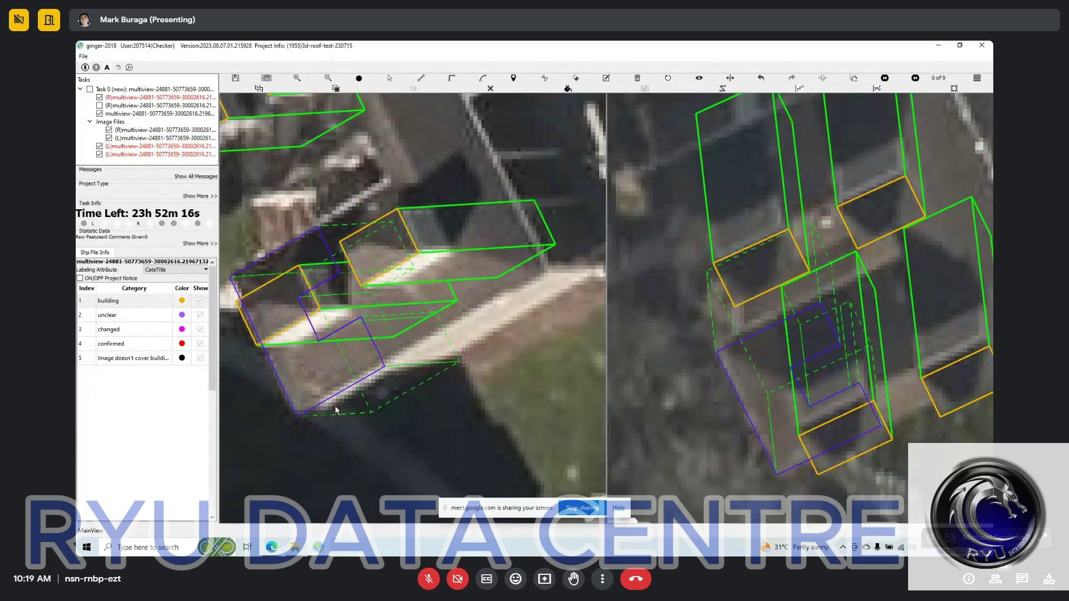
key("h")
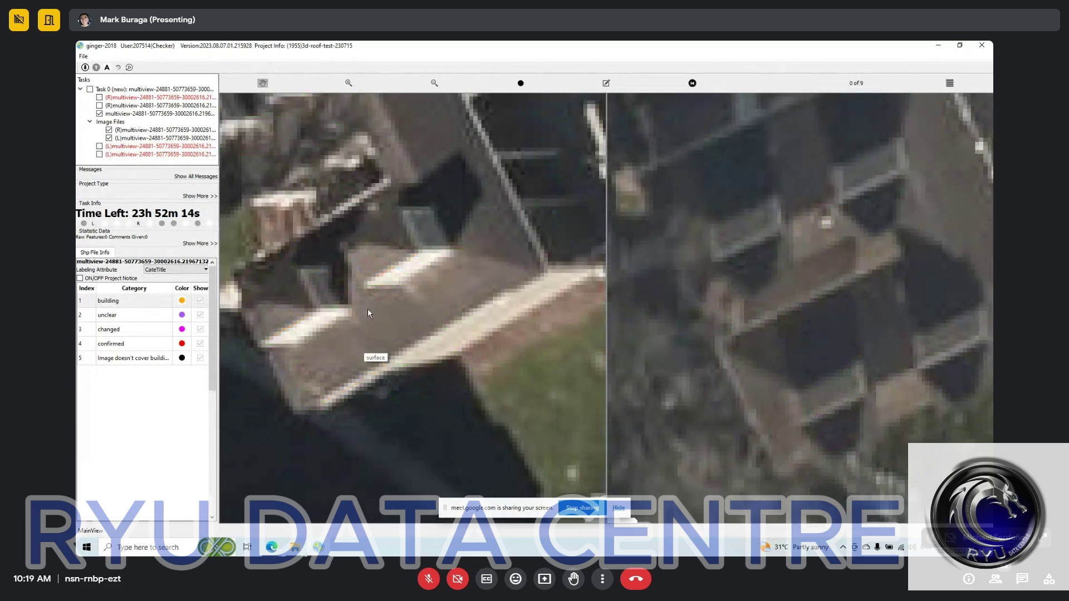
key("h")
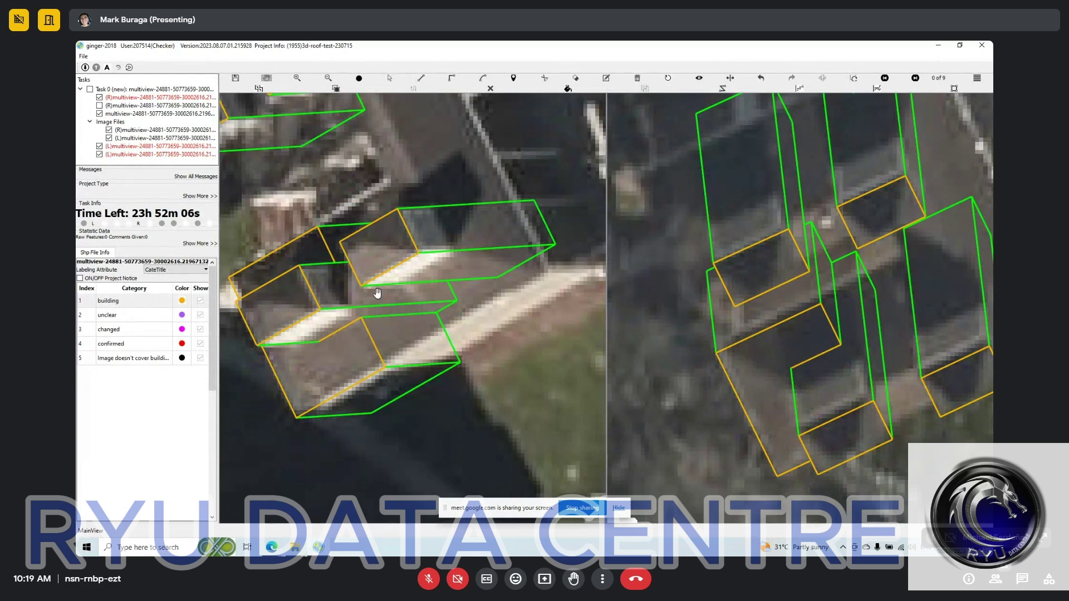
Draw a second roof block around the inner dormer of the lower pair, snapping it to the adjoining edges of the end block
left_click(388, 370)
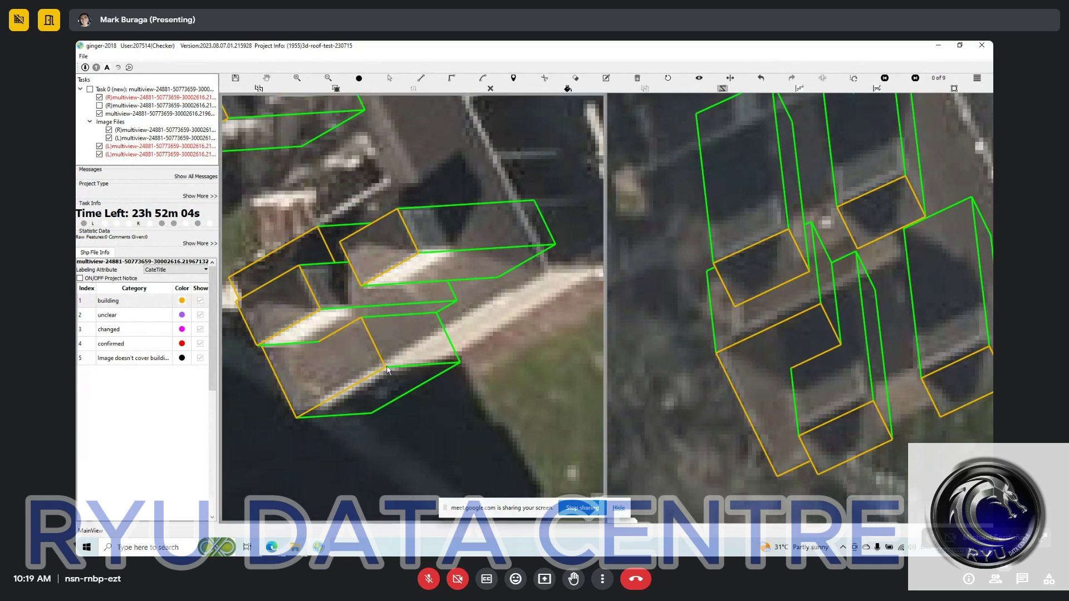
left_click(375, 347)
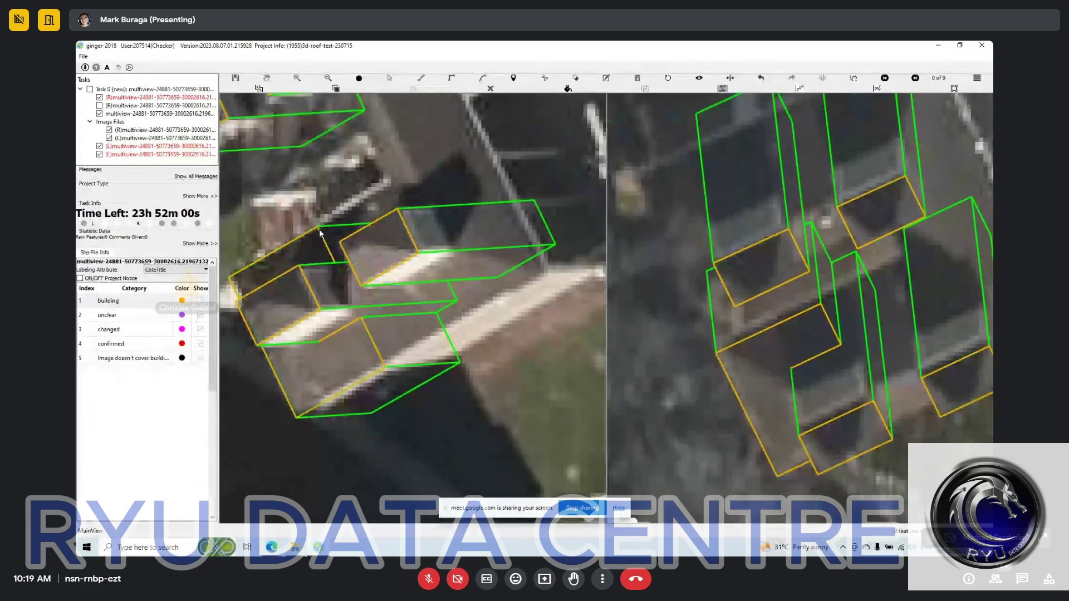
key("r")
left_click(391, 184)
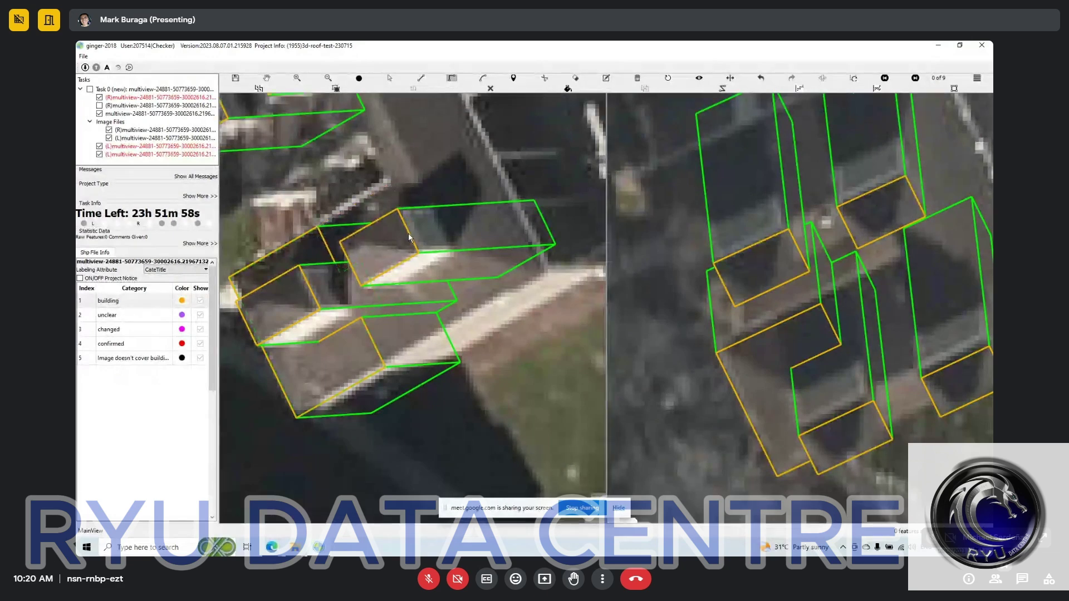
key("s")
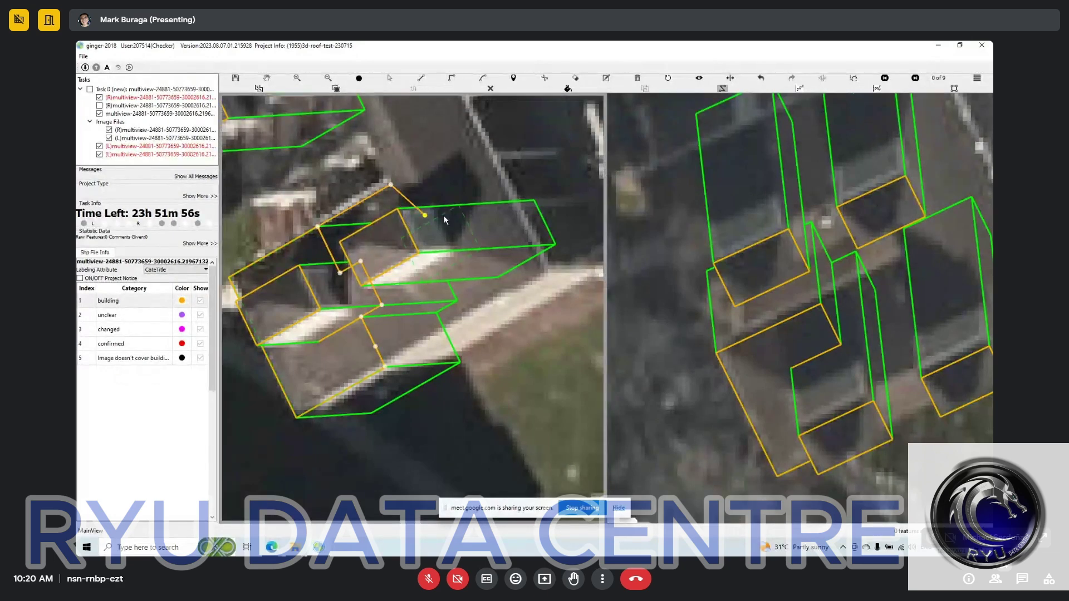
left_click(460, 206)
left_click(437, 220)
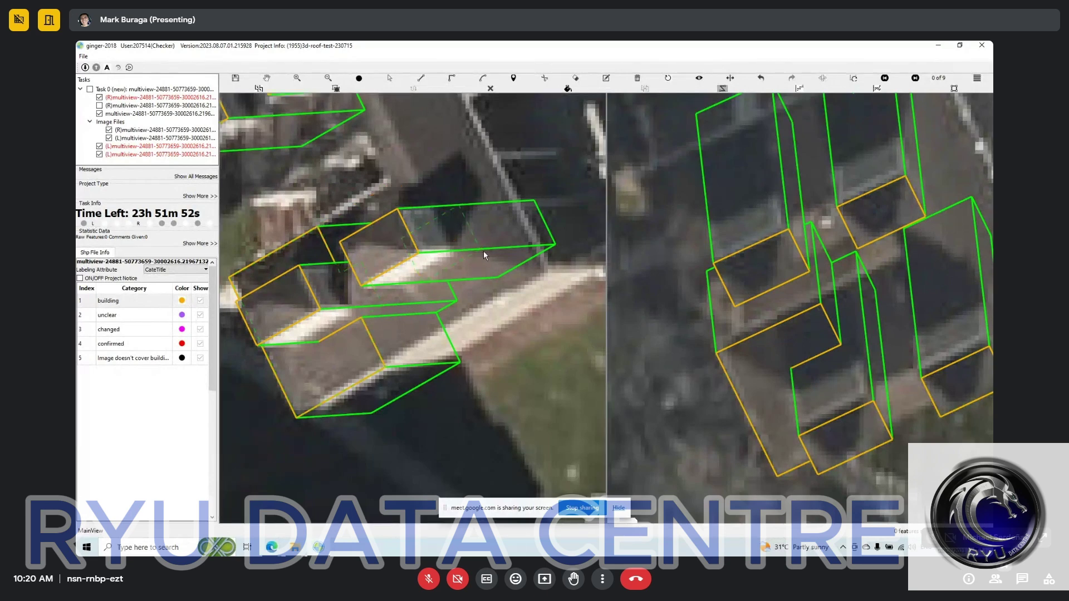
left_click(481, 250)
left_click(388, 370)
left_click(412, 332)
key("Escape")
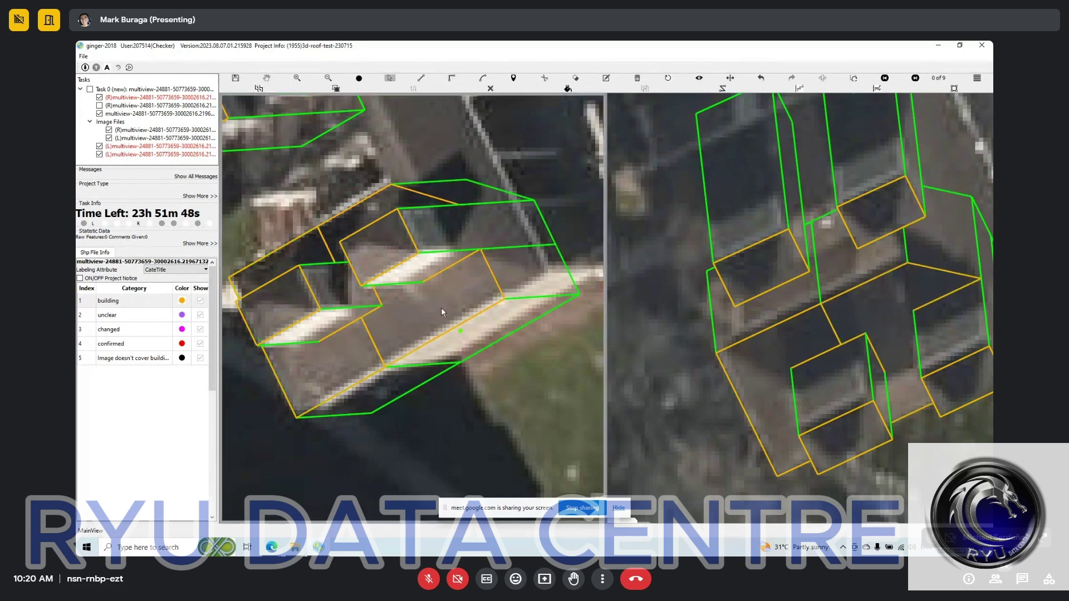
Merge the two roof blocks around the lower pair of dormers into one block
left_click(322, 228)
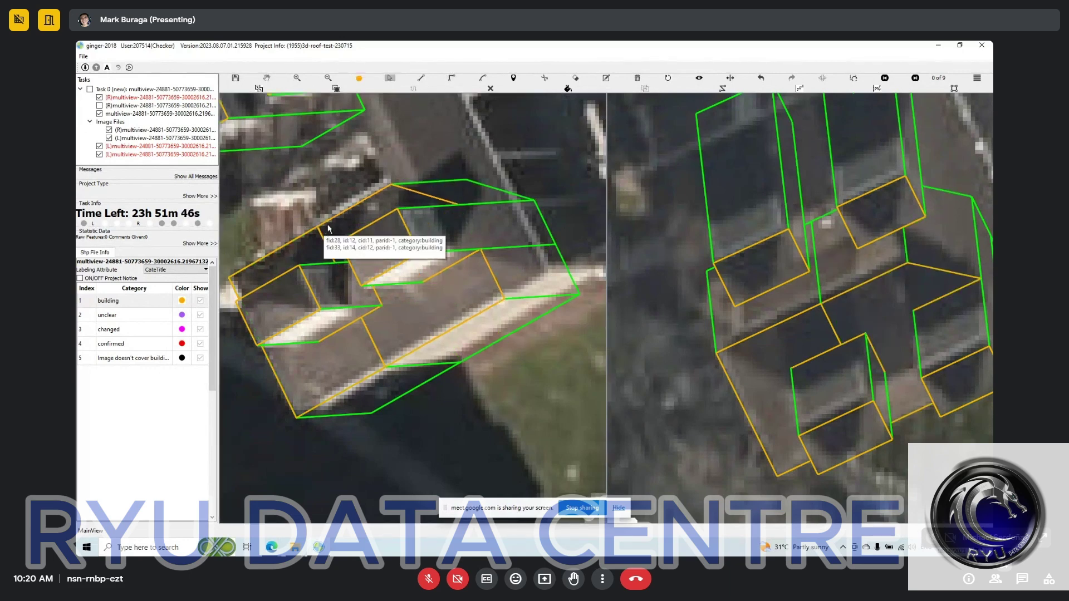
key("Escape")
scroll(322, 231, "up", 2)
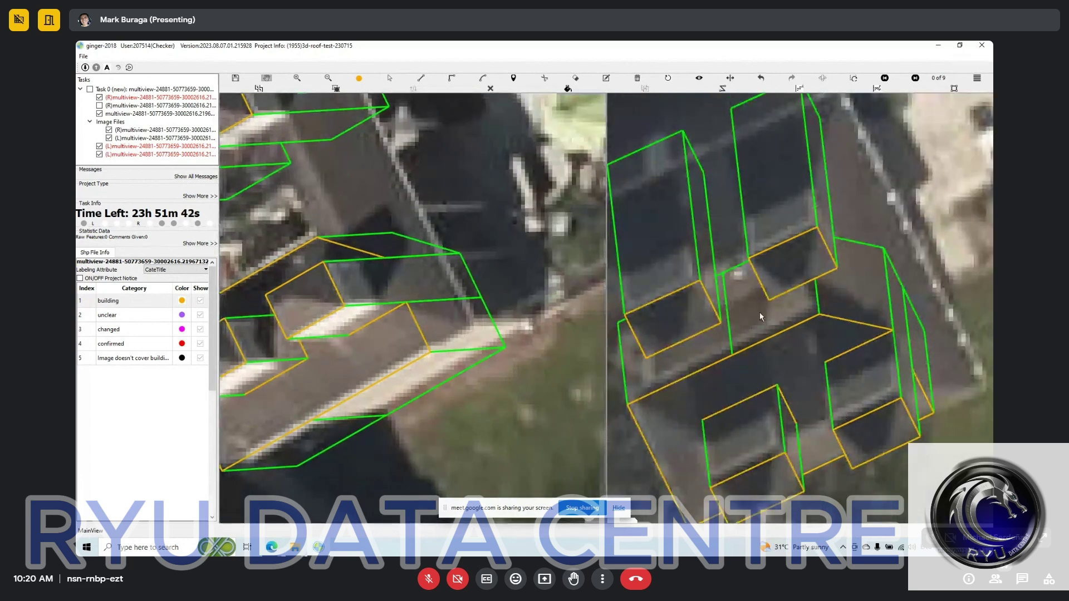
left_click_drag(451, 244, 476, 246)
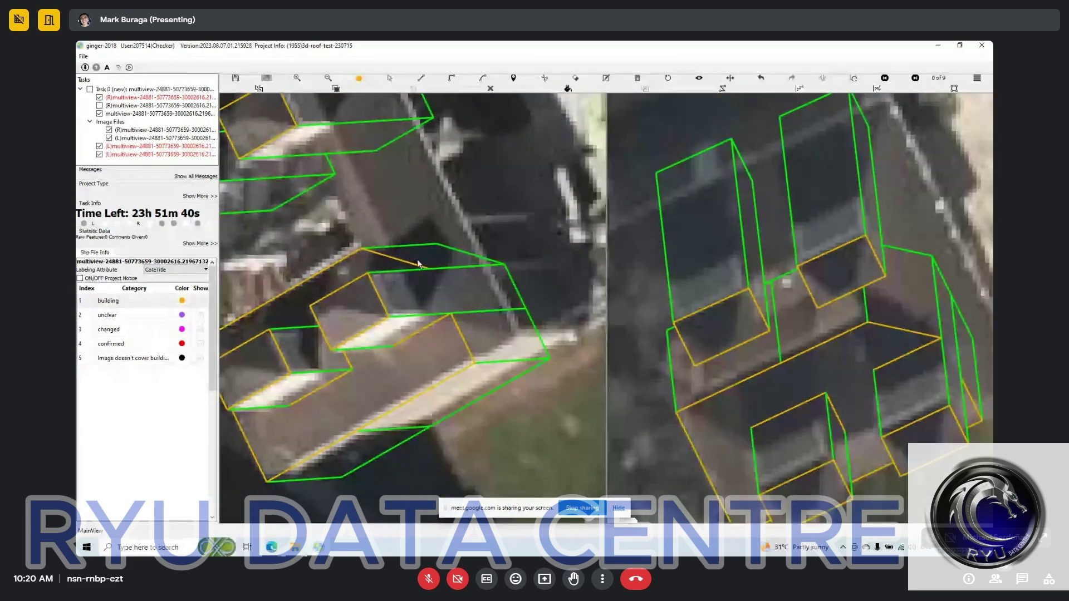
key("Escape")
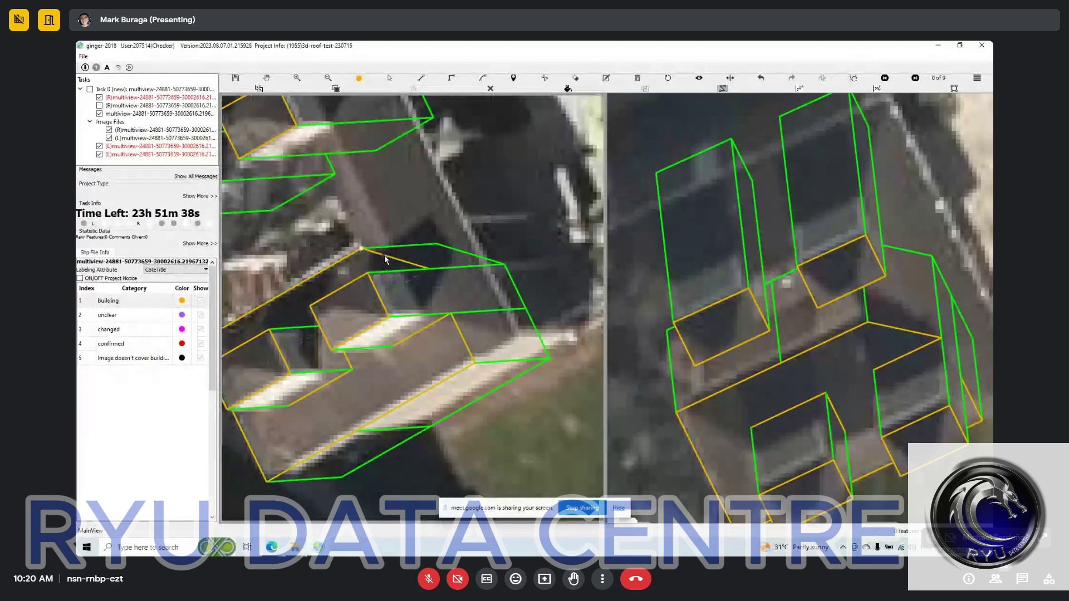
left_click(460, 338)
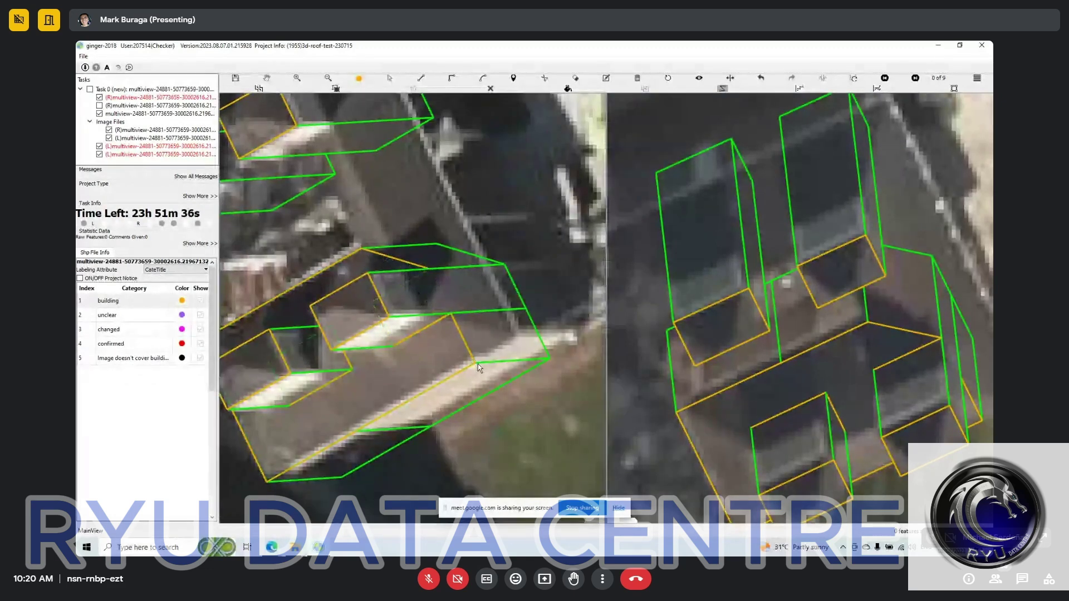
left_click(477, 364)
scroll(403, 183, "up", 3)
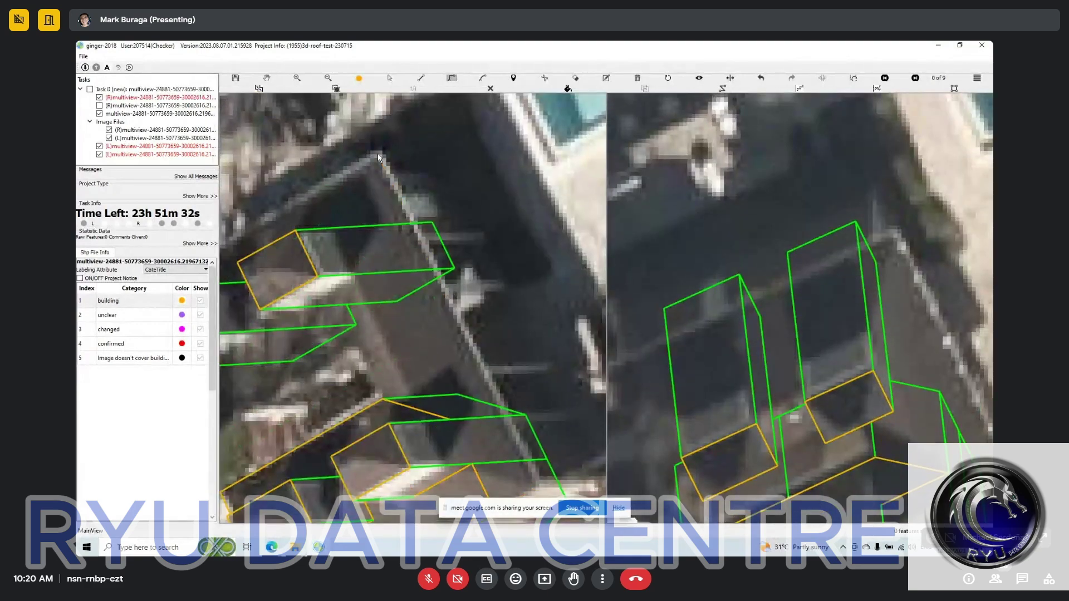
key("Escape")
left_click(370, 216)
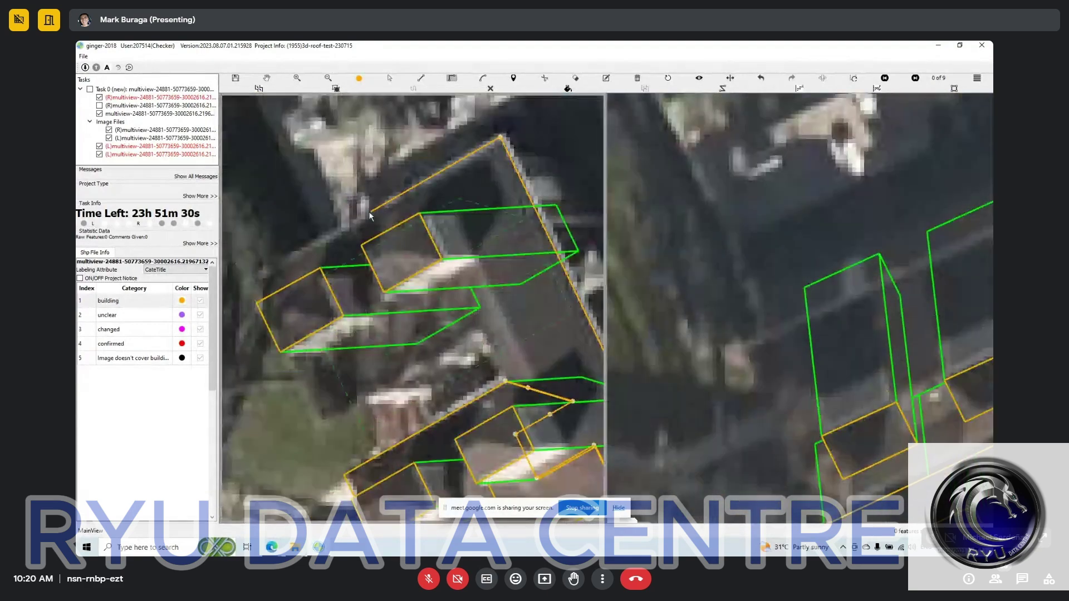
key("Delete")
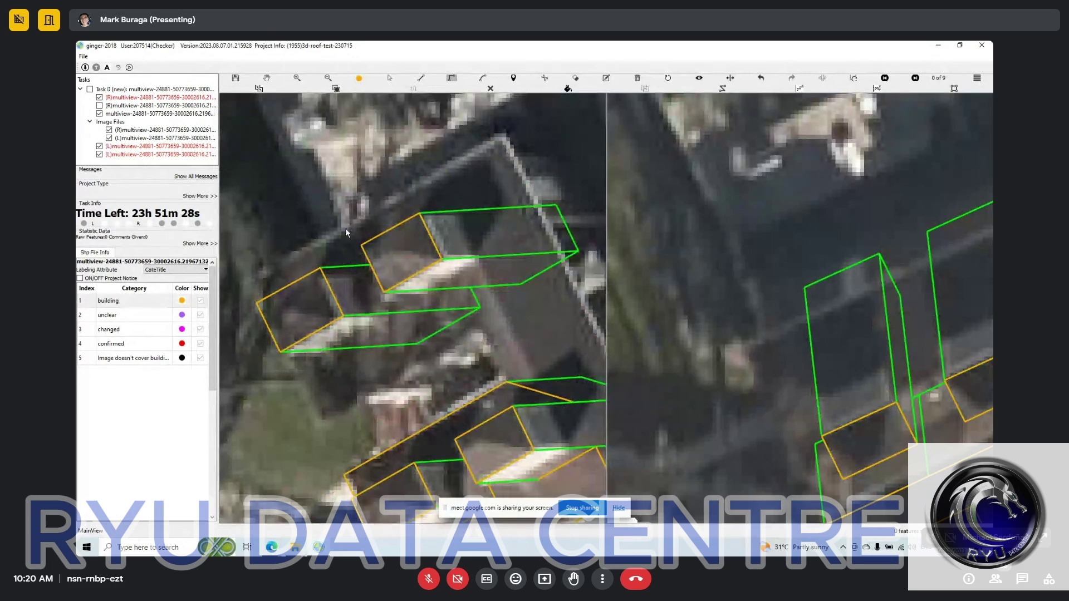
key("ctrl+z")
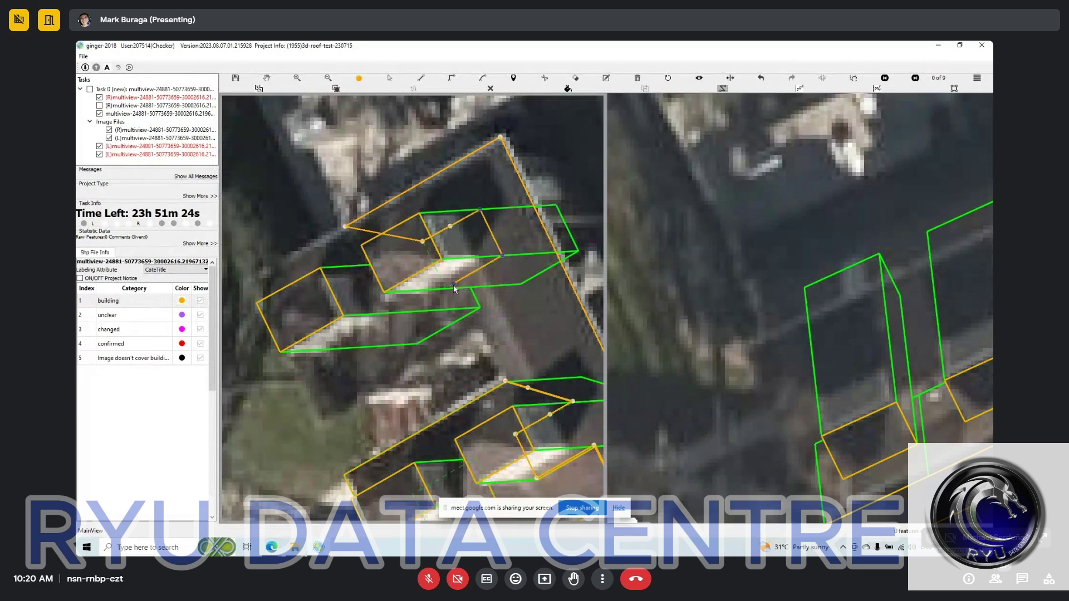
key("Delete")
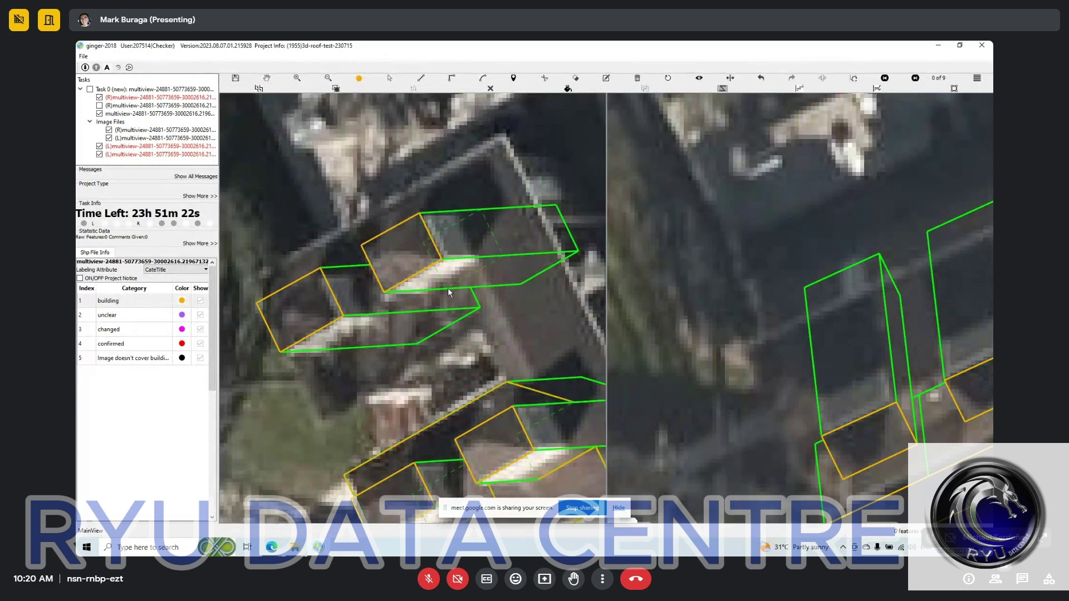
key("ctrl+z")
key("ctrl+z")
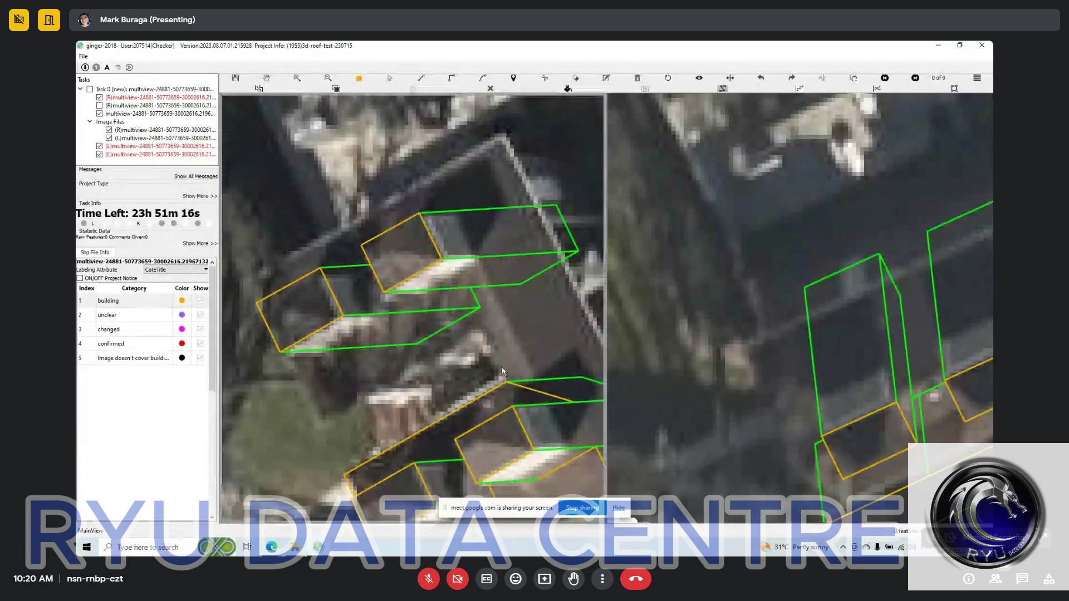
Draw a roof block over the strip between the lower and upper dormer pairs and merge it with the lower roof block
left_click(506, 380)
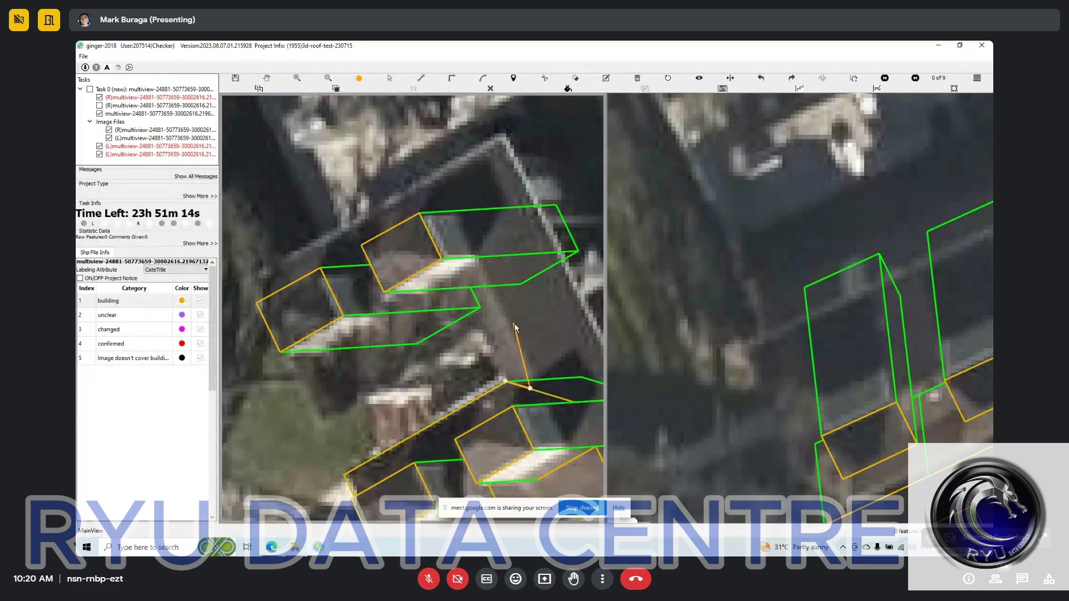
left_click_drag(514, 323, 551, 382)
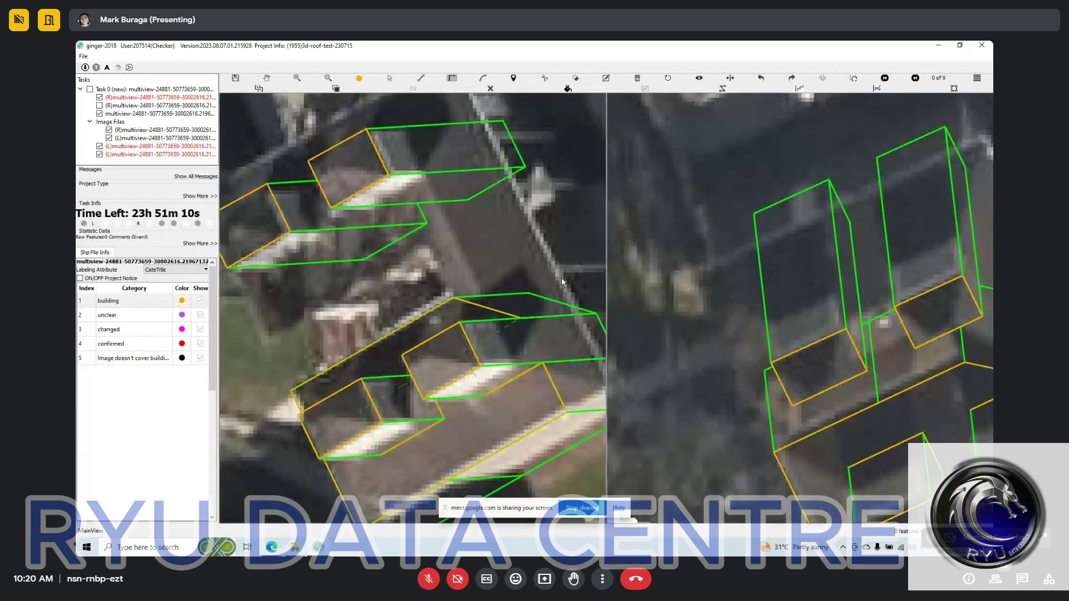
left_click(451, 301)
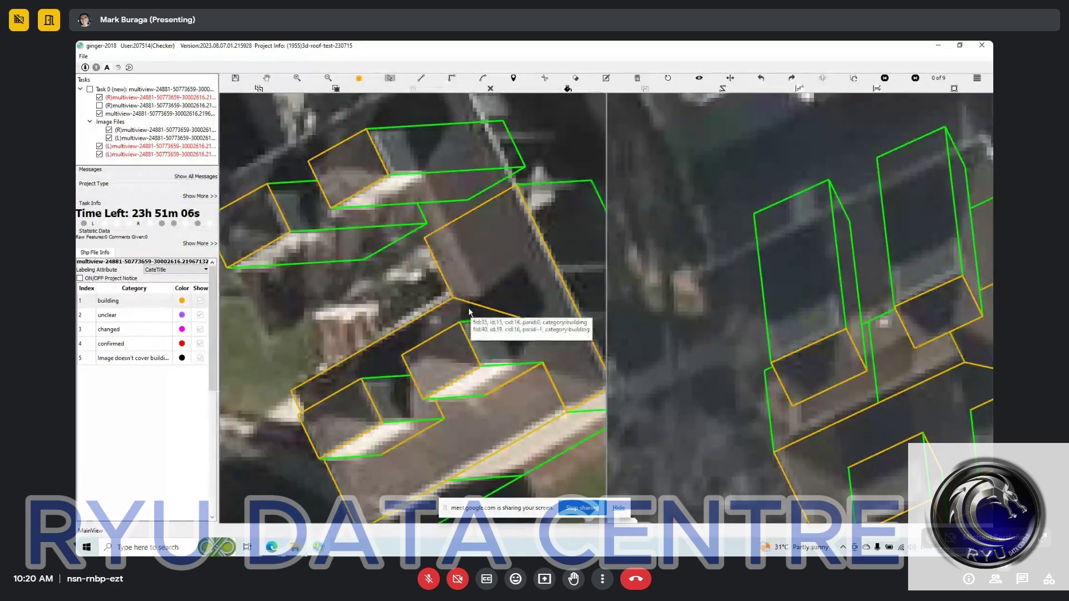
key("h")
left_click_drag(460, 309, 458, 314)
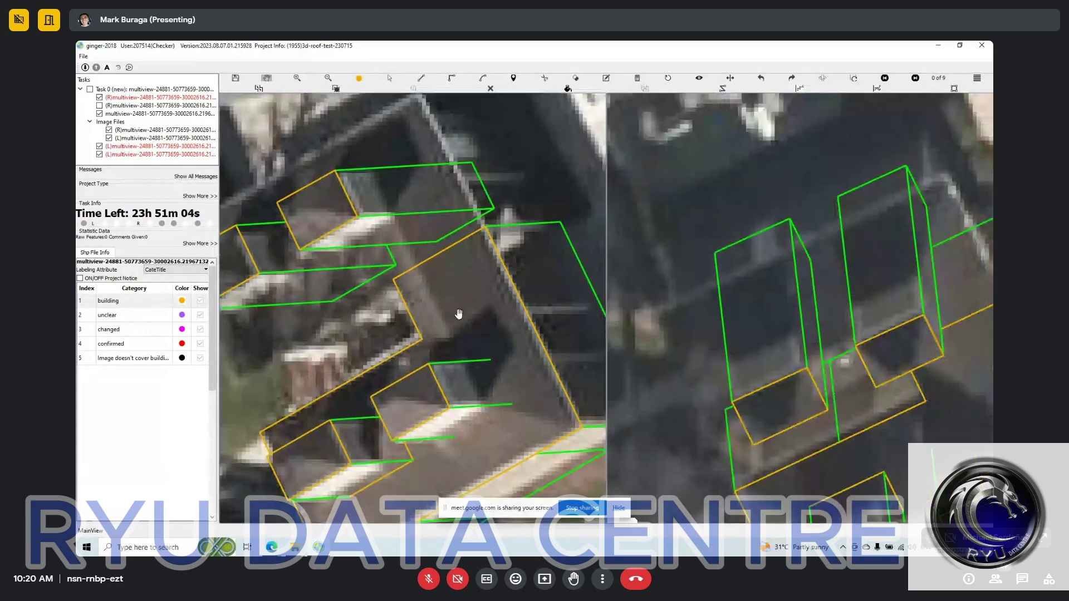
Separate the middle strip from the lower roof block and delete the strip's block
key("s")
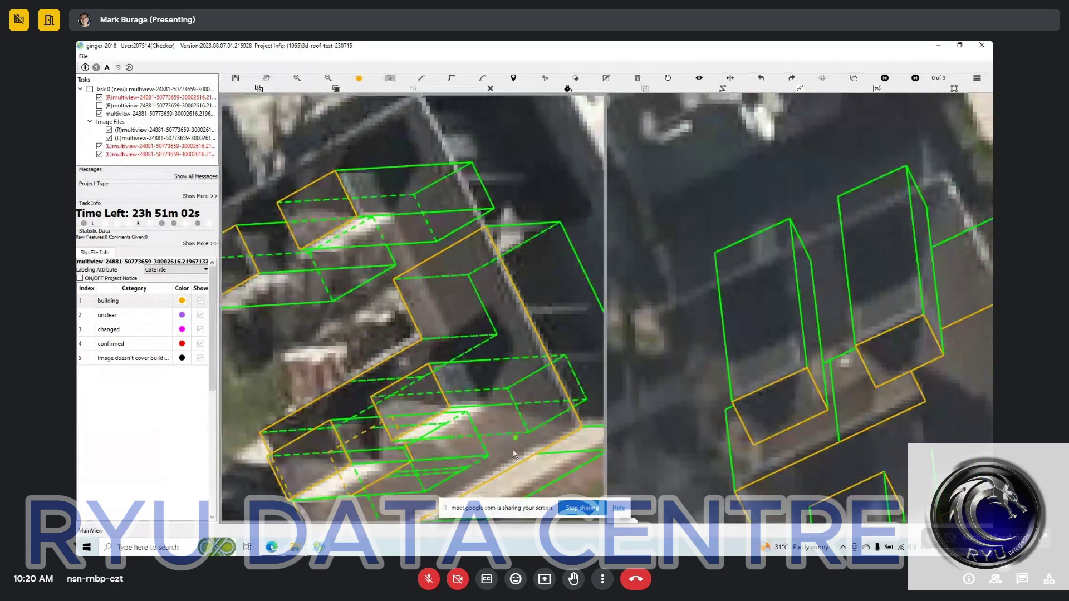
left_click(513, 449)
left_click(516, 355)
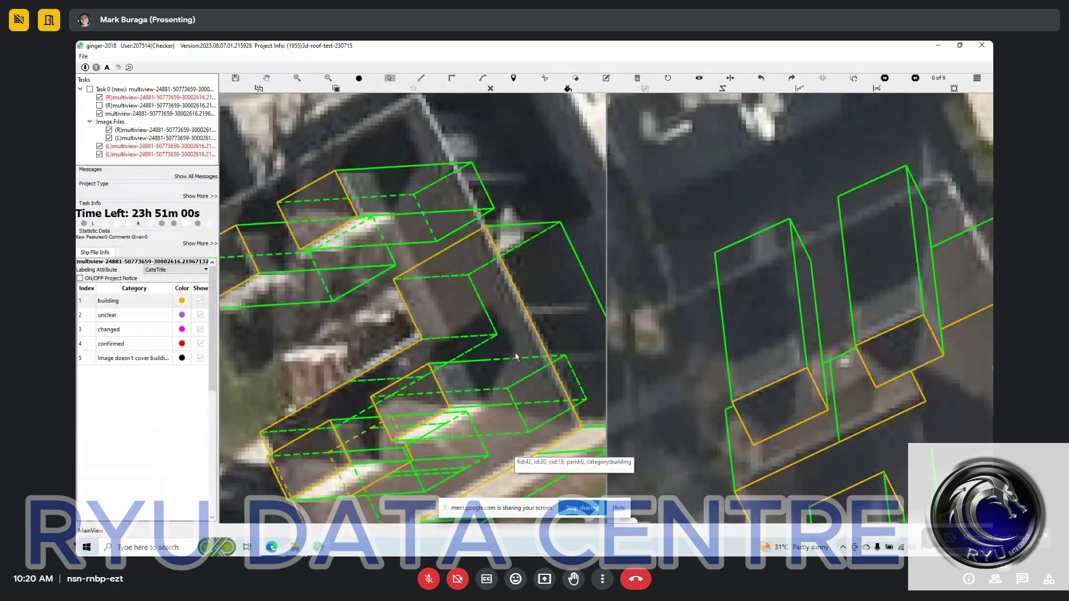
key("h")
left_click_drag(491, 310, 422, 277)
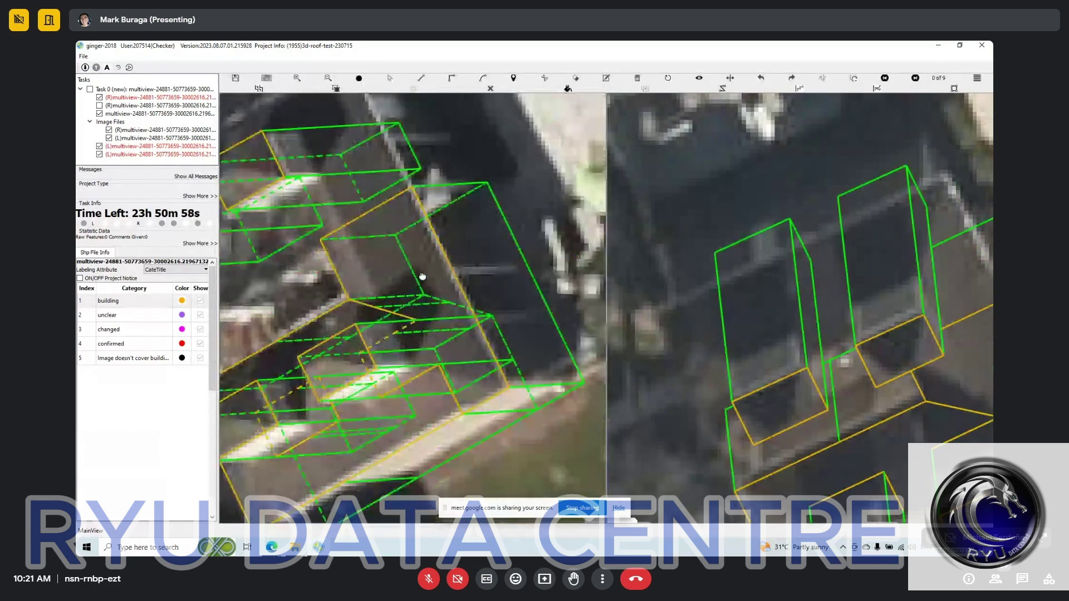
key("e")
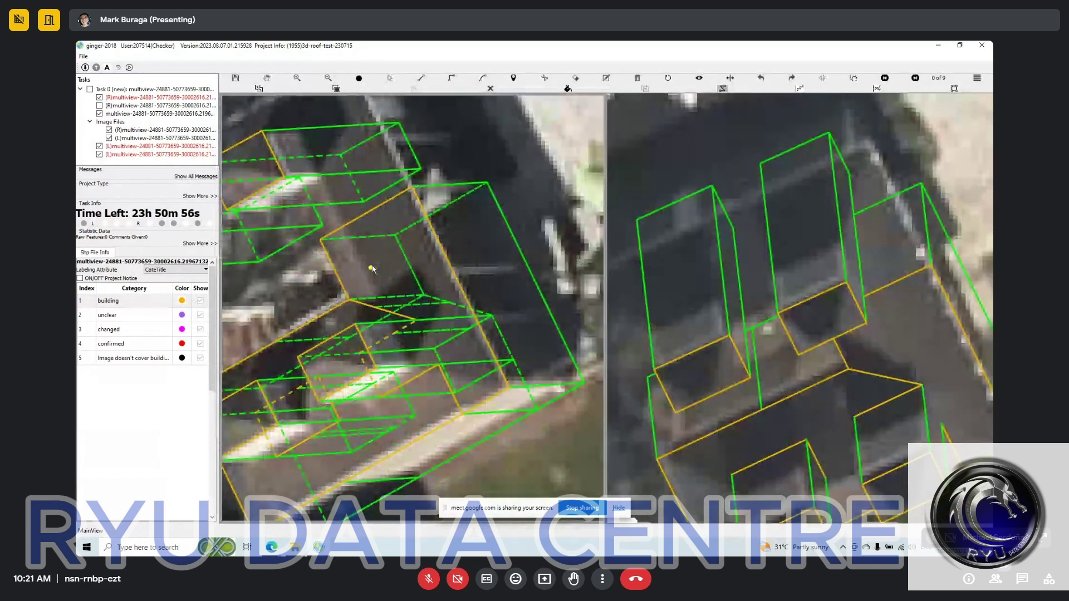
key("Escape")
left_click(470, 259)
key("Delete")
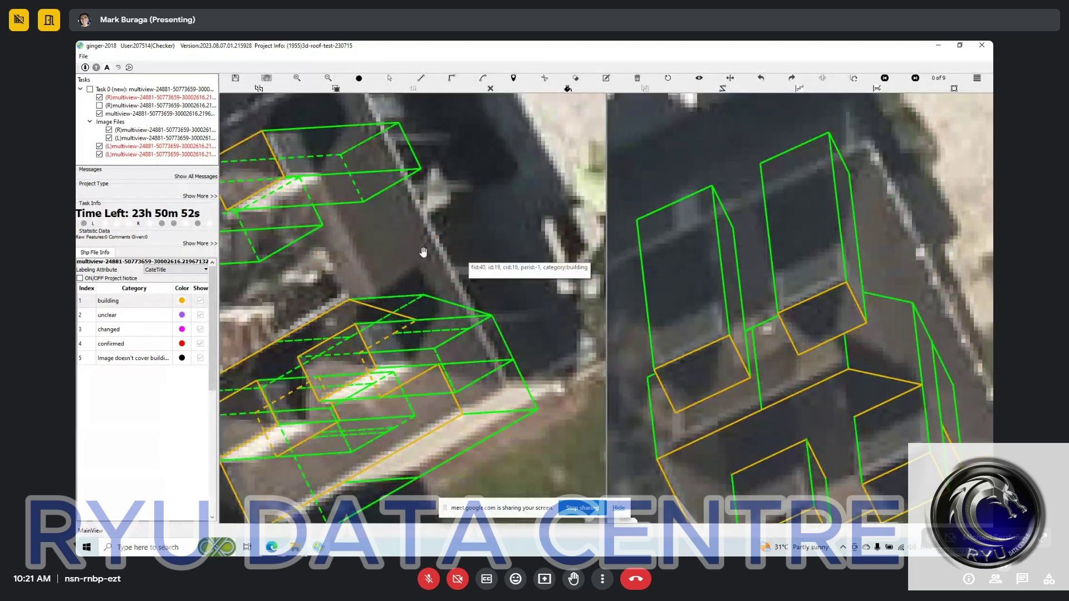
Redraw the middle roof block between the dormer pairs, following the lower block's adjoining edges and the building's long outer eave
left_click(352, 301)
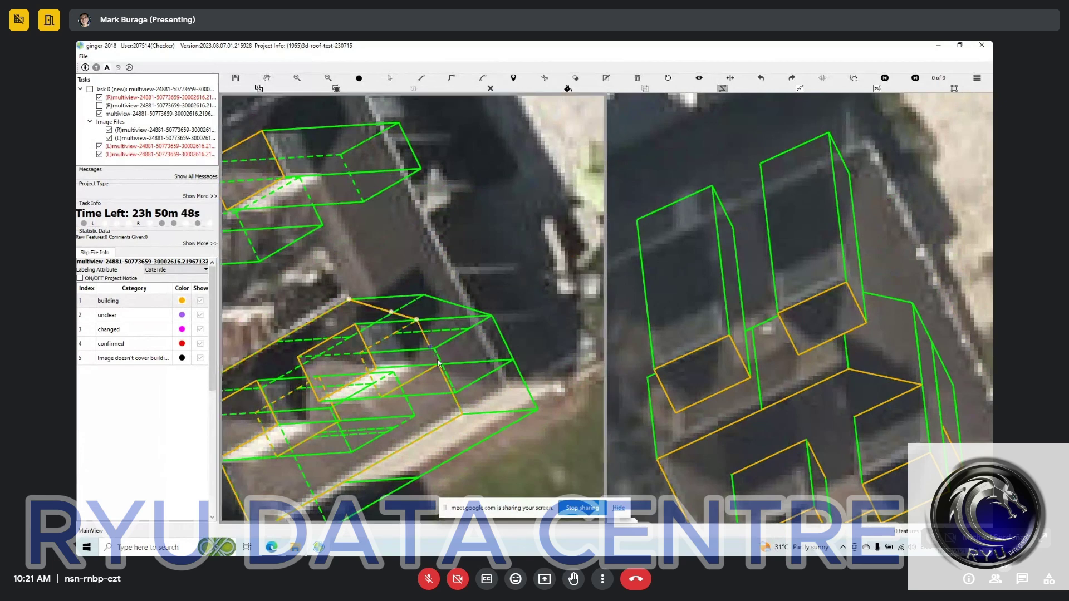
left_click(418, 319)
left_click(430, 339)
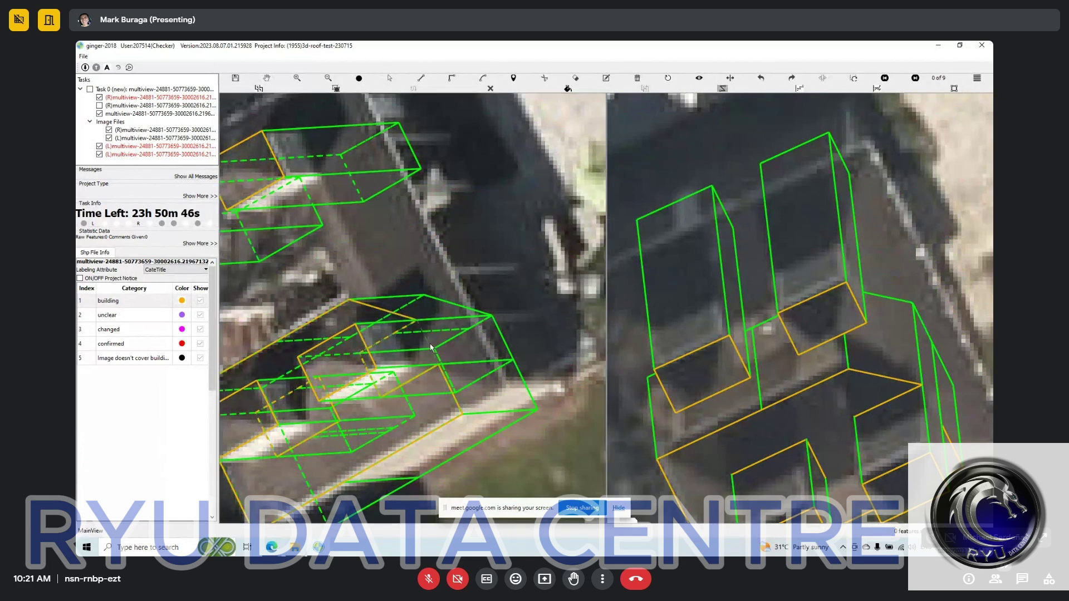
left_click(463, 415)
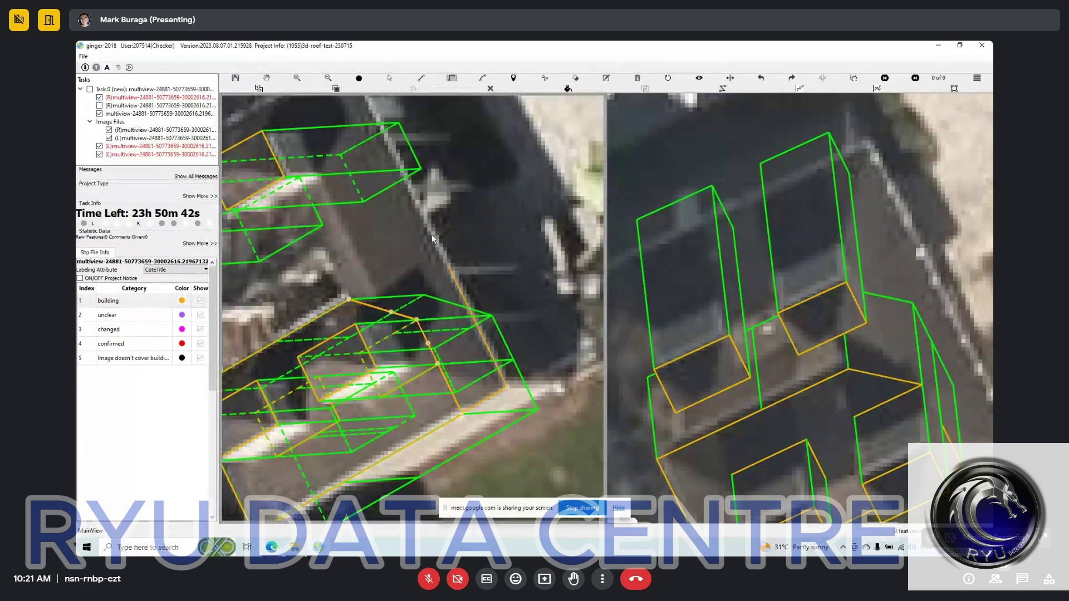
left_click(353, 302)
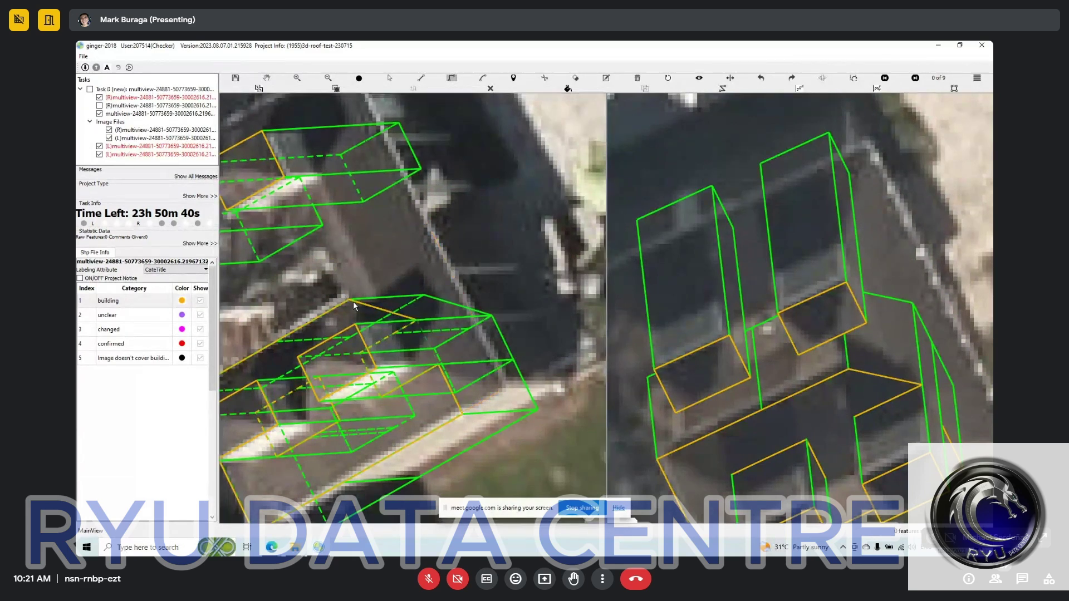
left_click_drag(346, 228, 365, 273)
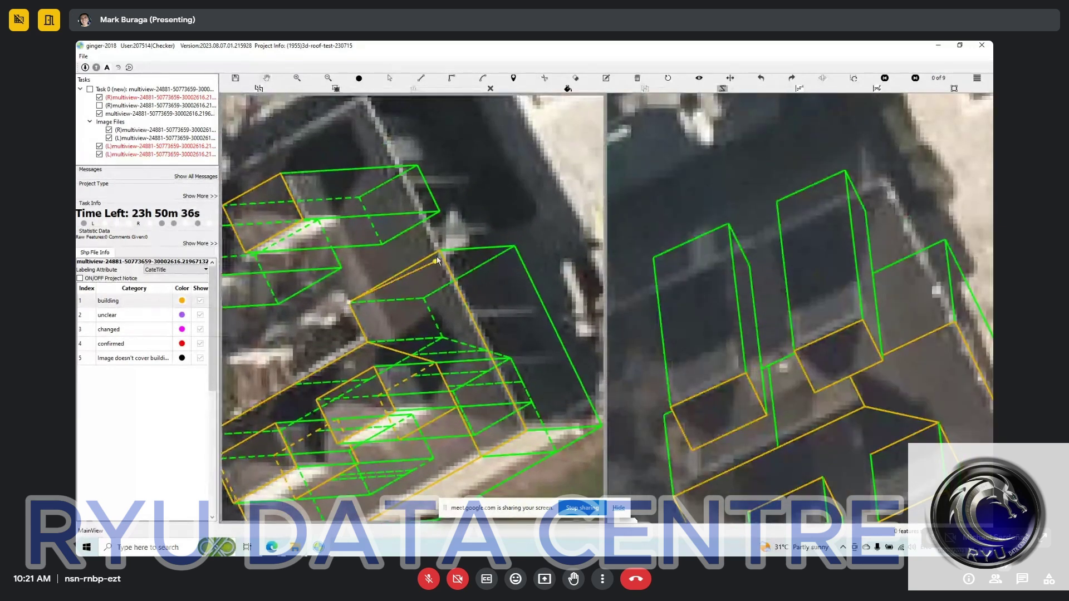
Draw a roof block at the building's upper end from the middle block to the far corner, with a notch around the inner dormer
left_click(439, 253)
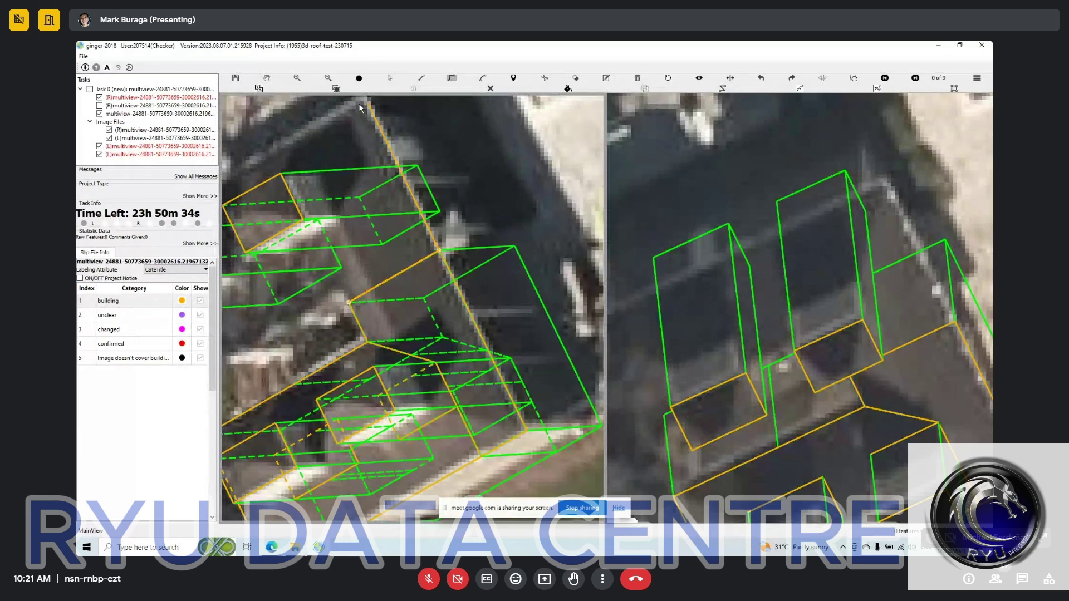
key("Escape")
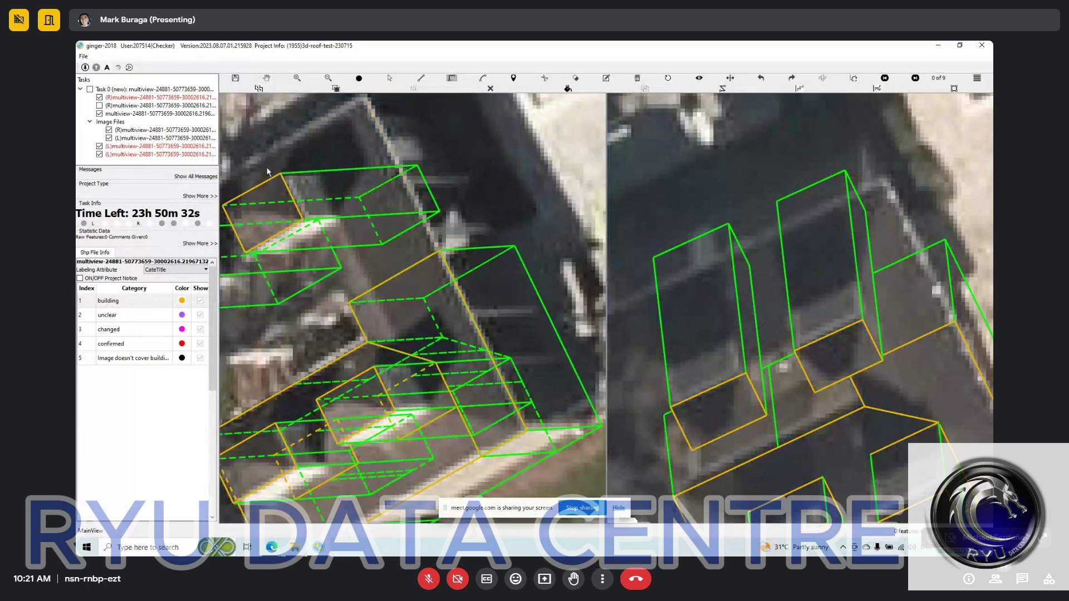
key("z")
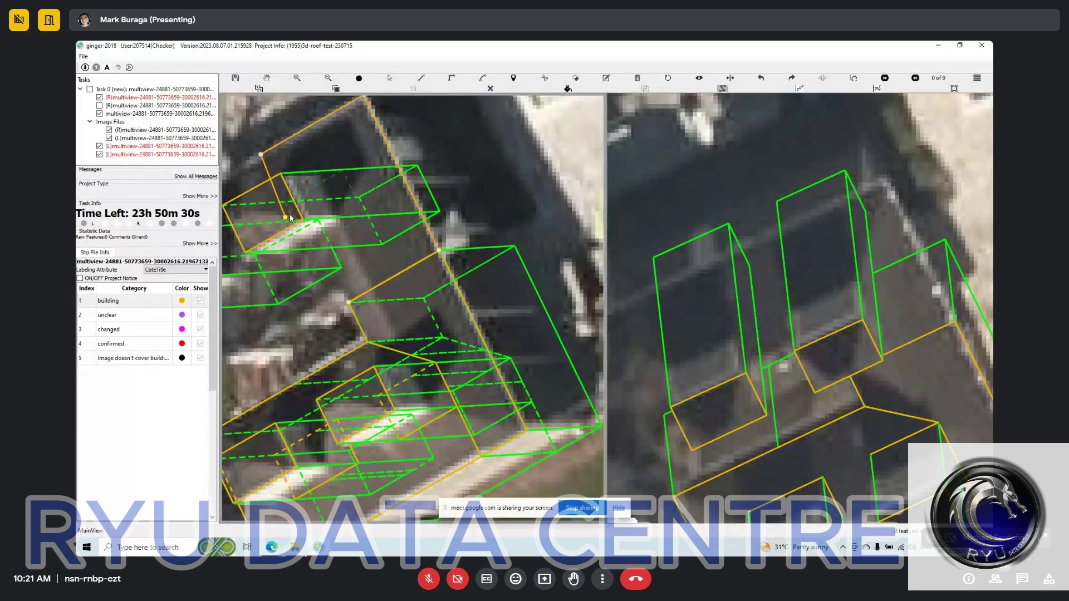
left_click(286, 203)
left_click(315, 184)
left_click(350, 222)
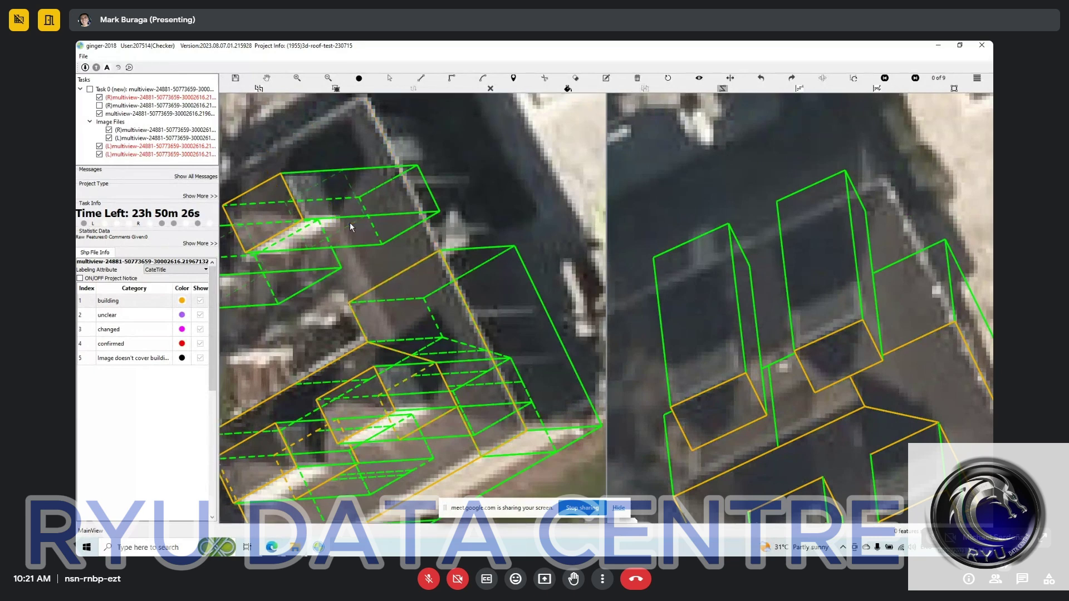
left_click(352, 273)
left_click(350, 304)
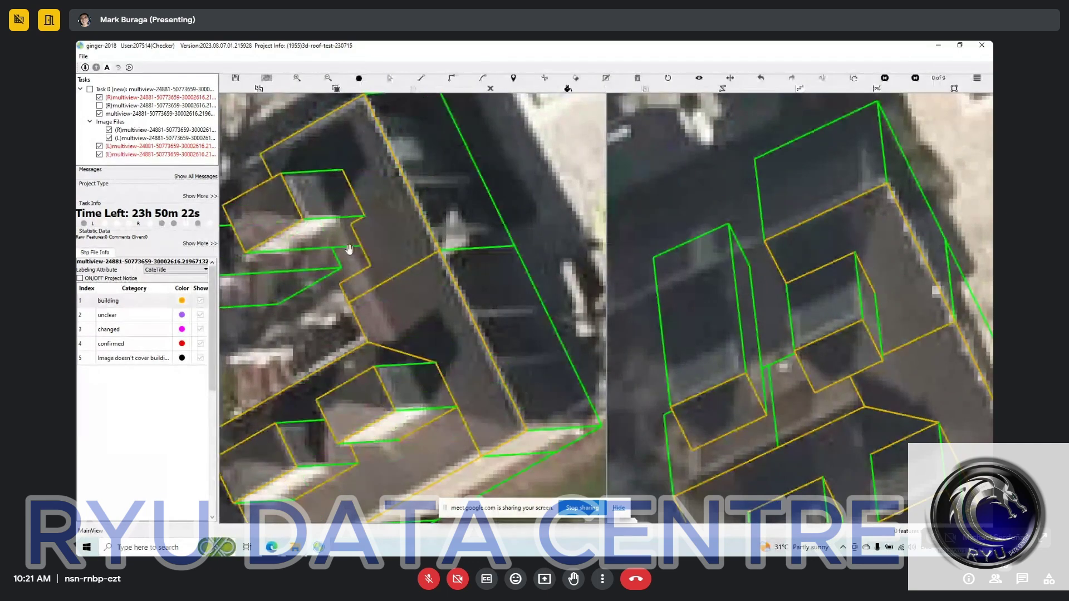
Merge the lower, middle and upper roof blocks into a single roof block
scroll(423, 245, "up", 5)
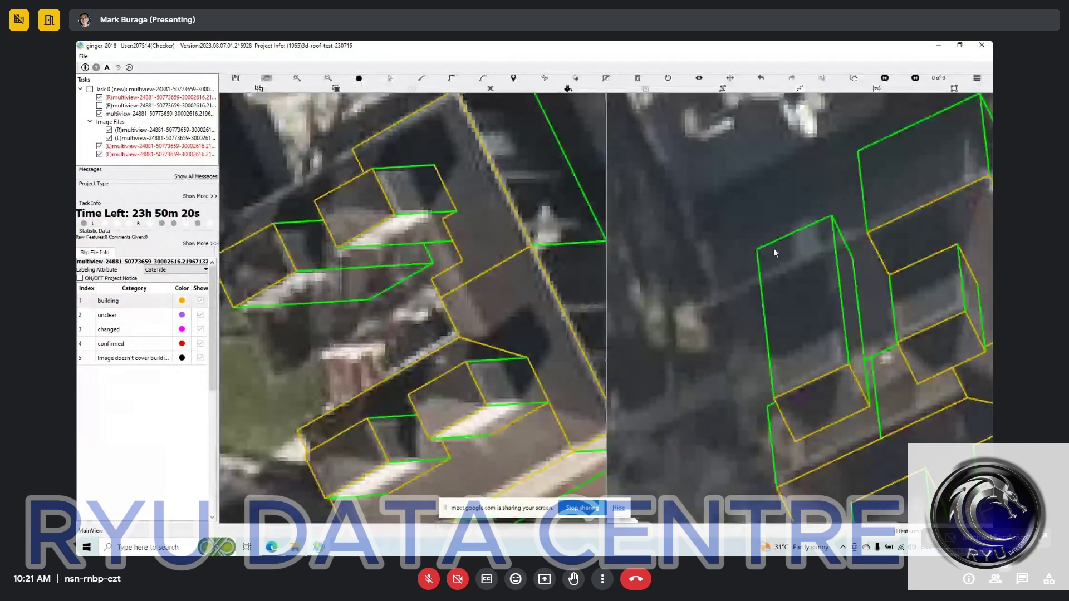
left_click(461, 336)
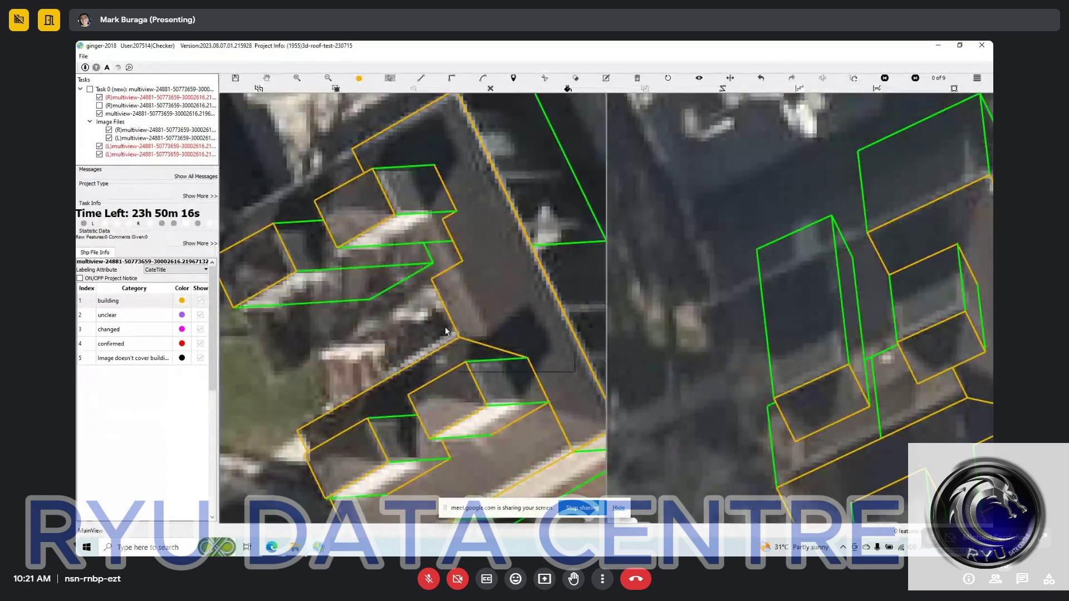
left_click_drag(466, 292, 445, 301)
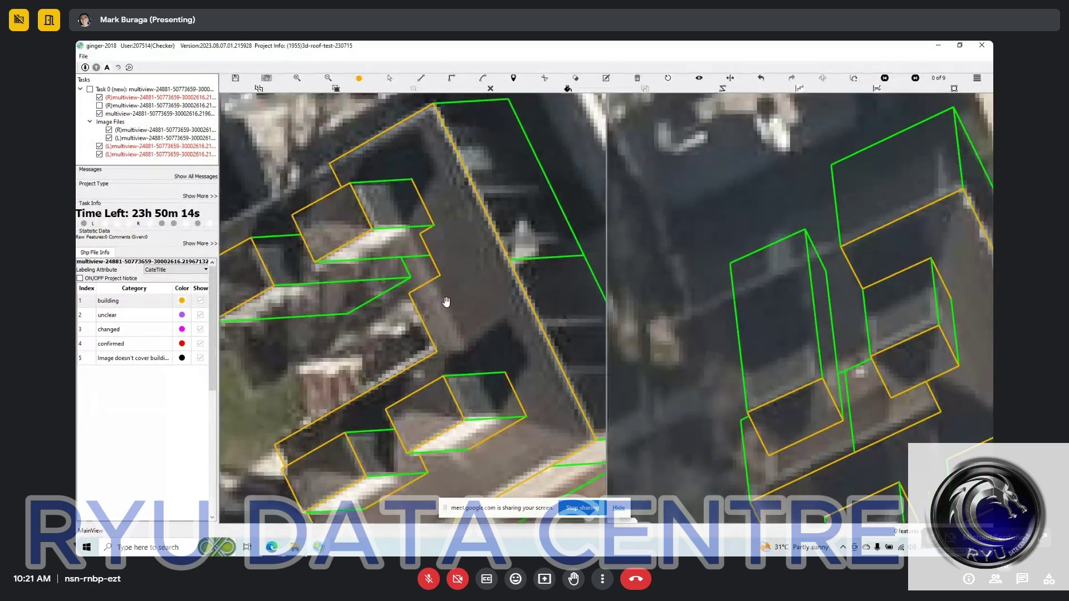
Draw a small roof block beside the upper wing's inner dormer and merge it into the main roof block
key("z")
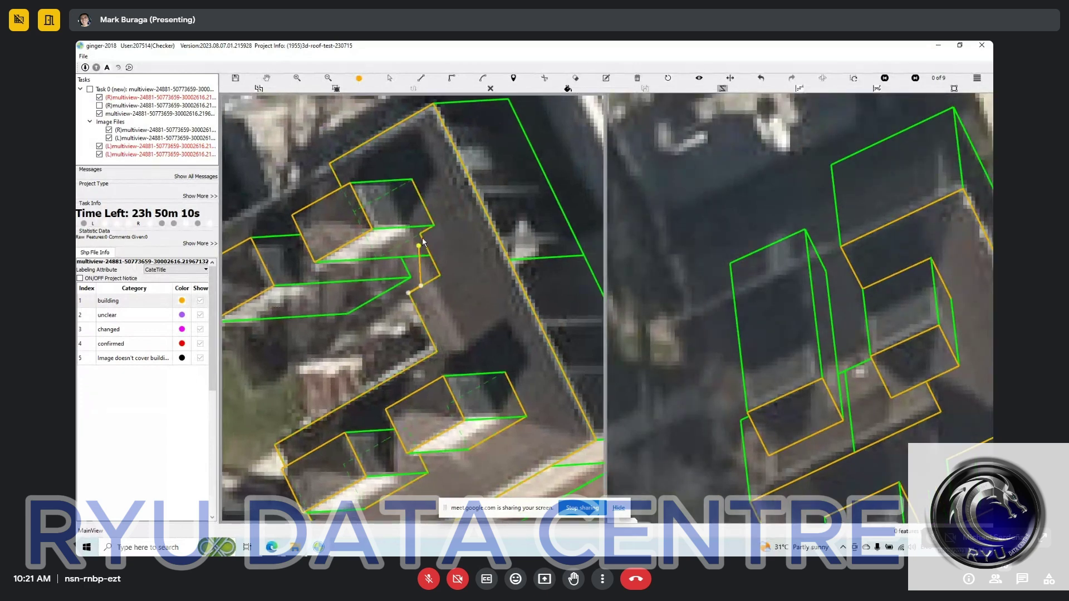
left_click(420, 285)
left_click(398, 251)
left_click(421, 237)
right_click(380, 255)
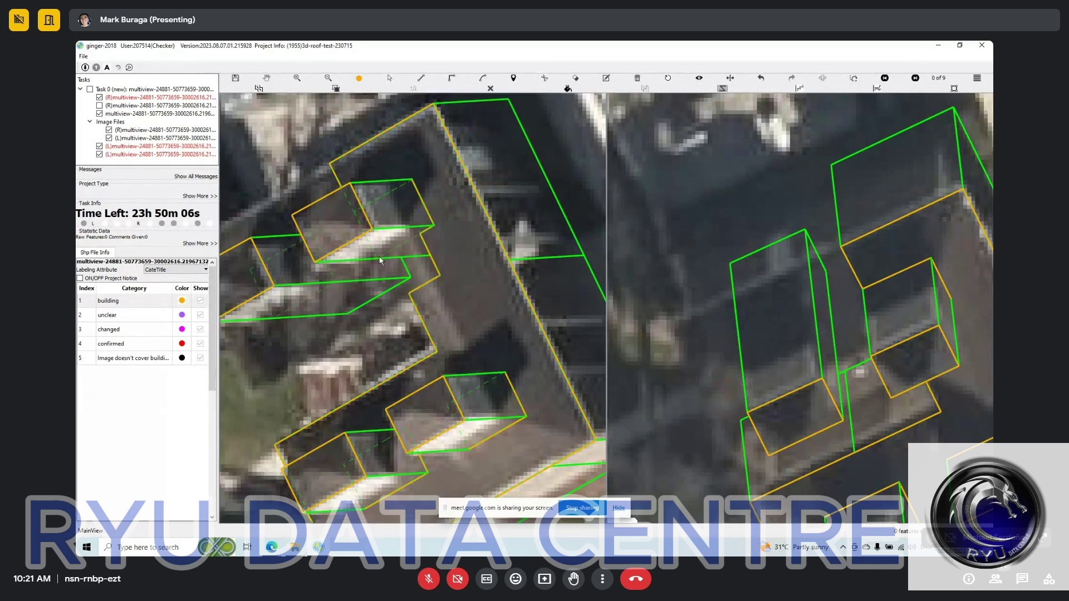
key("r")
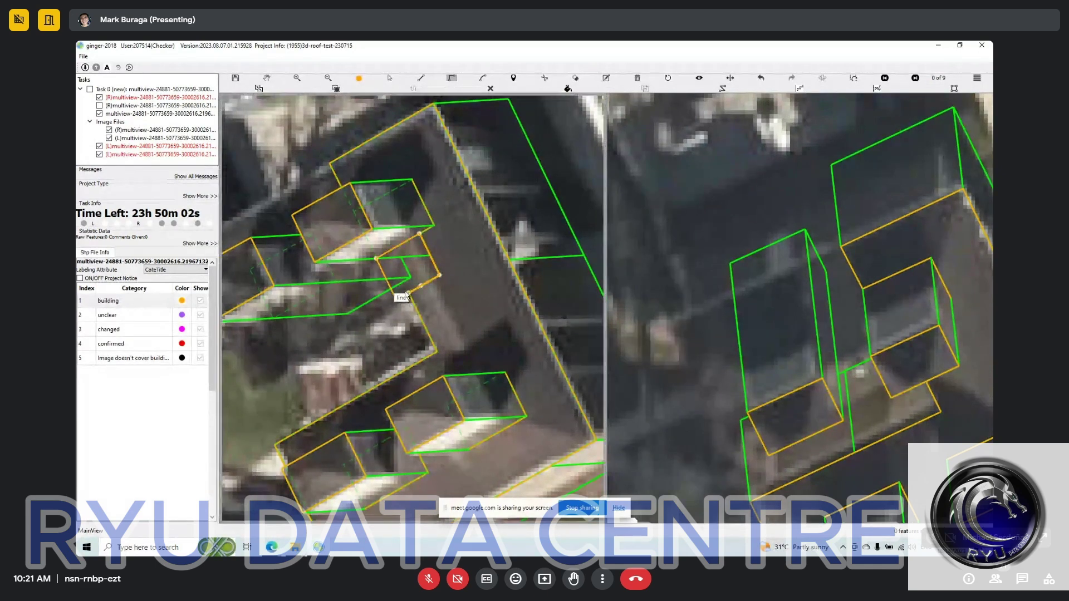
key("Escape")
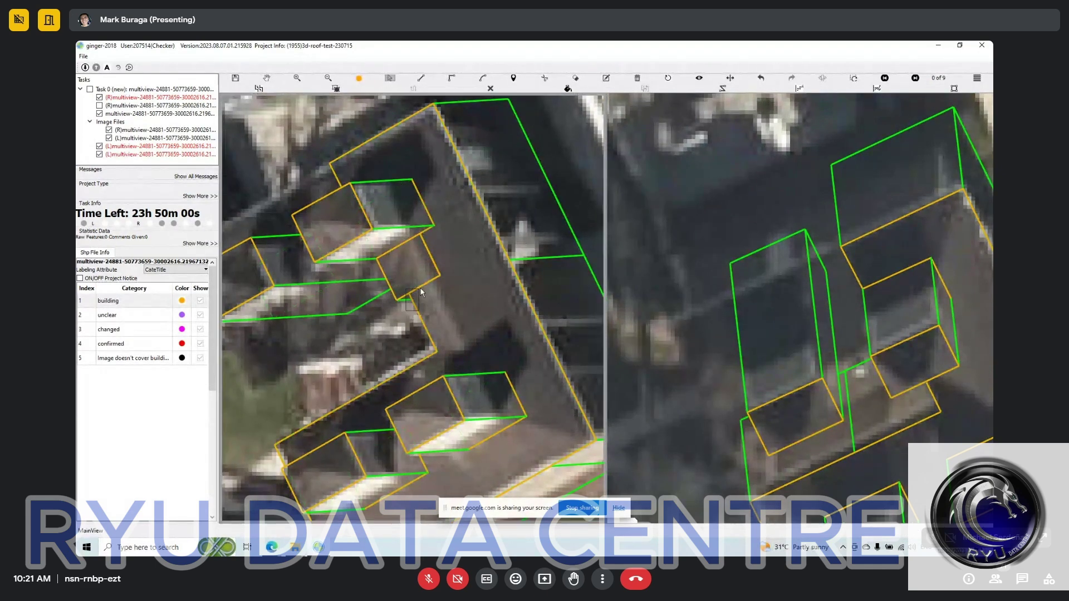
scroll(415, 295, "up", 2)
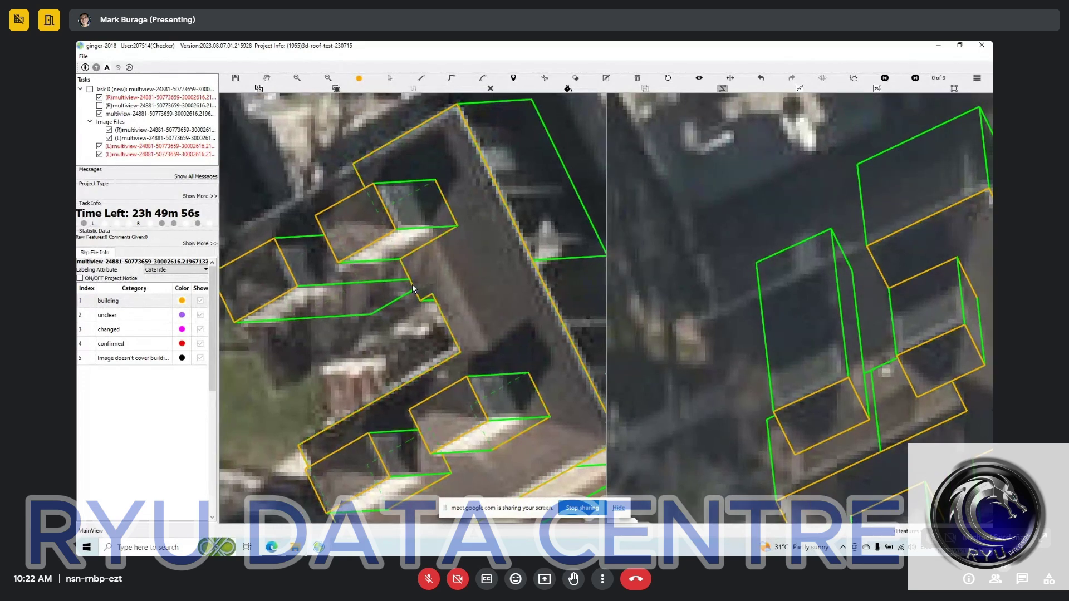
Draw a strip block from the upper wing's far eave past the inner dormer to the edge of the merged small block
left_click(360, 173)
left_click(386, 275)
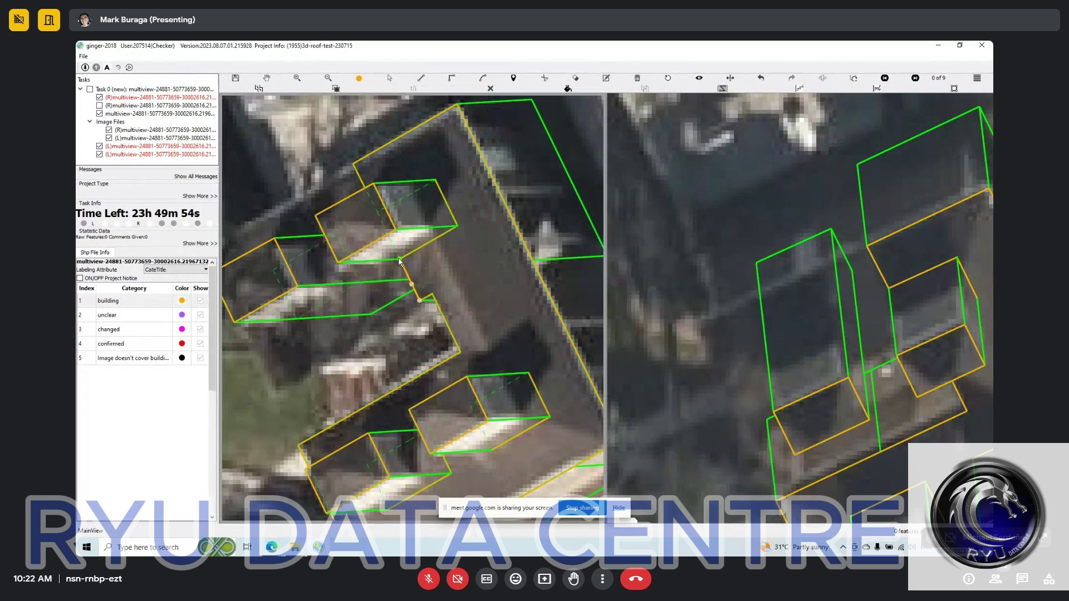
left_click(382, 223)
left_click(355, 167)
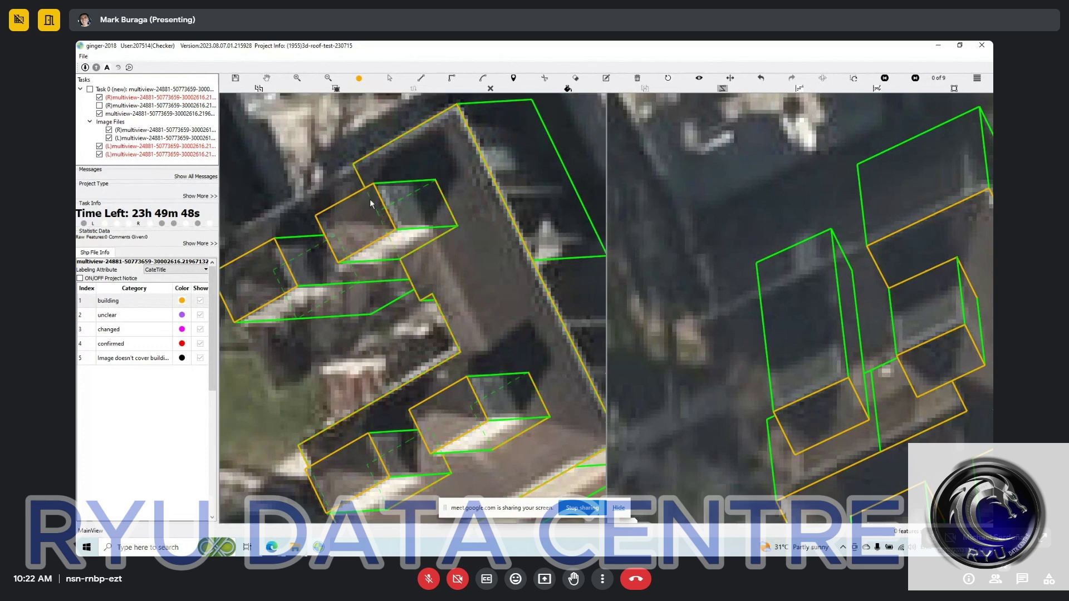
left_click(354, 165)
key("r")
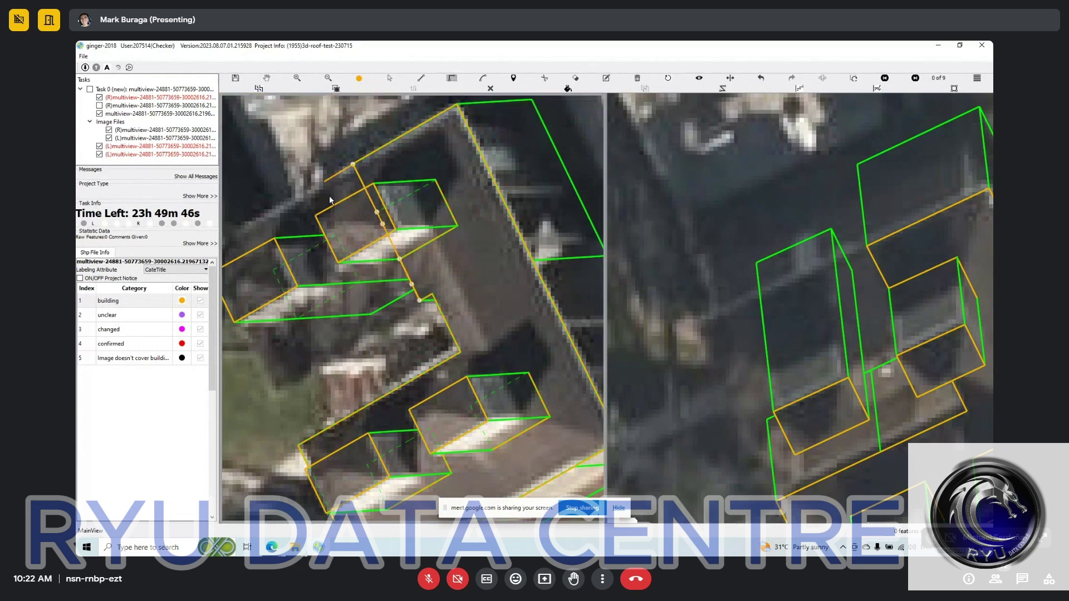
left_click(321, 184)
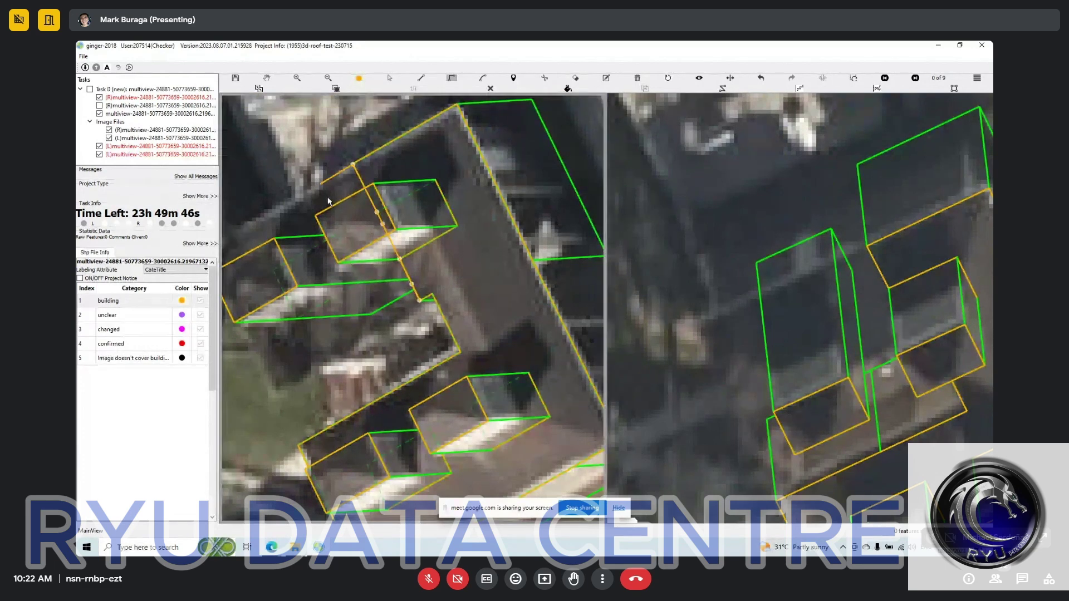
left_click(419, 301)
key("1")
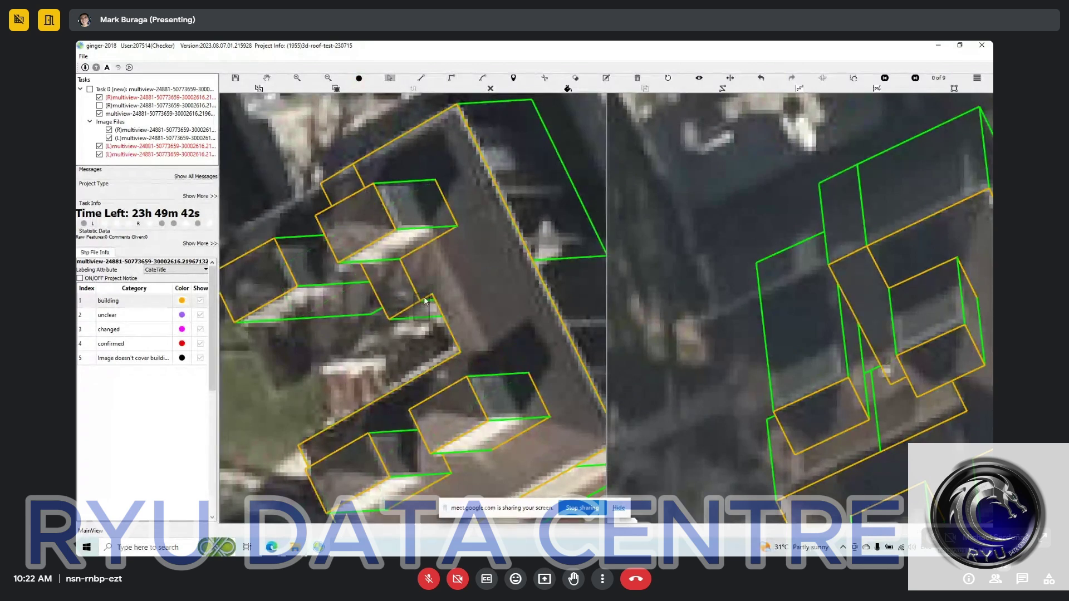
left_click(424, 297)
left_click_drag(399, 346, 482, 342)
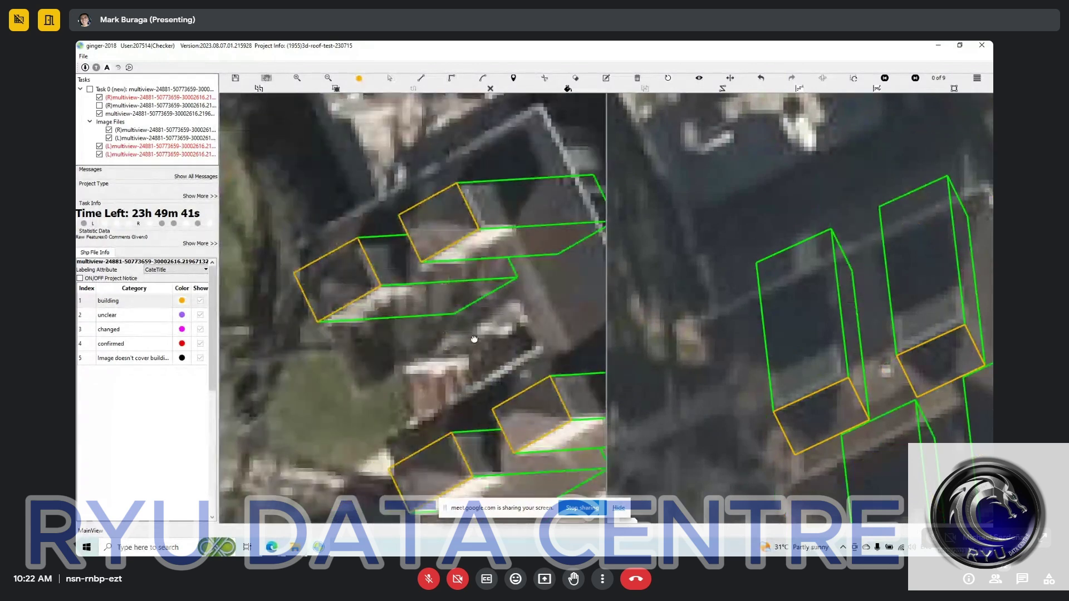
key("ctrl+z")
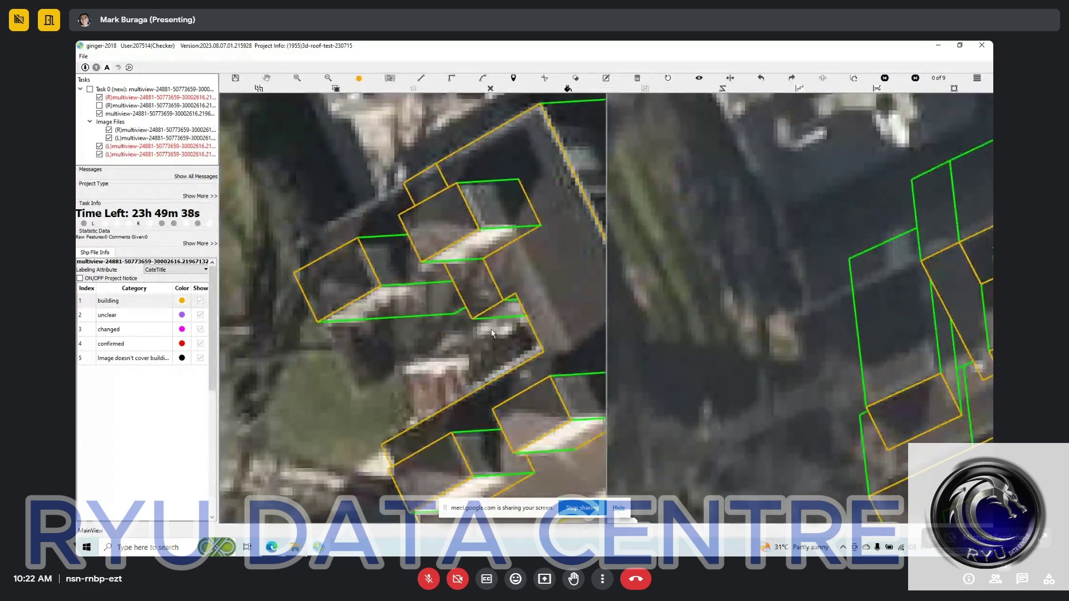
Merge the strip block beside the inner dormer with the main roof block
left_click(497, 304)
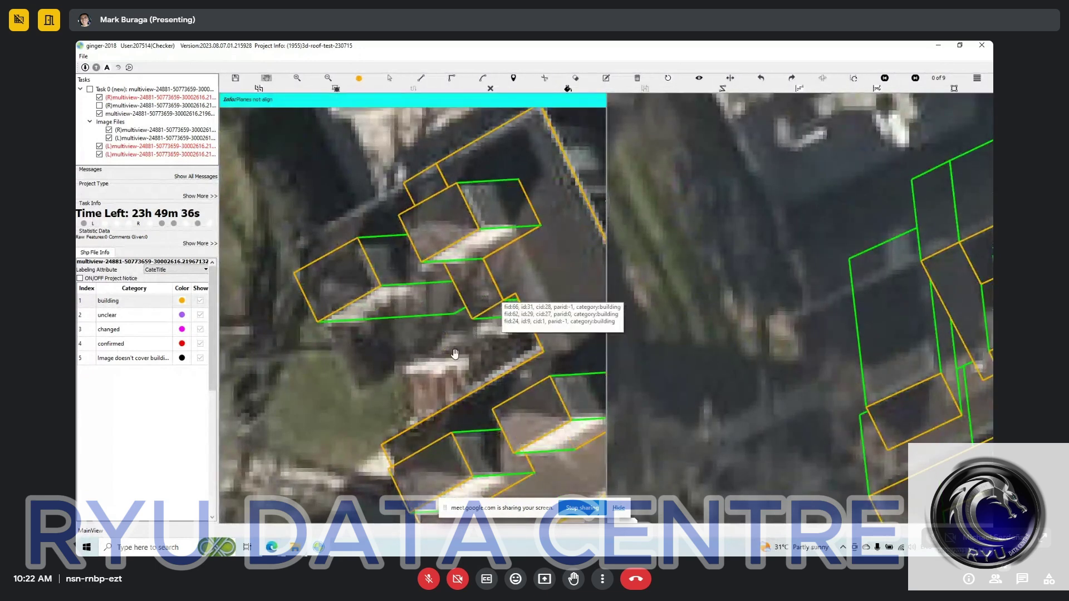
left_click_drag(454, 352, 480, 301)
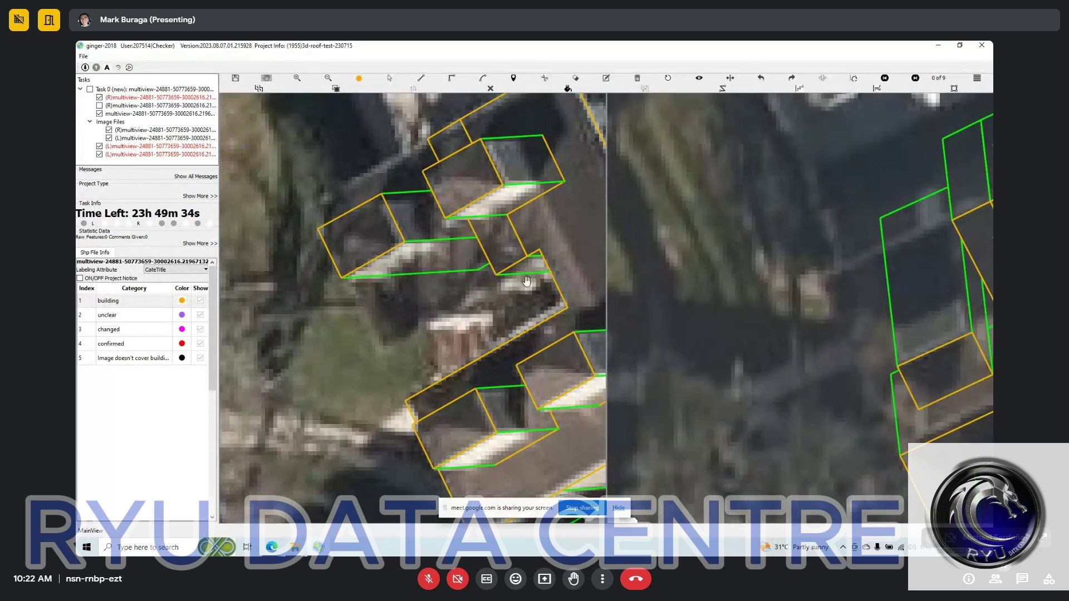
left_click(502, 248)
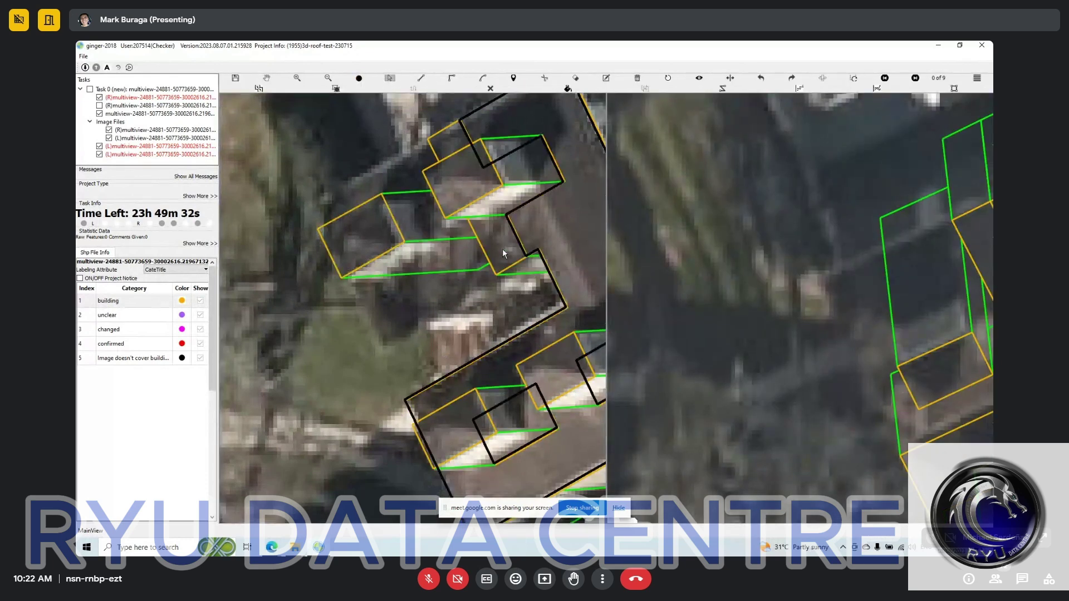
left_click(504, 307)
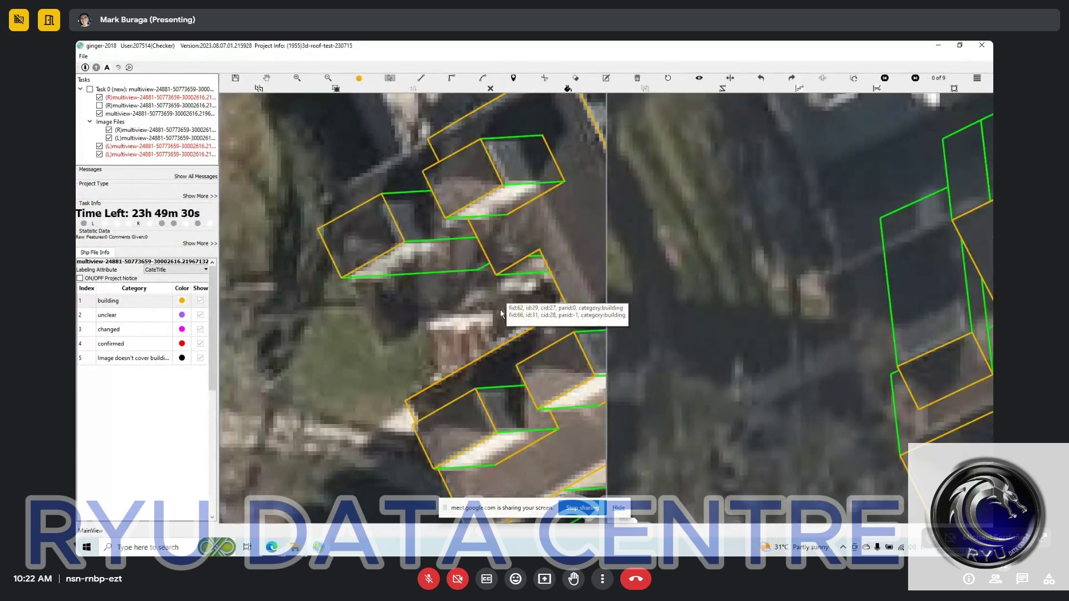
Draw a roof block over the upper wing's outer end, from the main roof to the far corner, with a notch around the outer dormer
key("z")
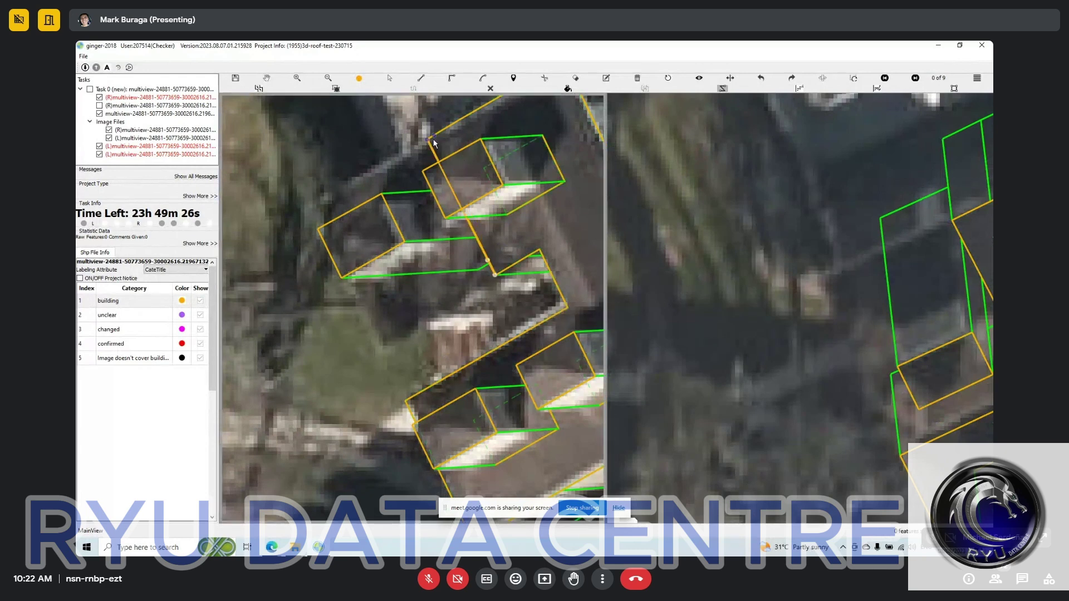
right_click(312, 212)
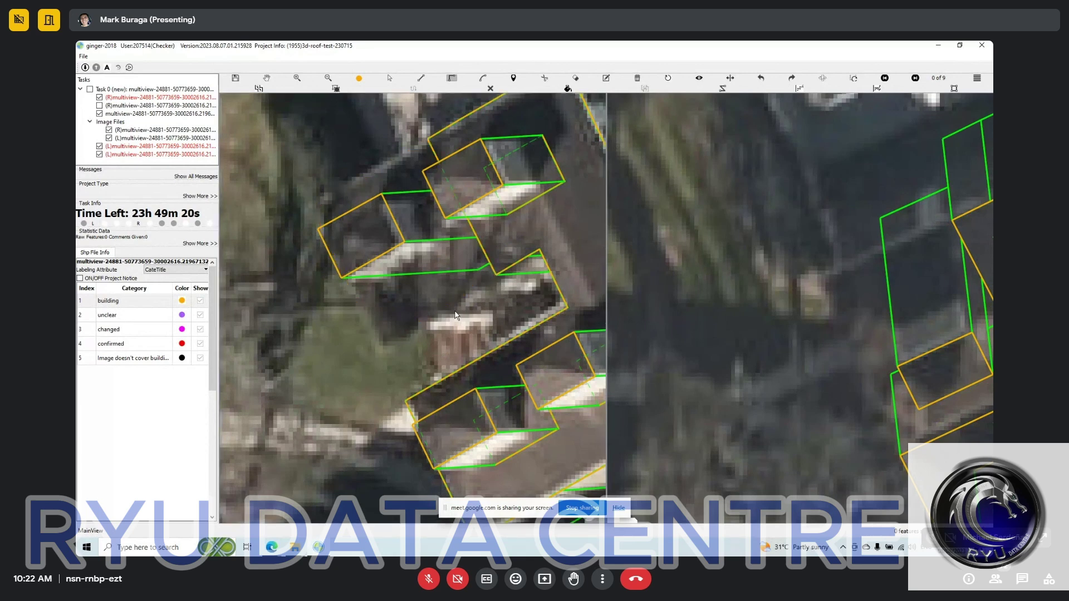
left_click(403, 274)
left_click(397, 263)
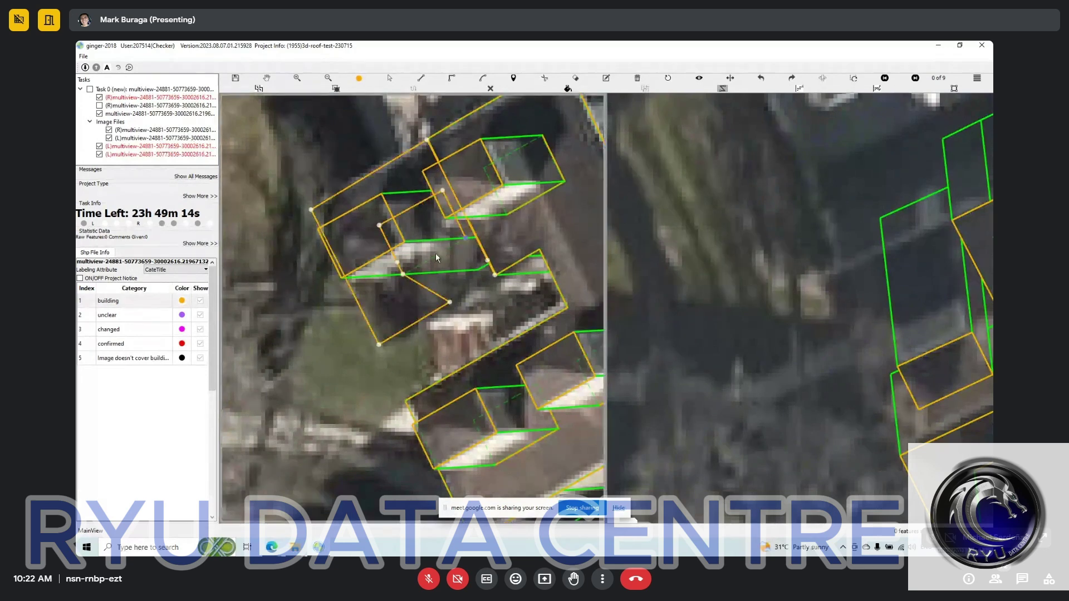
left_click(434, 255)
left_click(488, 260)
left_click(494, 274)
right_click(496, 275)
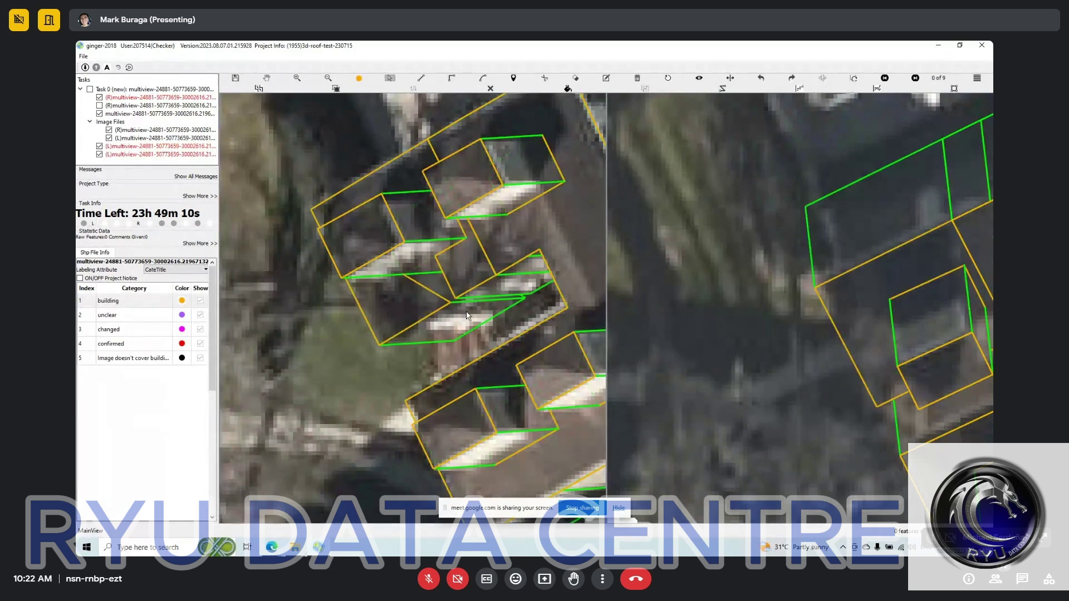
scroll(467, 315, "up", 1)
left_click(453, 299)
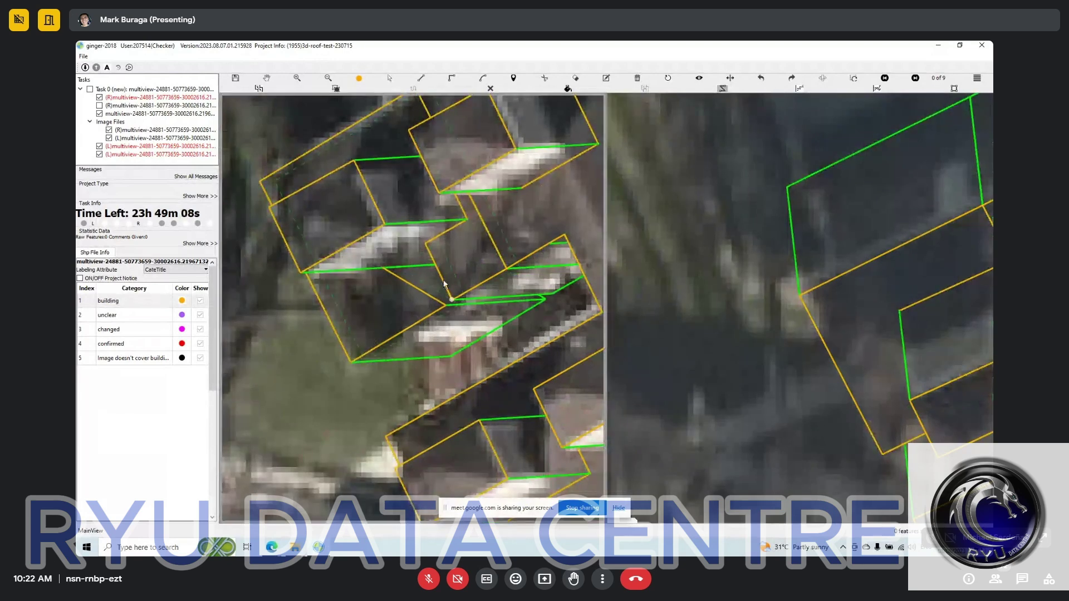
left_click(442, 279)
left_click(438, 302)
key("ctrl+z")
key("Escape")
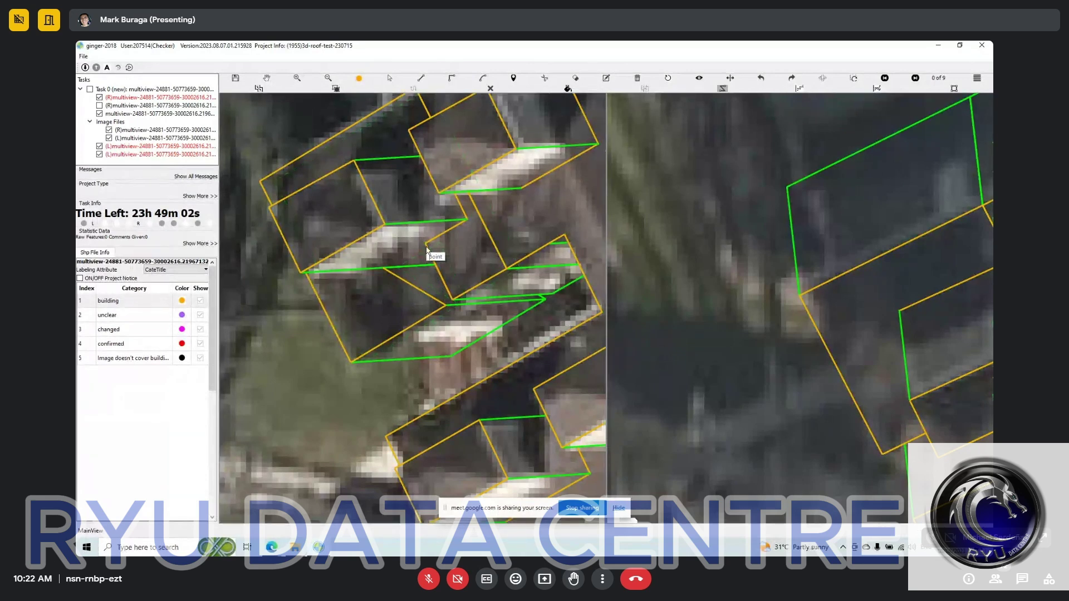
left_click(425, 244)
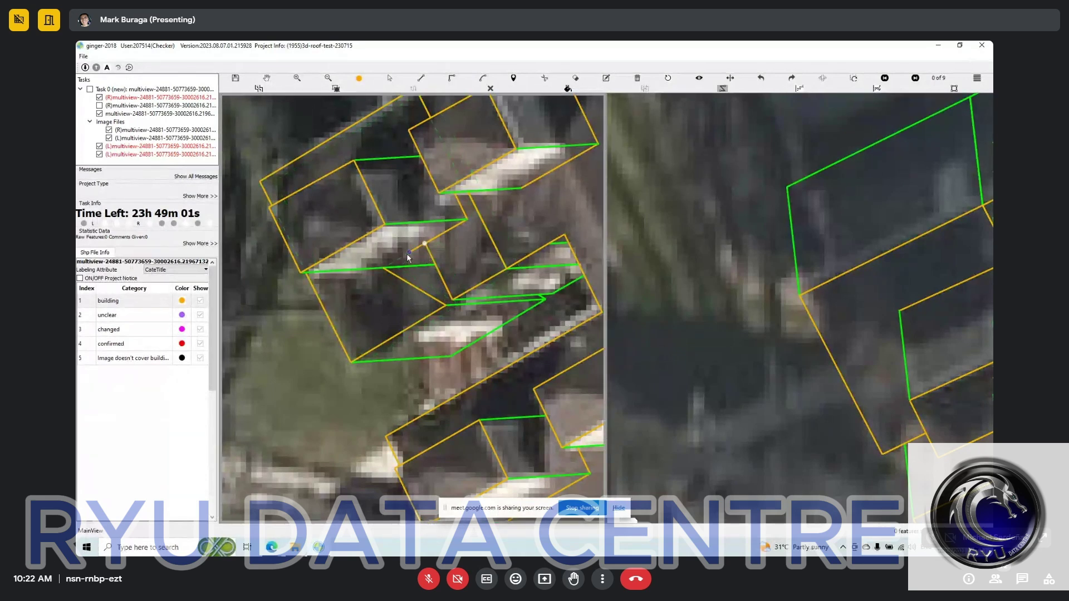
left_click(383, 268)
left_click(446, 304)
right_click(452, 303)
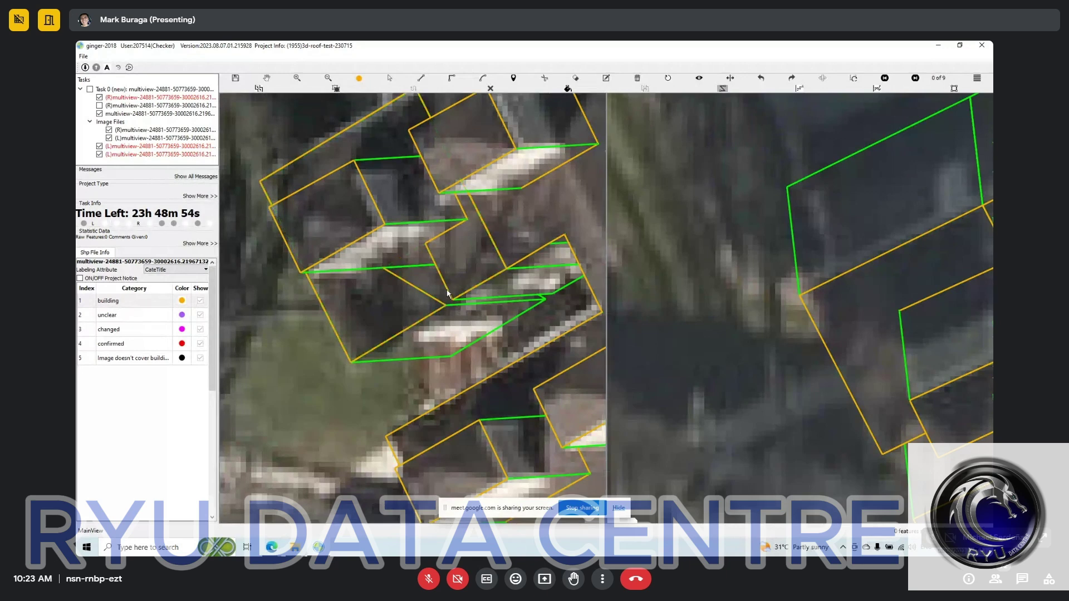
key("Escape")
Move the outer block's inner edge closer to the main roof and draw a small block filling the gap beside the outer dormer
left_click(451, 282)
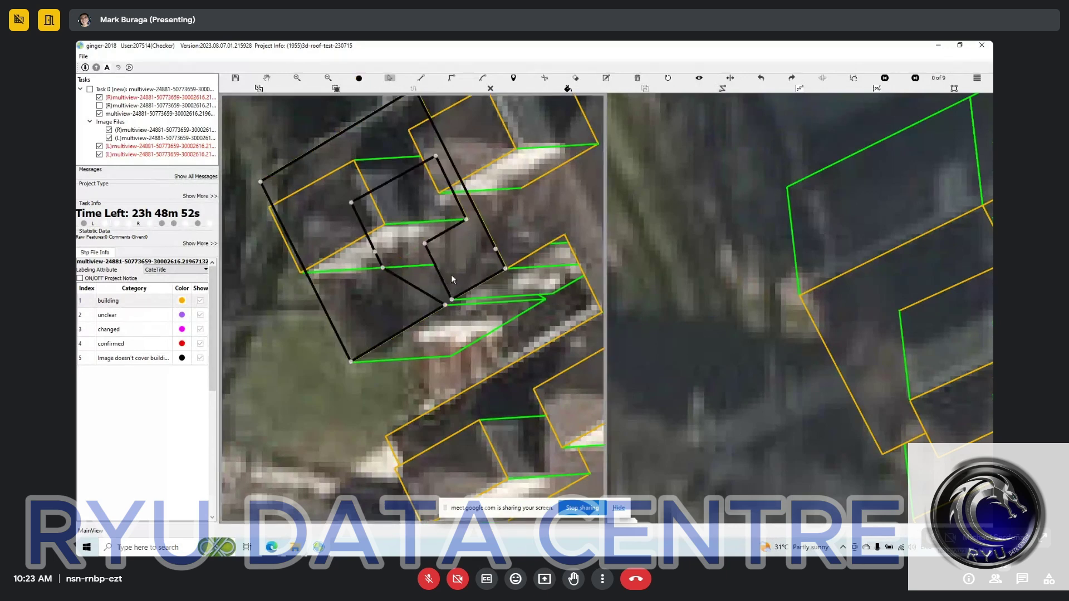
key("Escape")
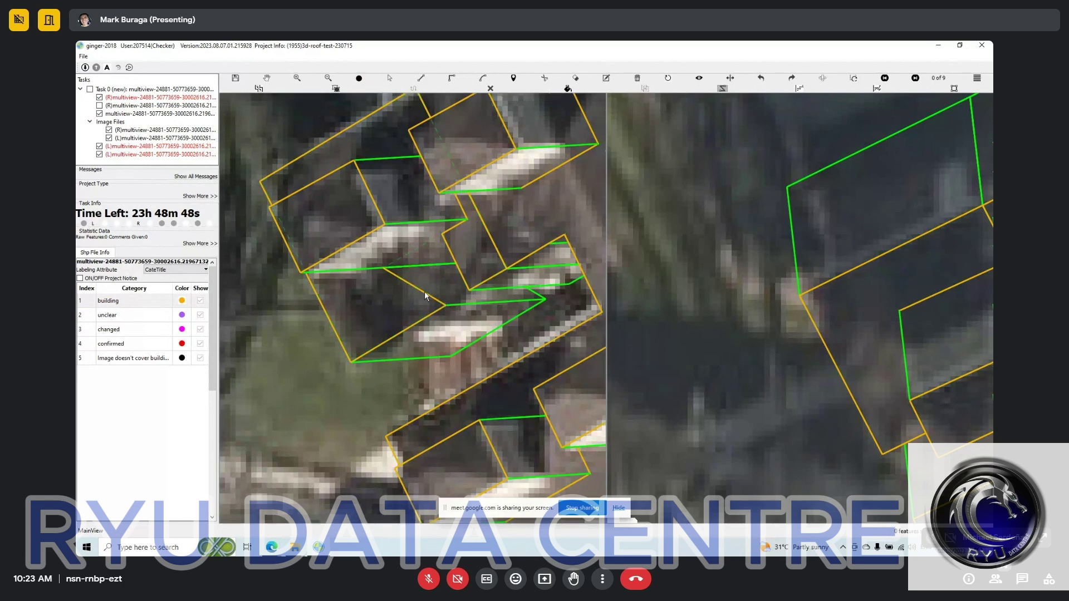
left_click(447, 305)
key("Escape")
left_click(382, 268)
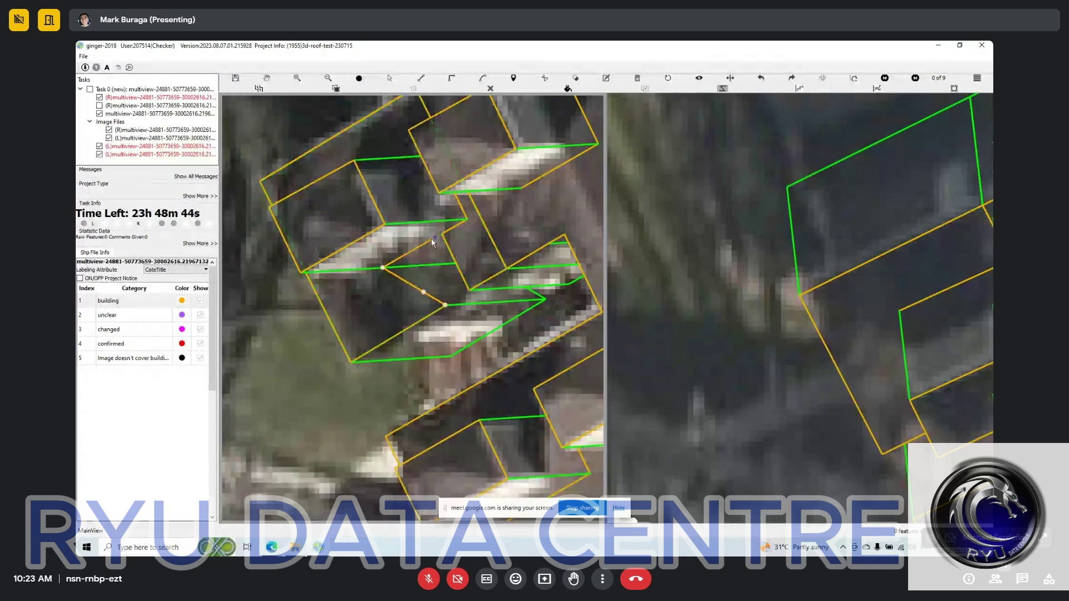
key("Return")
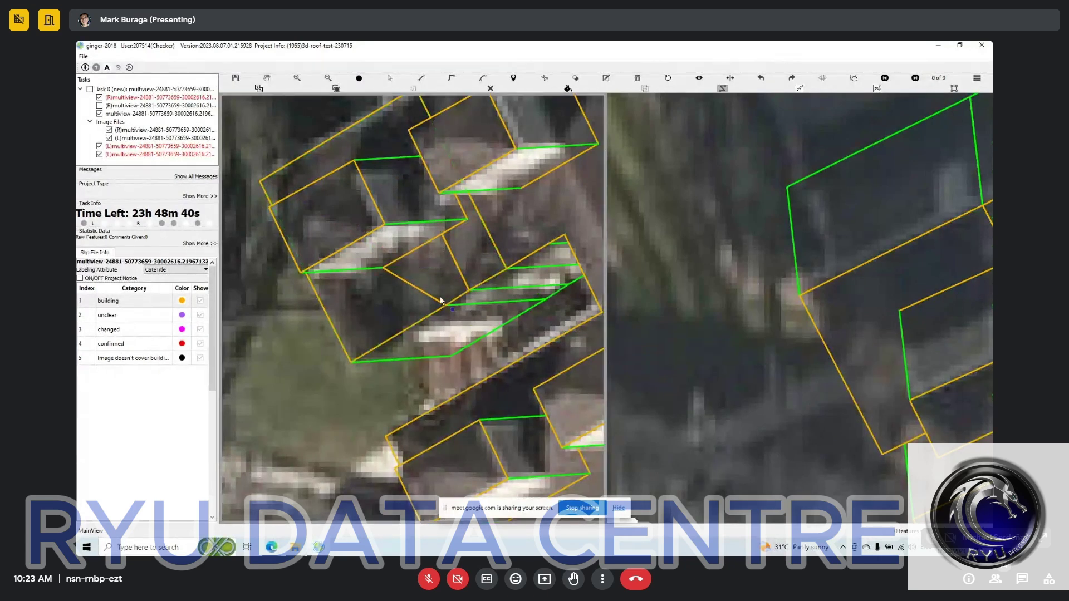
Merge the small filler block, the upper wing's outer roof block and the main roof into one block
left_click(517, 285)
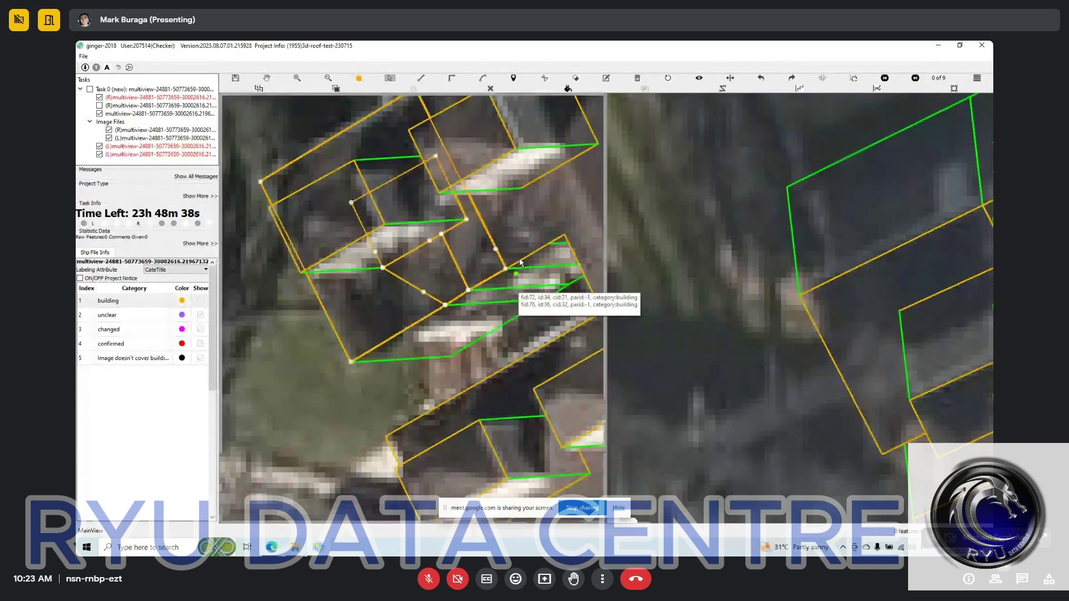
key("Delete")
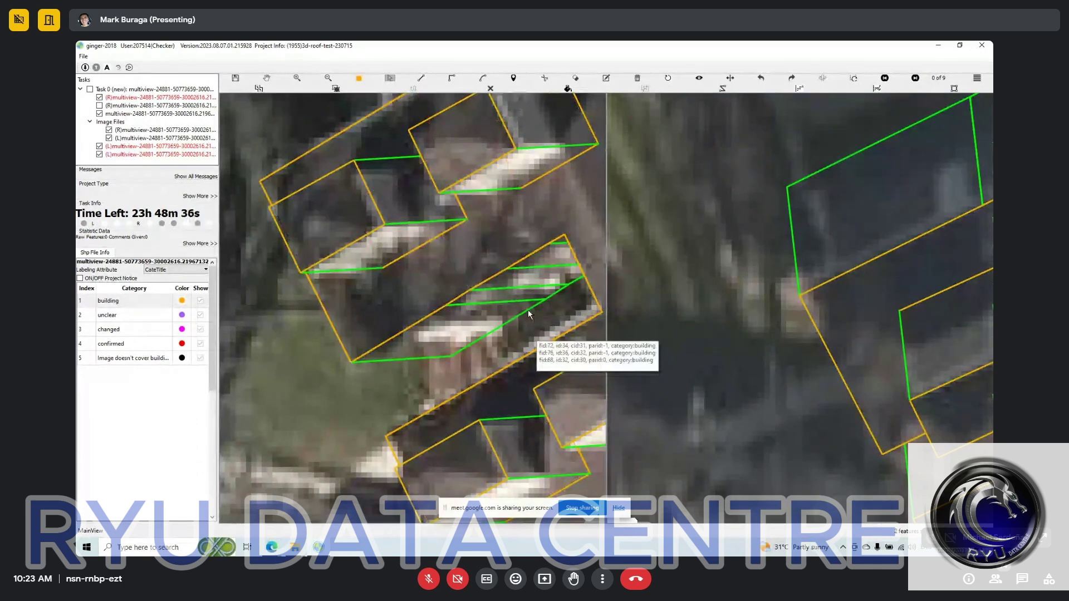
scroll(525, 306, "down", 4)
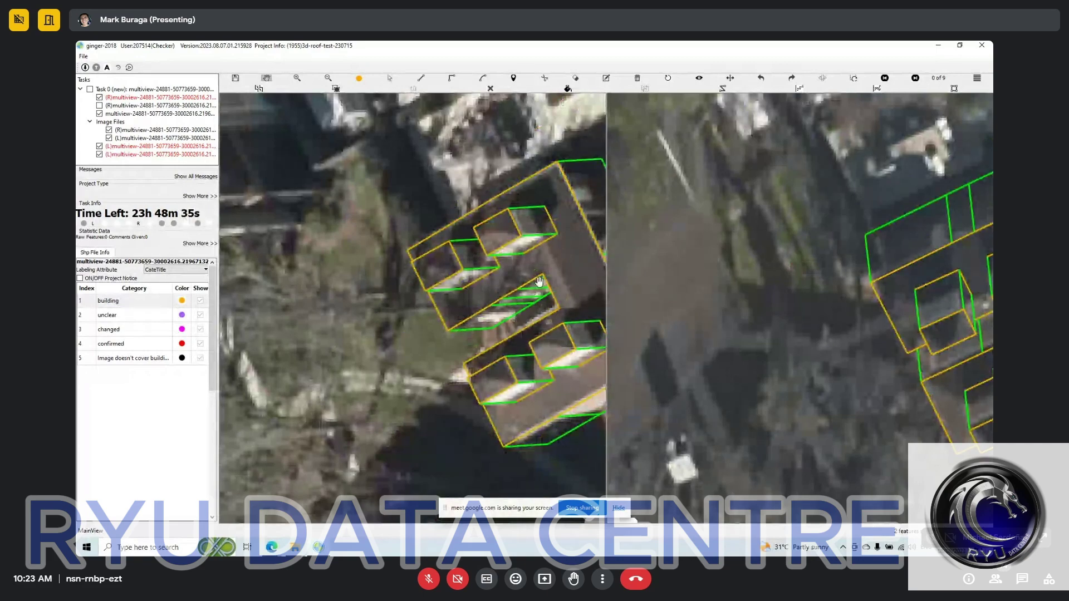
scroll(520, 294, "up", 3)
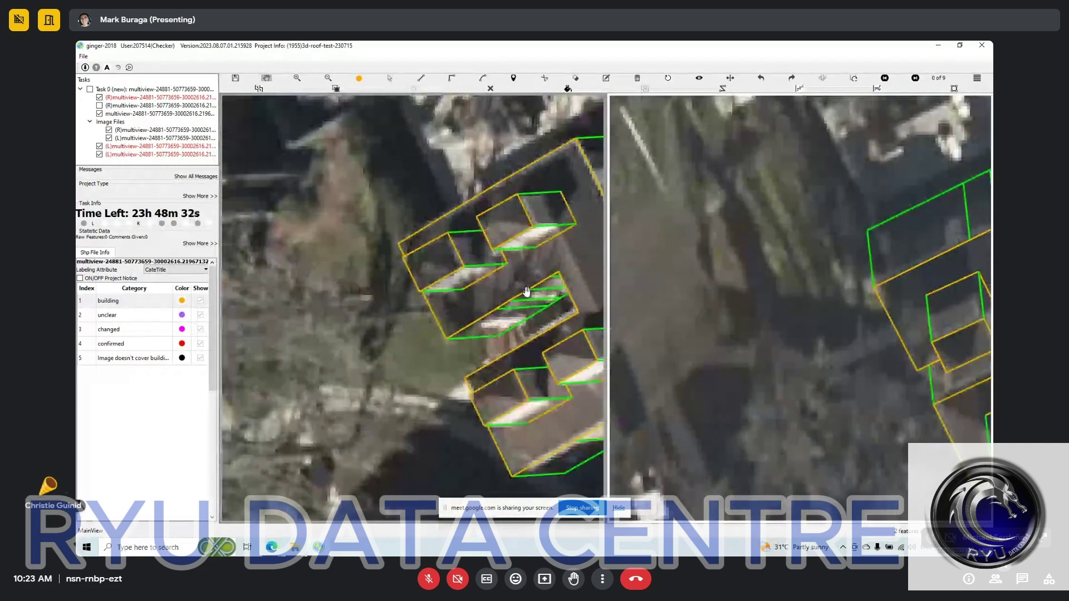
scroll(541, 303, "up", 1)
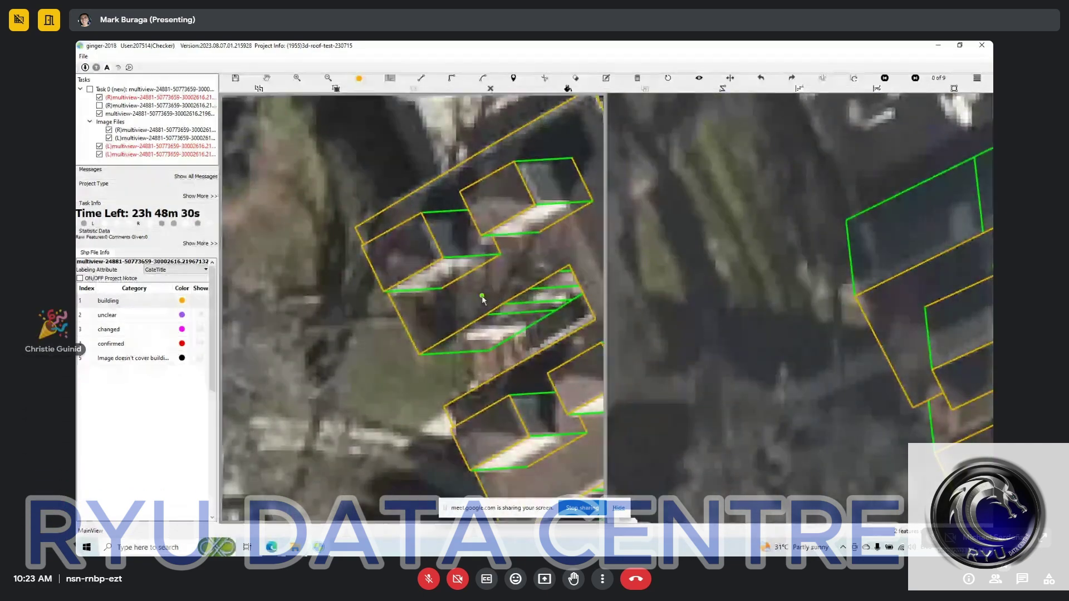
left_click_drag(489, 318, 388, 343)
scroll(496, 253, "down", 2)
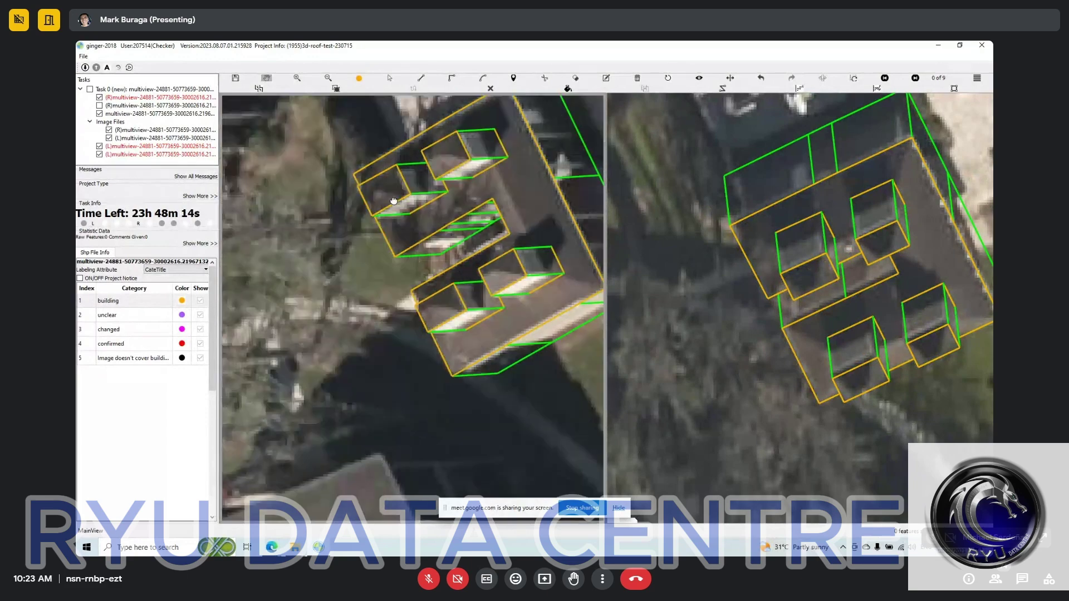
scroll(435, 164, "up", 5)
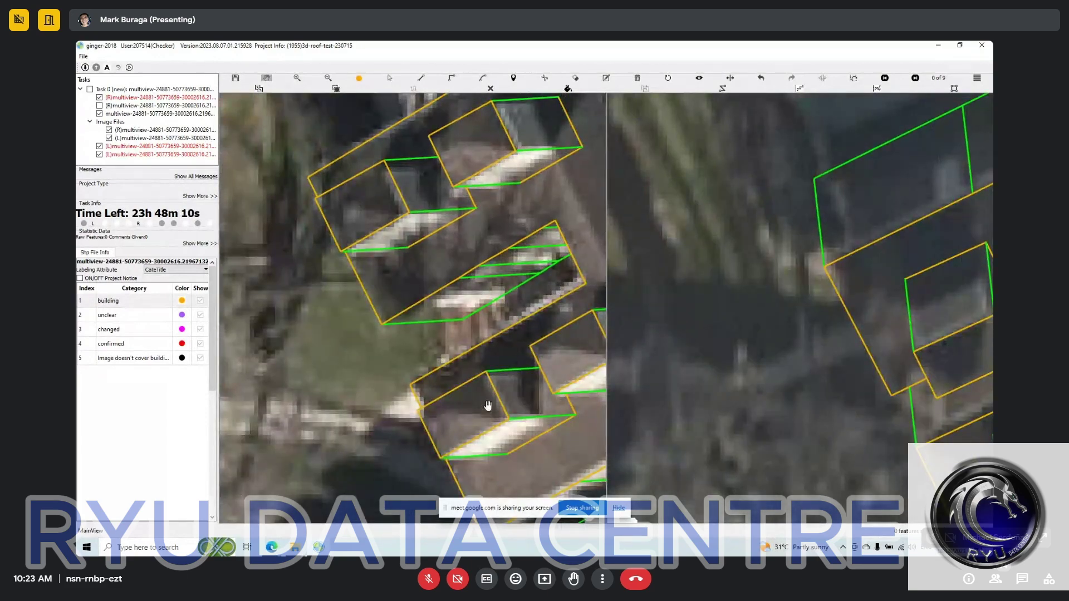
Draw a straight ridge line across the two lower-wing dormers, parallel to the long roof edge
key("Escape")
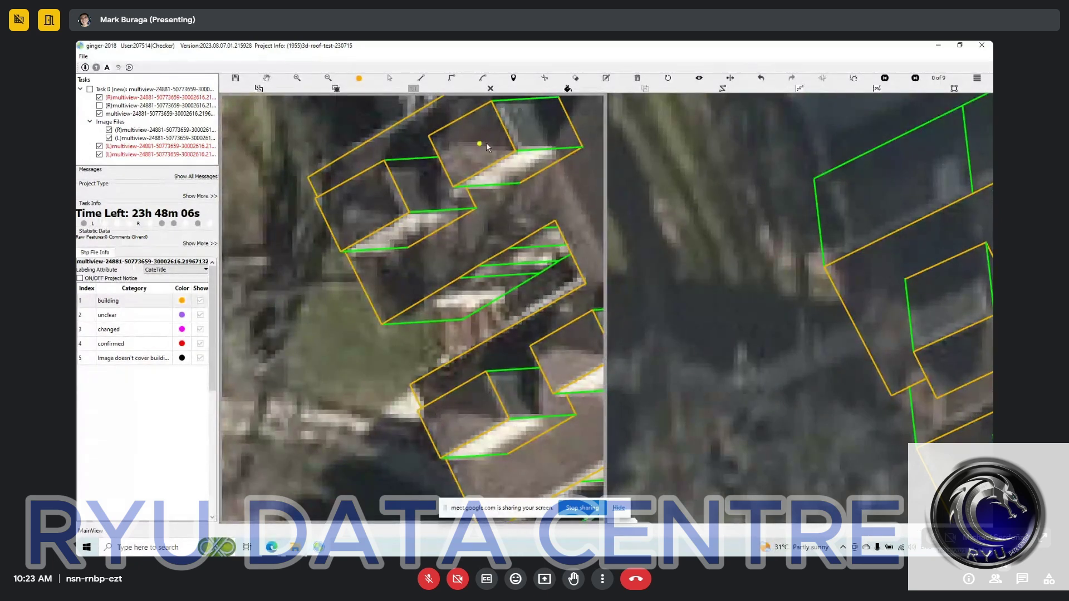
left_click(511, 290)
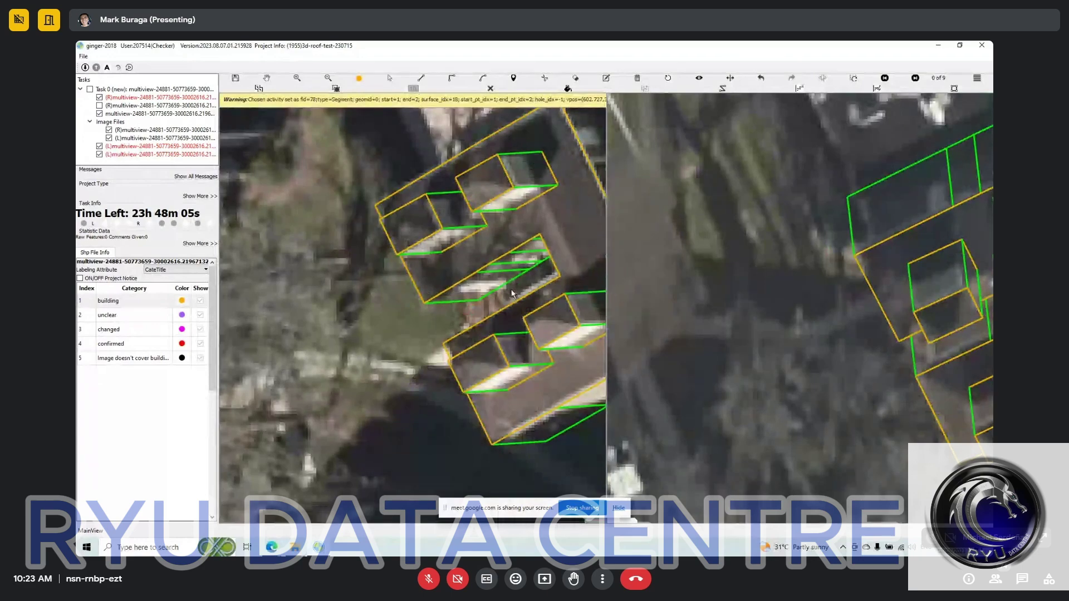
left_click(511, 294)
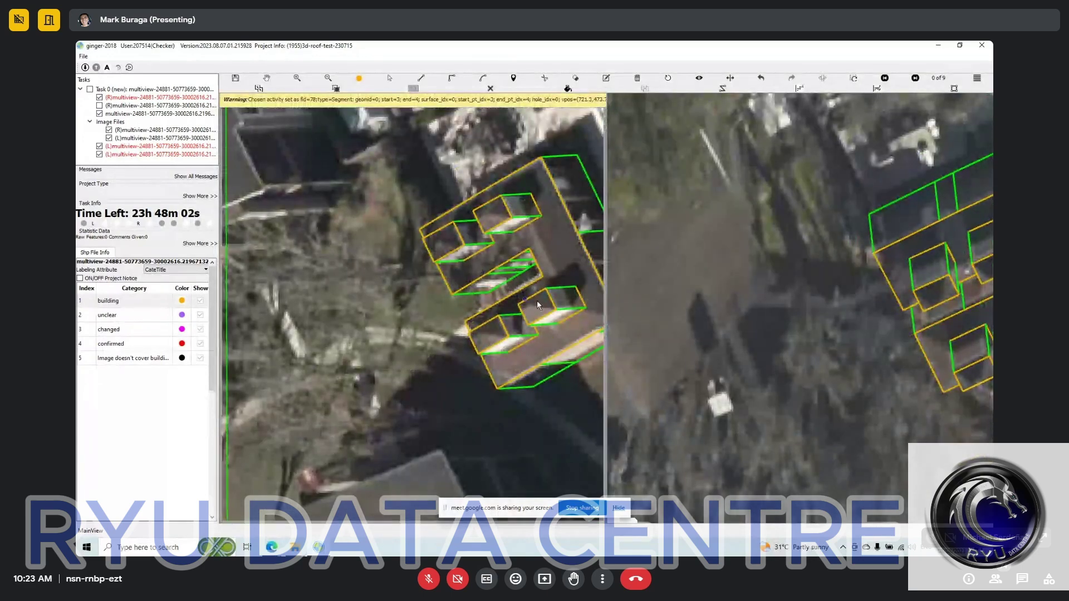
scroll(533, 303, "up", 3)
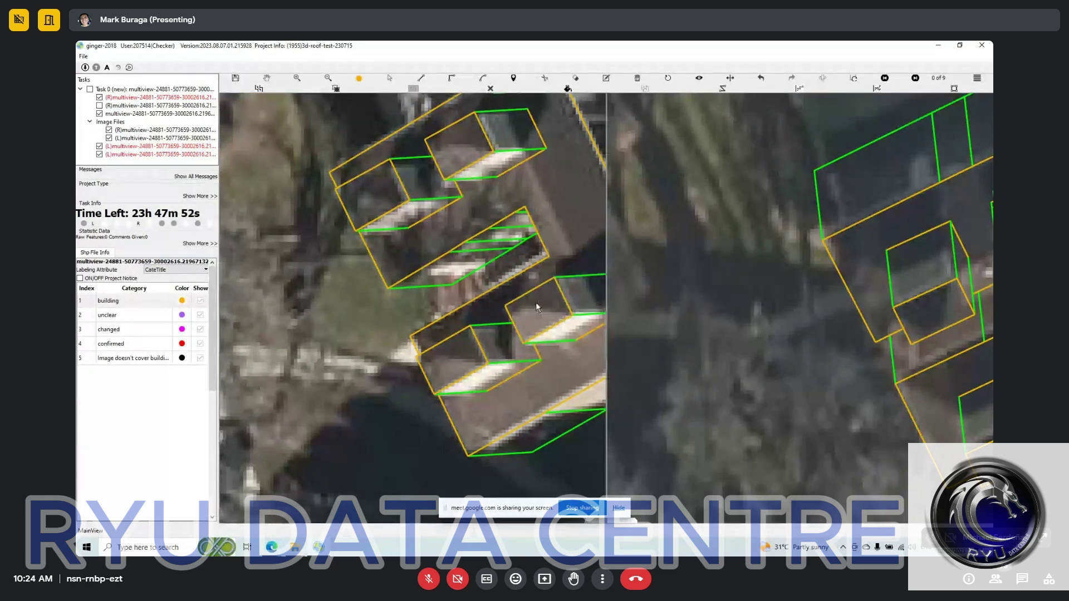
left_click(529, 298)
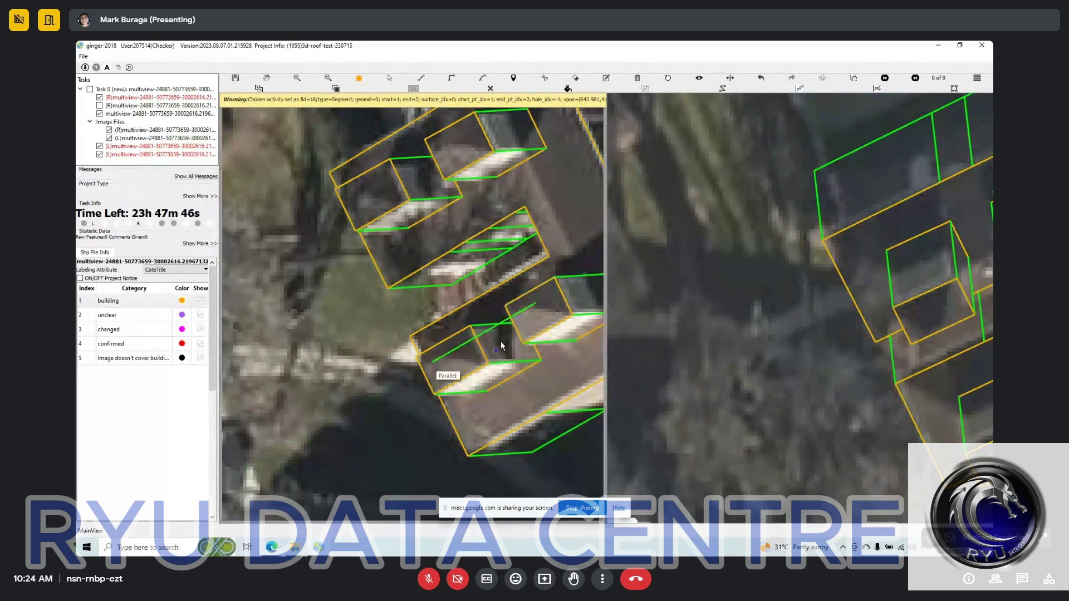
Shift the ridge line in the second aerial view so it lines up with the fronts of both lower-wing dormers
left_click_drag(741, 350, 649, 234)
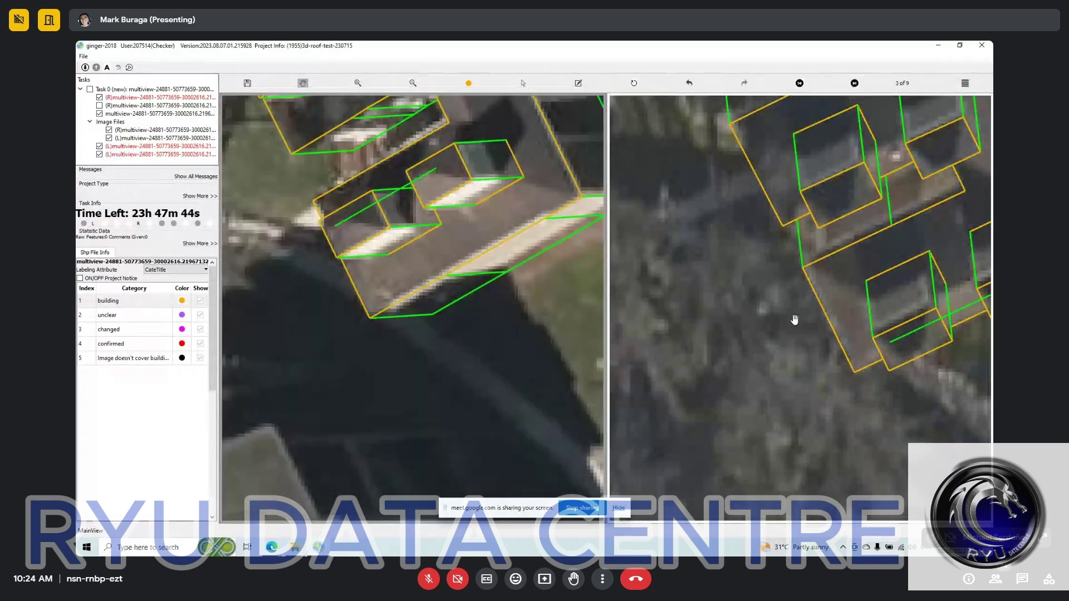
left_click_drag(788, 314, 709, 354)
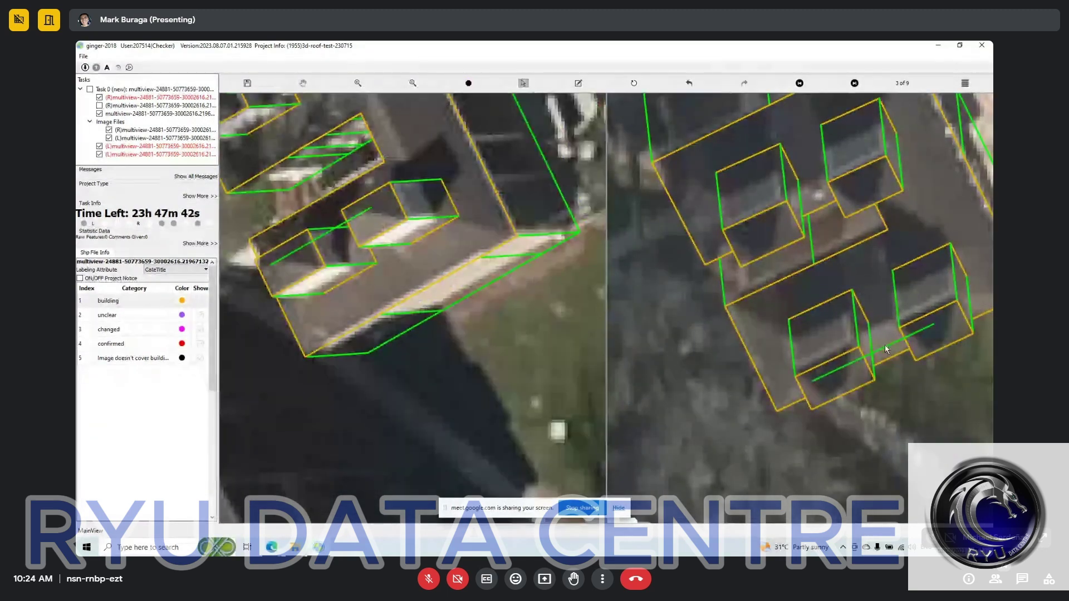
left_click(890, 366)
left_click(841, 392)
left_click(962, 338)
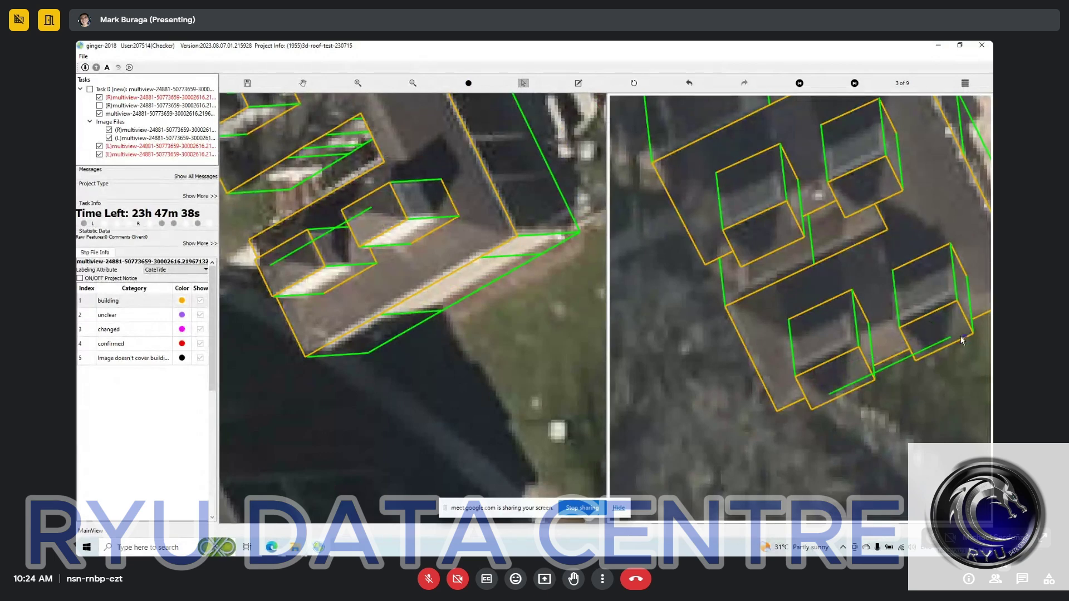
key("Escape")
Draw two hip lines on the inner lower-wing dormer, from the ridge line's inner end to the dormer's two inner roof corners
left_click_drag(368, 228, 391, 229)
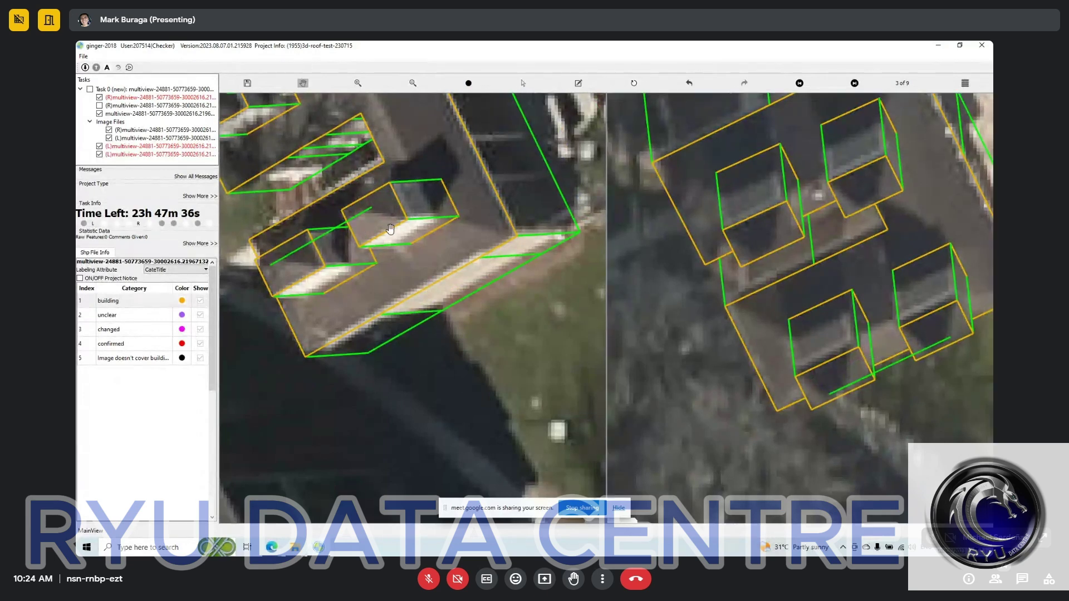
scroll(408, 210, "up", 2)
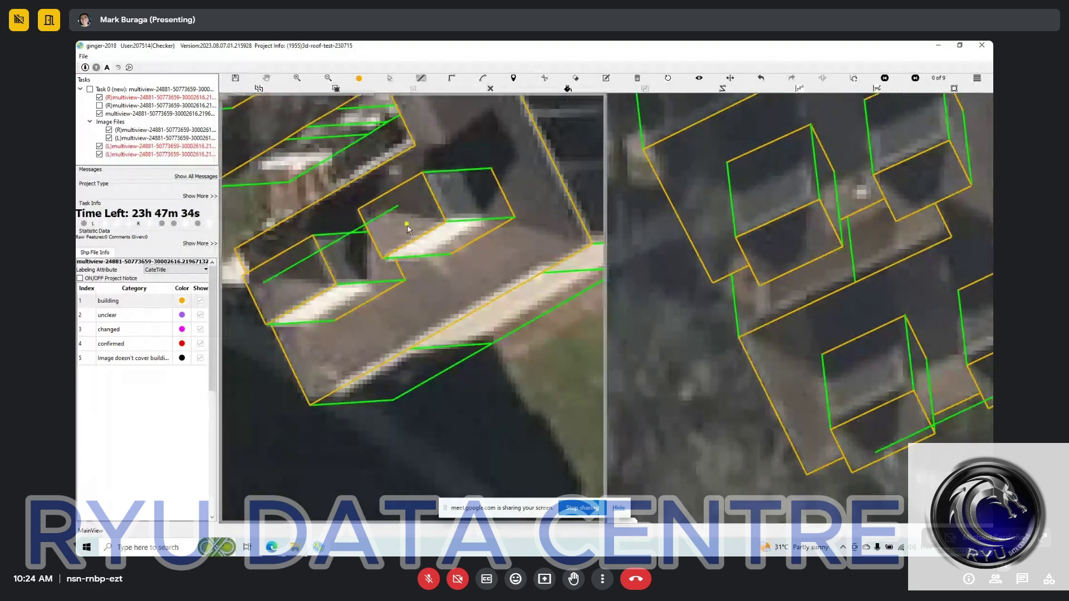
key("l")
left_click(398, 205)
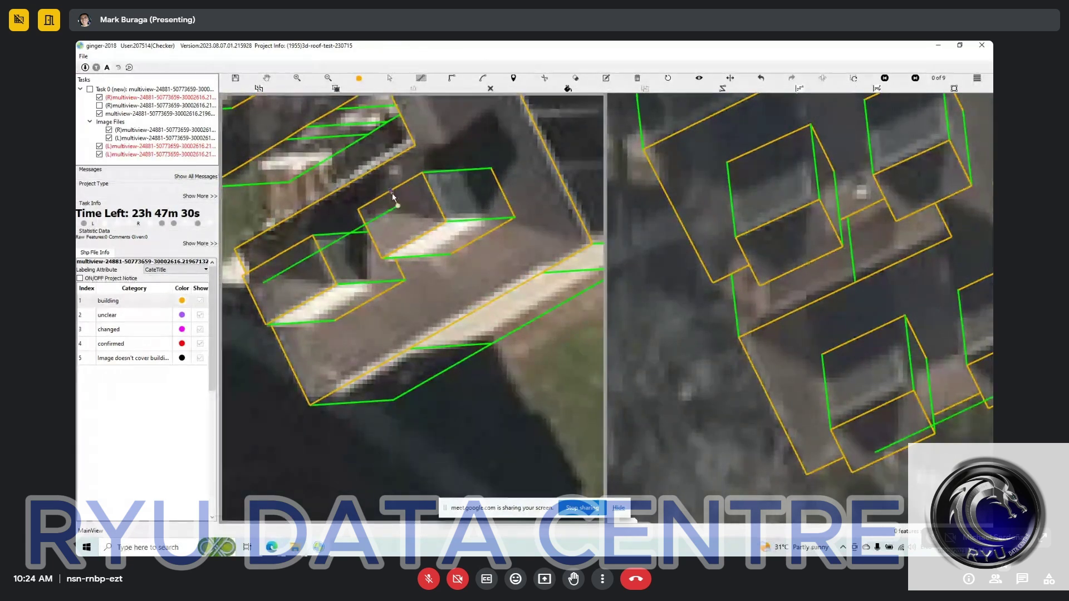
key("Escape")
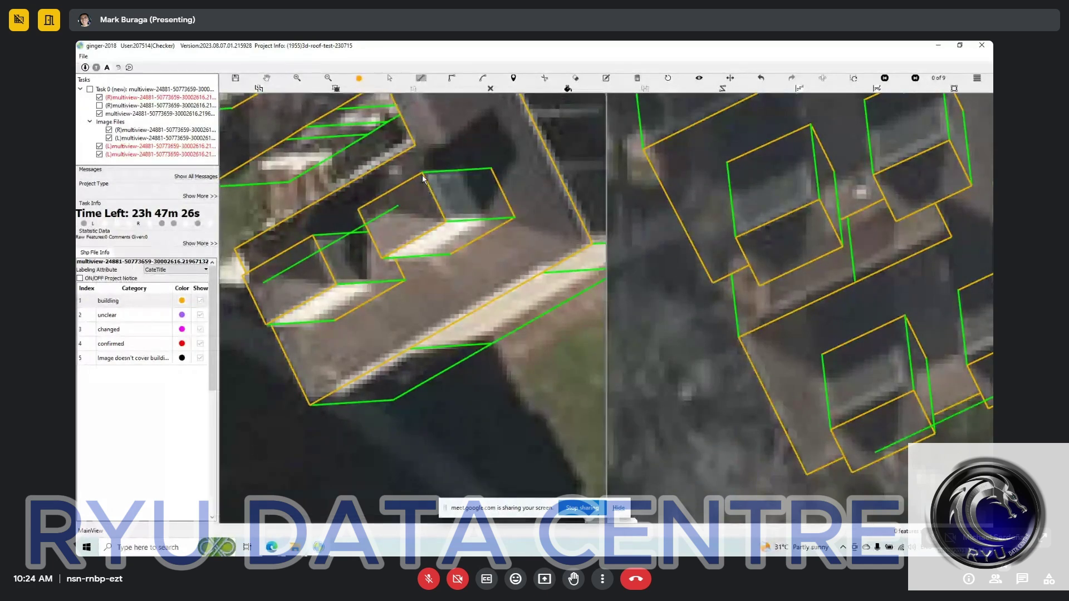
left_click(422, 175)
left_click(446, 222)
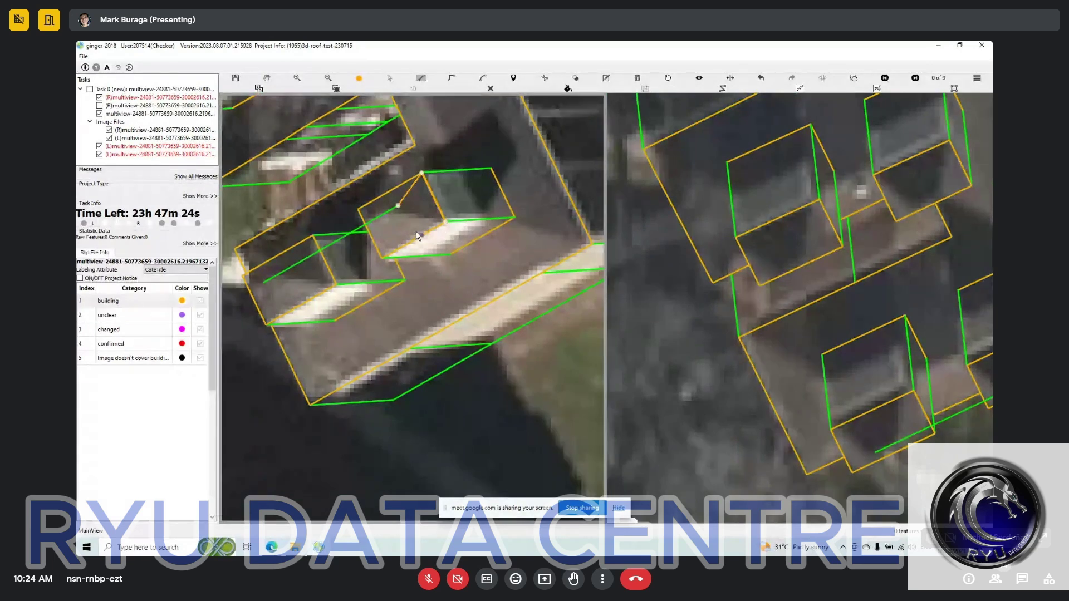
left_click(399, 206)
left_click(384, 259)
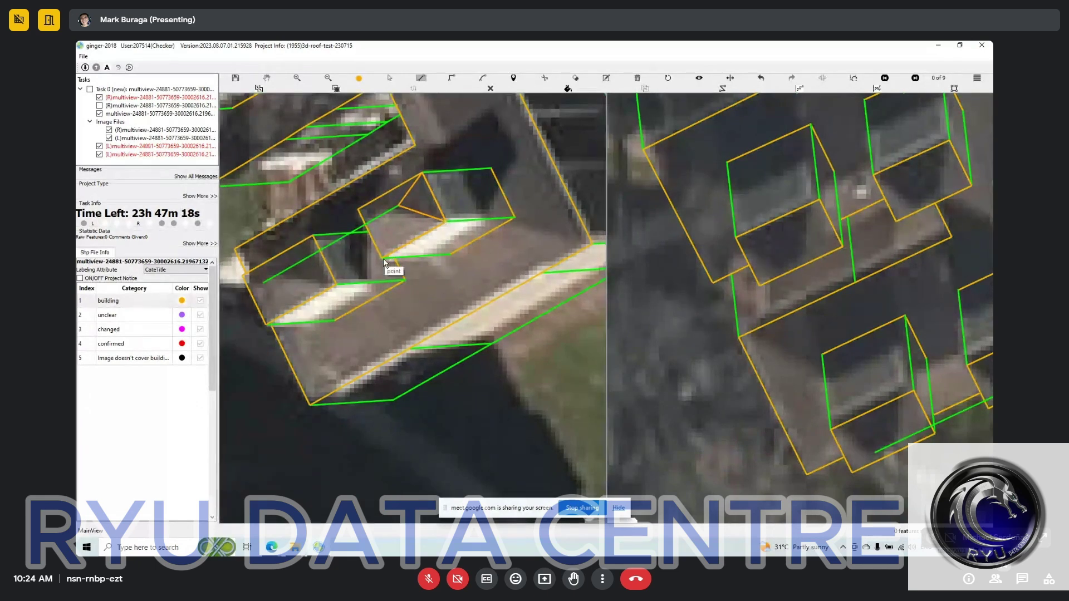
Add hip lines from the inner dormer's other ridge point to its outer corners, complete the roof faces along the ridge and check their fill
left_click(384, 220)
left_click(362, 212)
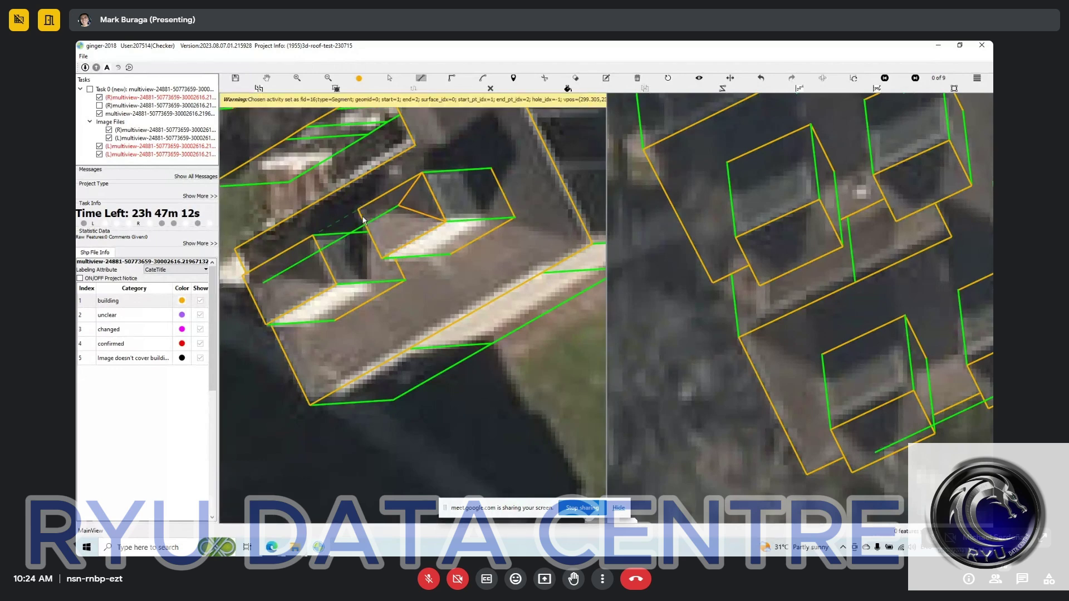
left_click(383, 258)
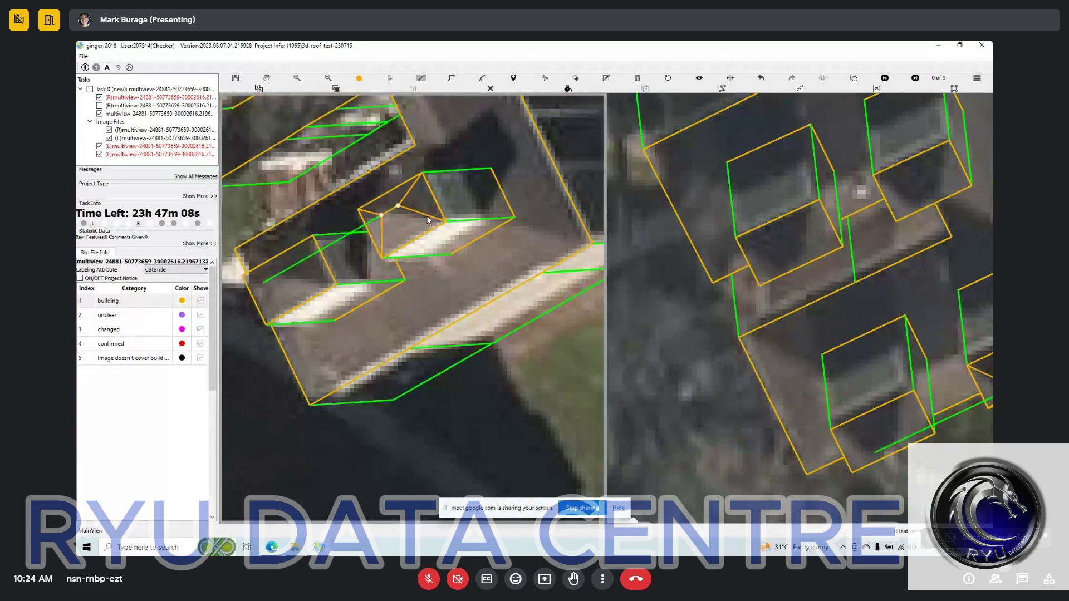
left_click(444, 223)
left_click(383, 217)
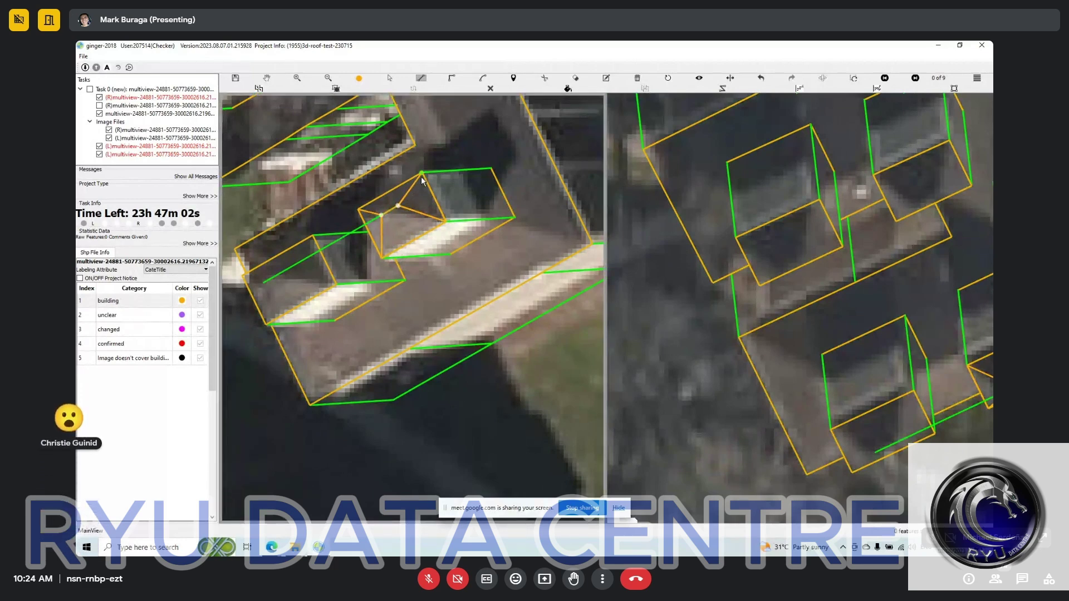
left_click(361, 212)
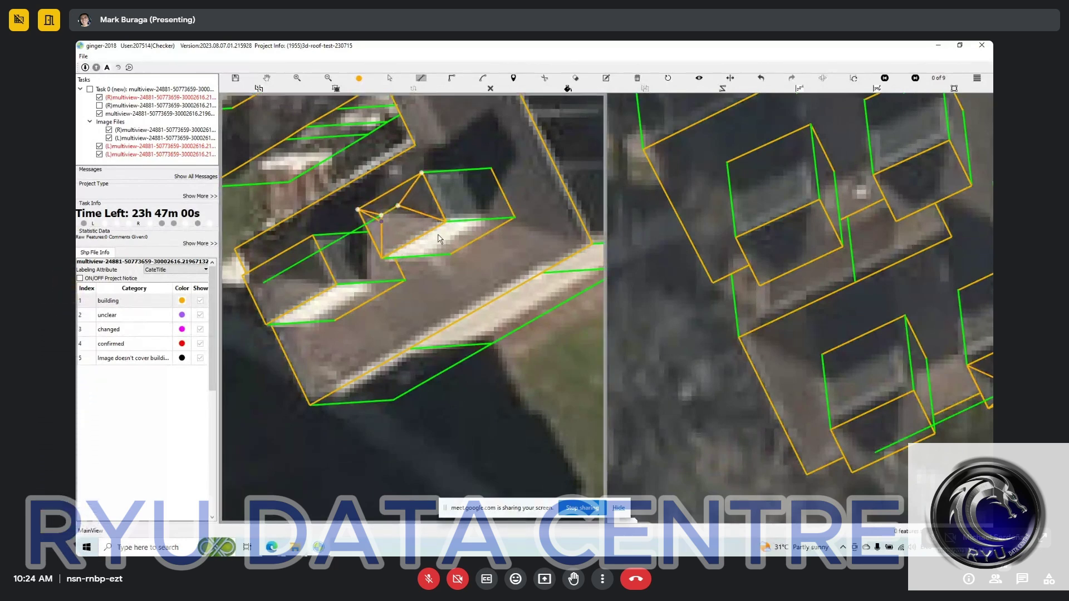
scroll(423, 231, "down", 2)
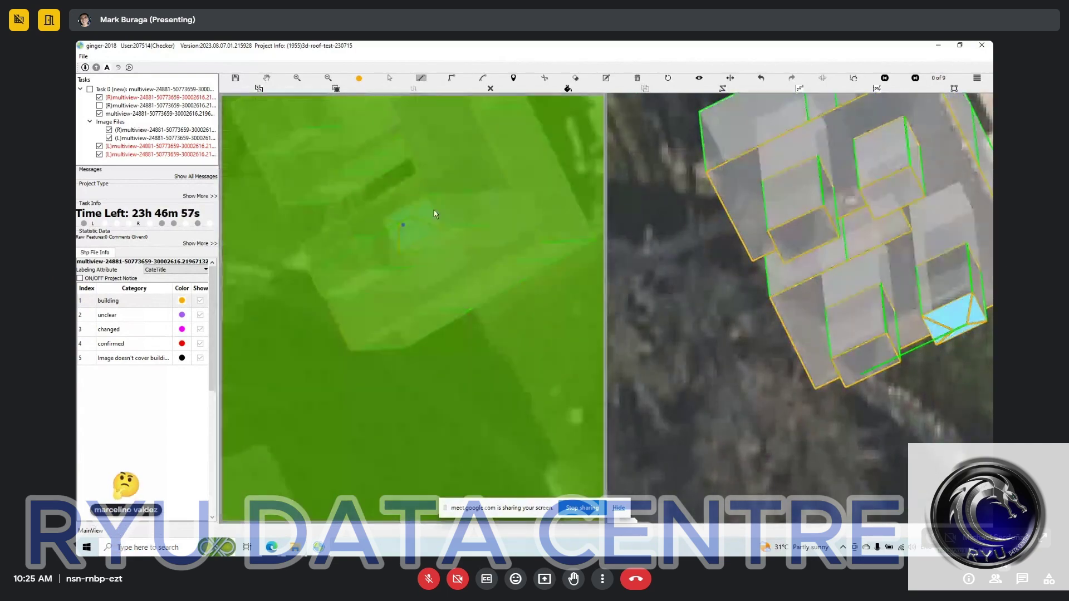
left_click(423, 231)
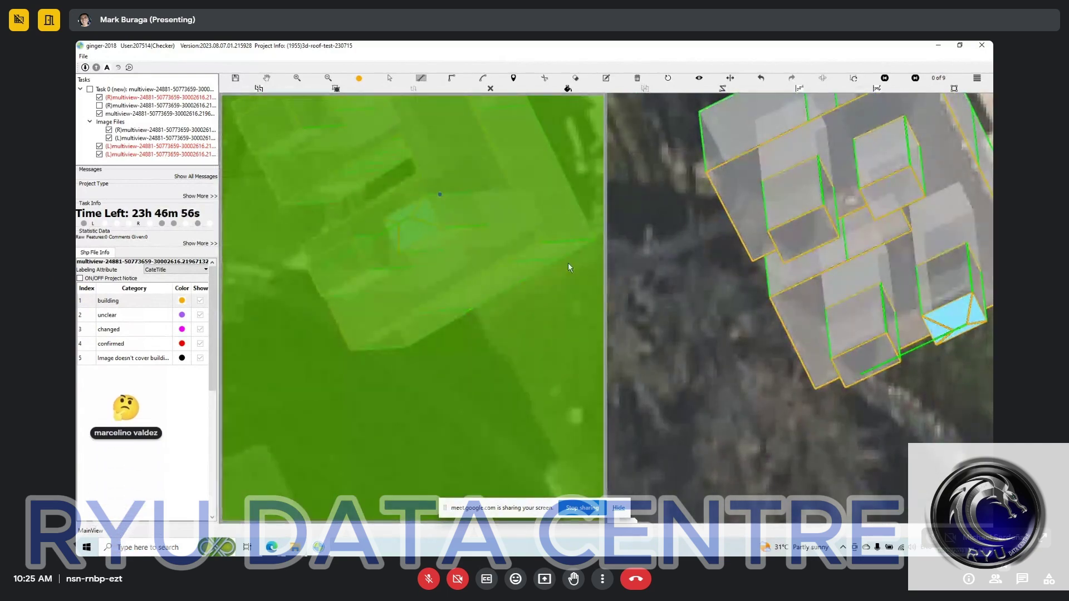
left_click(461, 308)
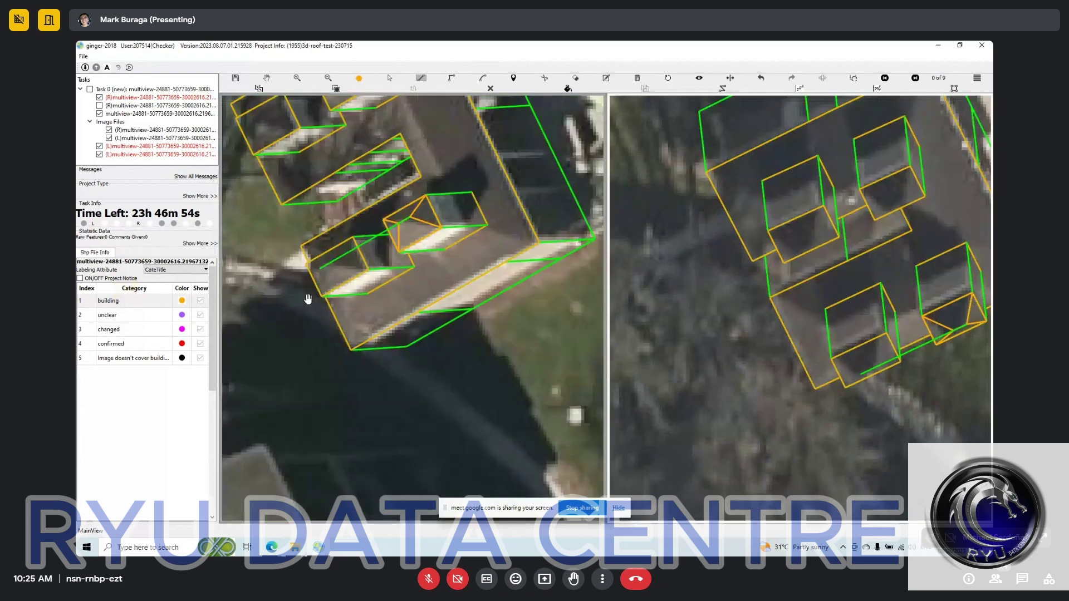
Divide the outer lower-wing dormer's roof into hipped faces, with hip lines from both ridge points to its four corners
scroll(337, 274, "up", 3)
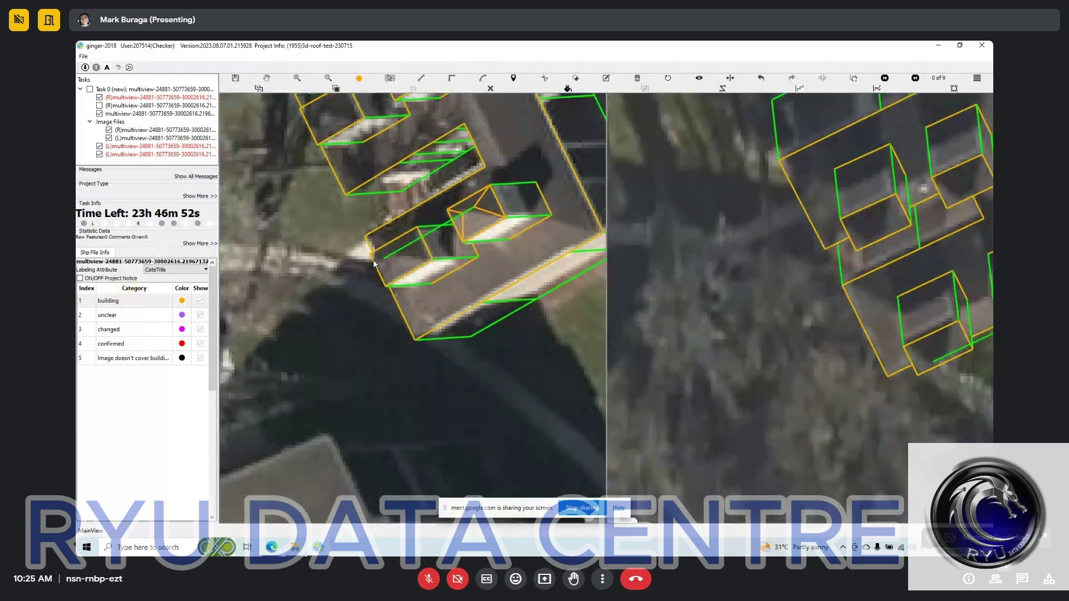
scroll(381, 263, "up", 2)
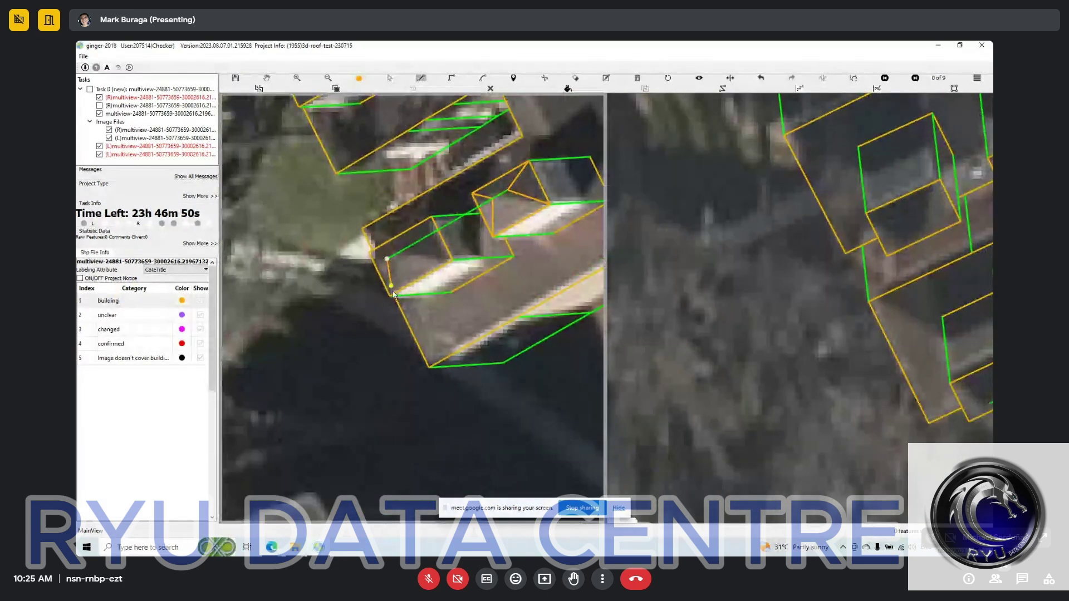
left_click(387, 260)
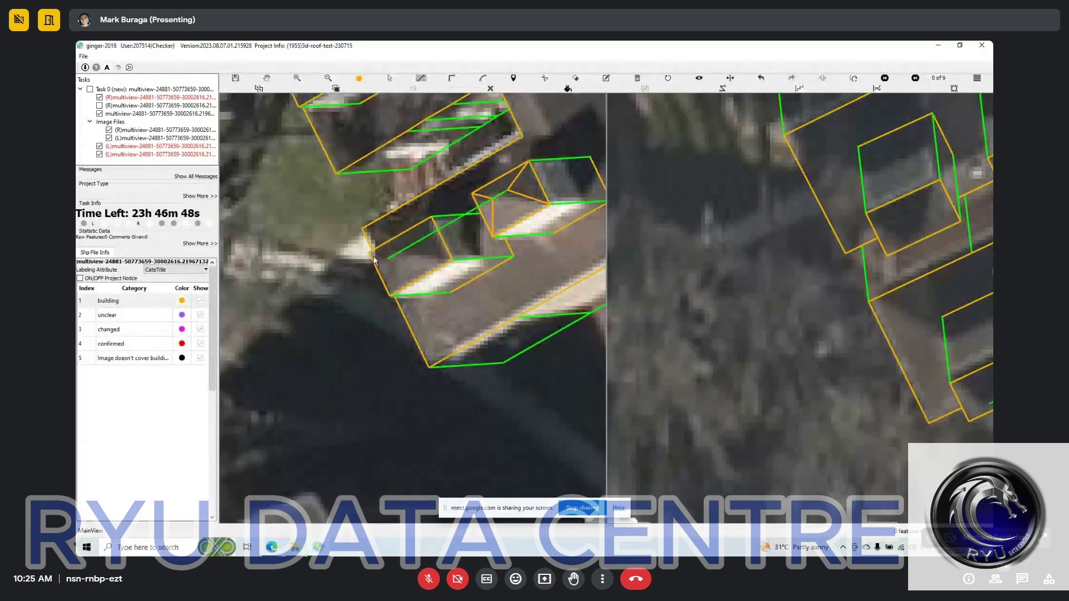
left_click(408, 251)
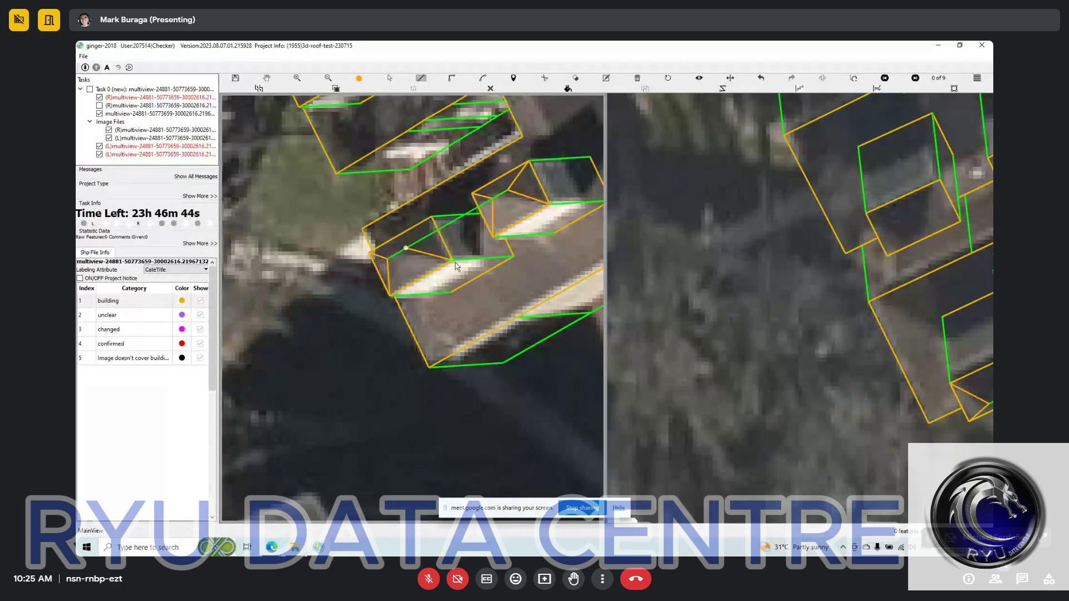
left_click(433, 217)
left_click(450, 261)
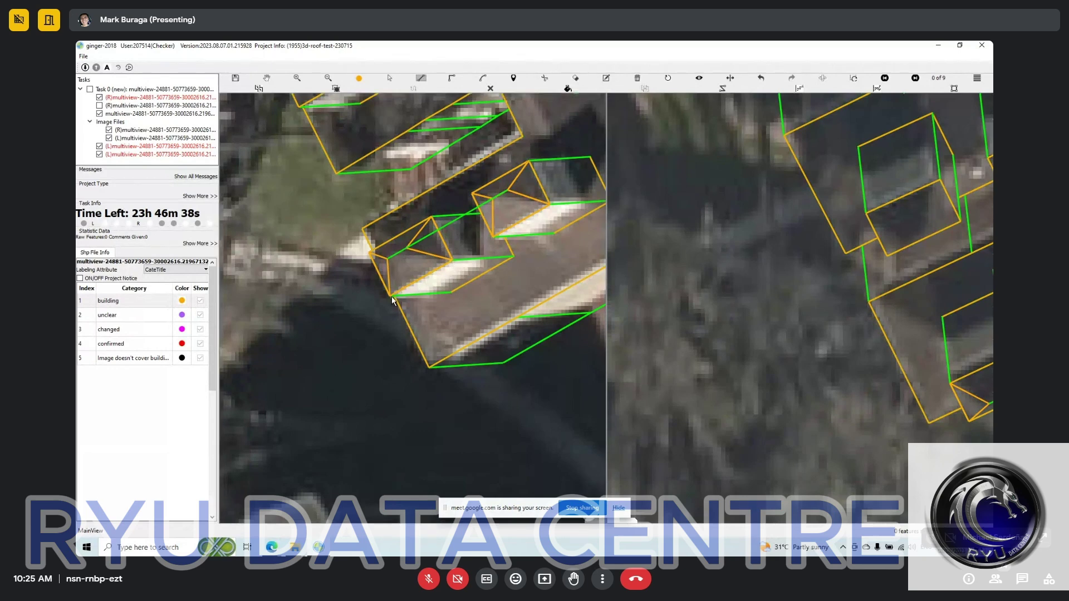
left_click(406, 249)
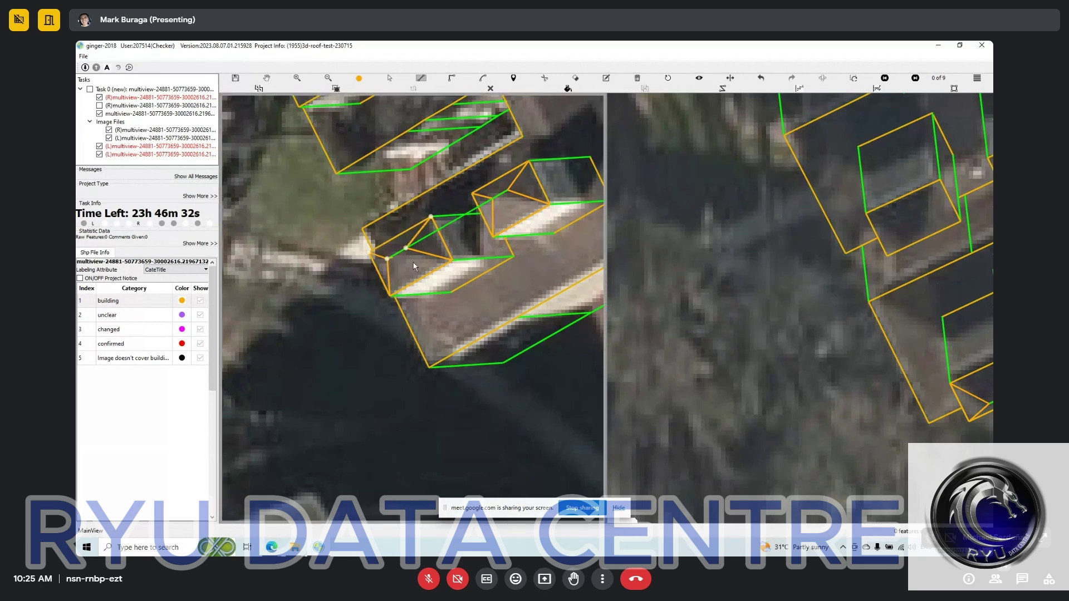
Examine the filled roof faces of both lower-wing dormers in the two aerial views
scroll(412, 272, "down", 1)
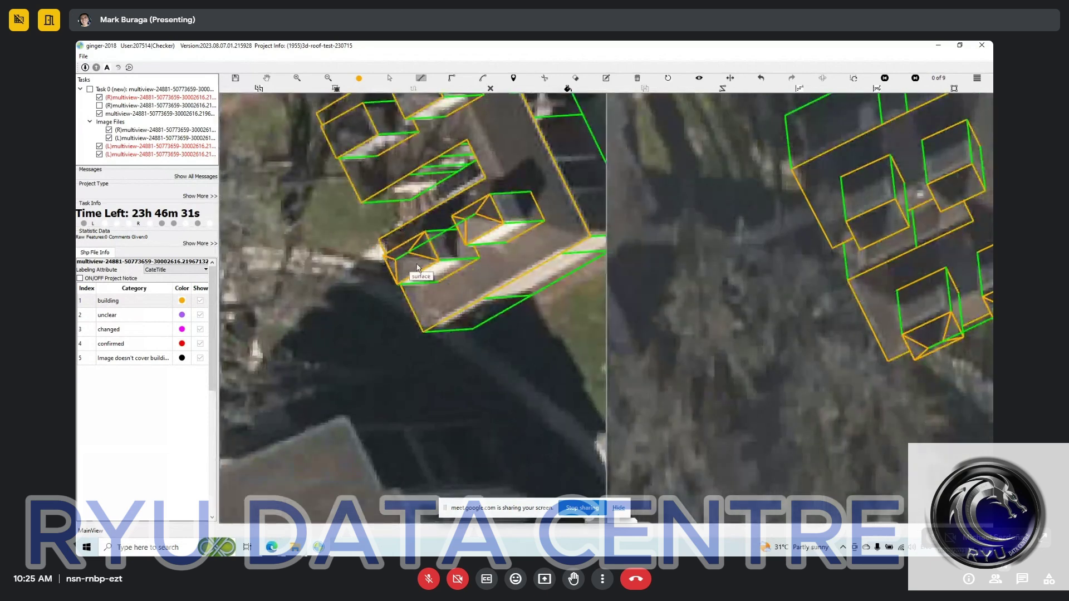
key("f")
key("f")
key("f")
key("f")
key("f")
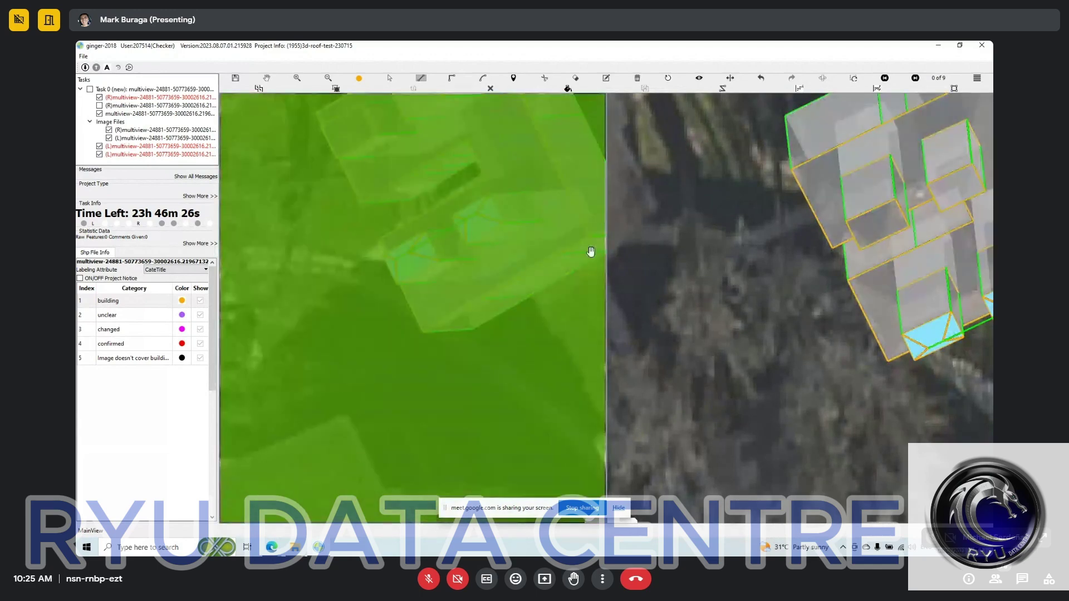
key("f")
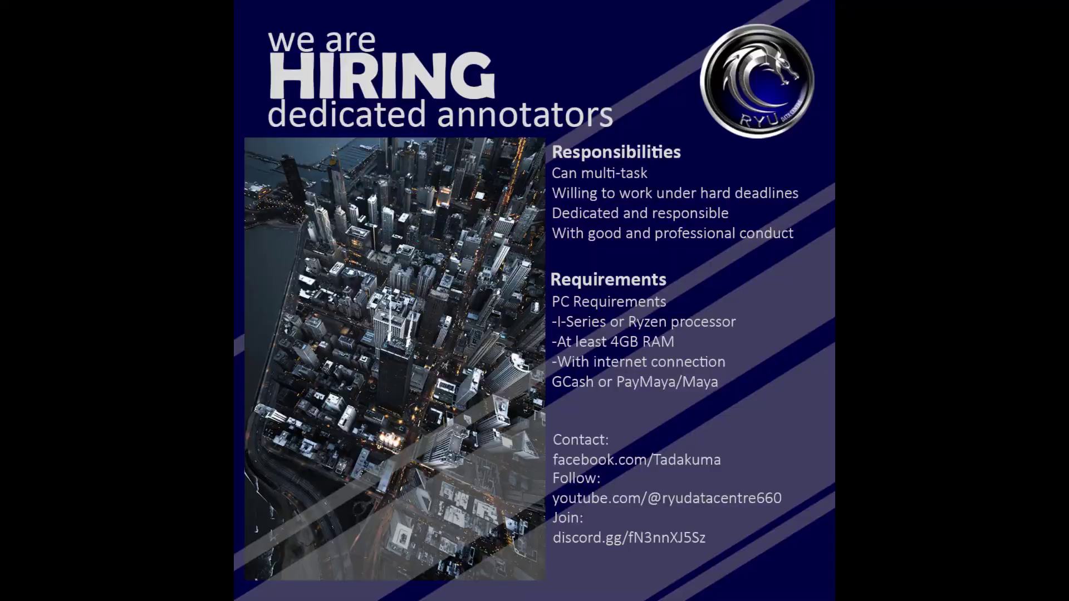